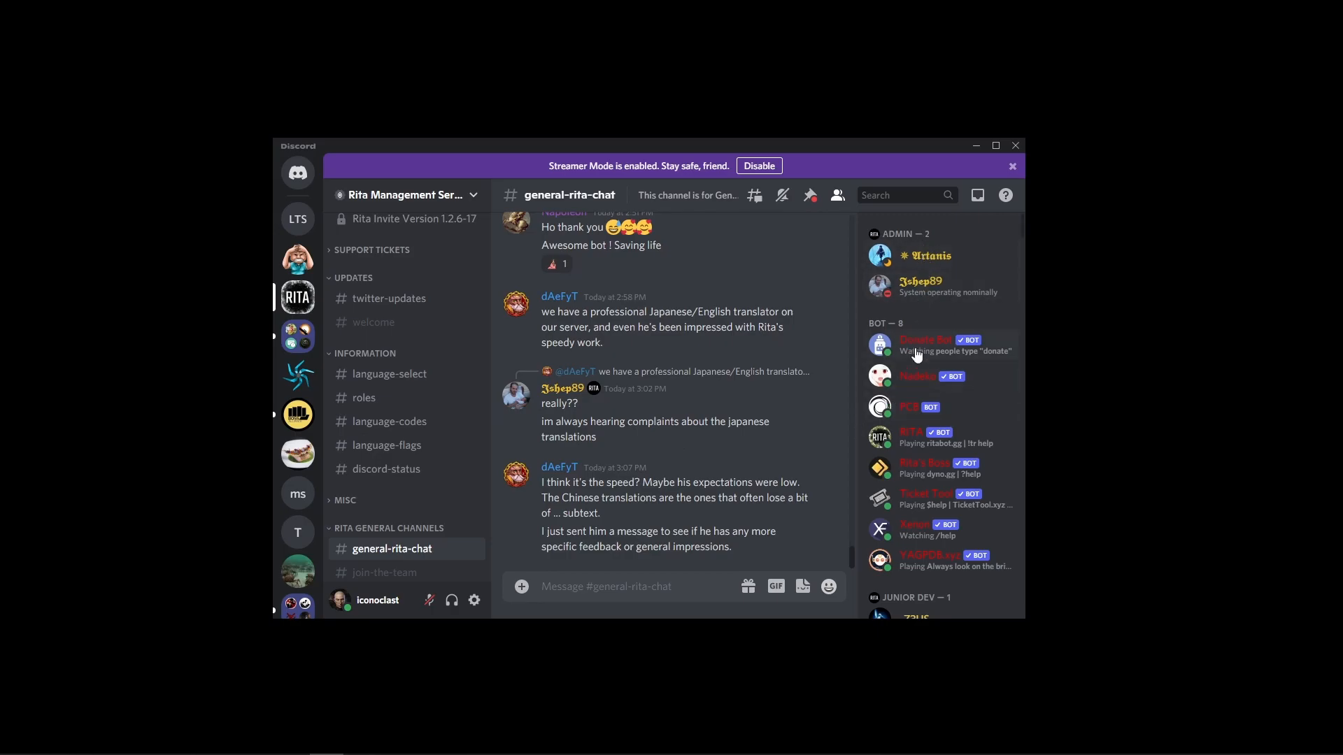
pyautogui.click(912, 437)
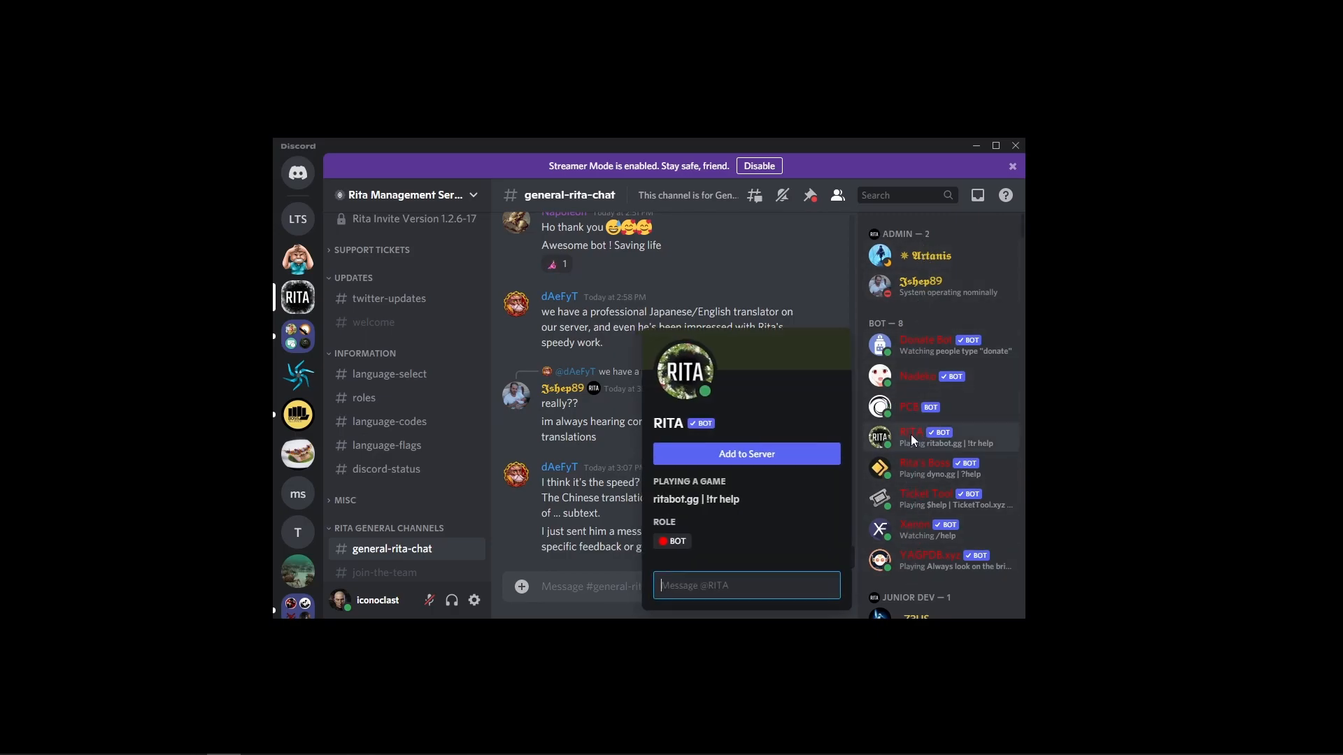
pyautogui.click(747, 454)
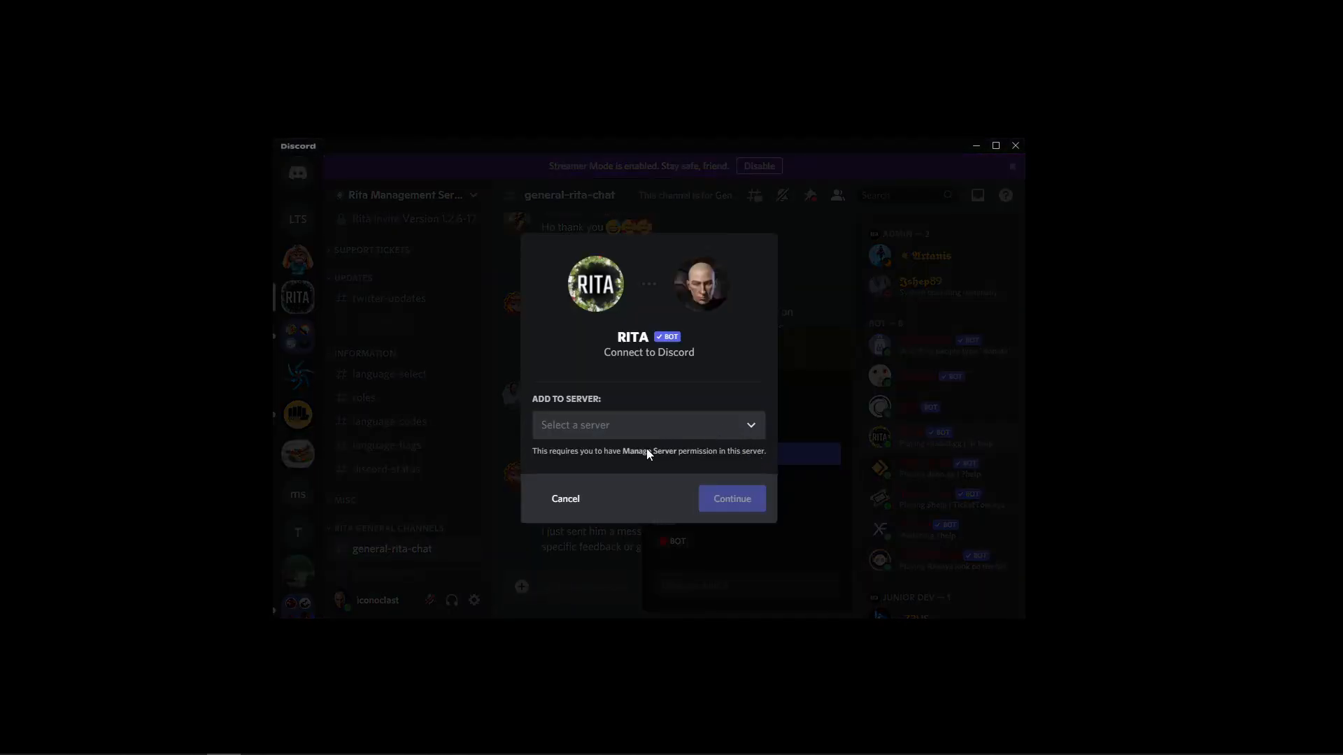
pyautogui.click(565, 498)
# Request RITA's invite links in general-rita-chat with "!tr invite", view the quick invite page, and return to the chat.
pyautogui.click(586, 588)
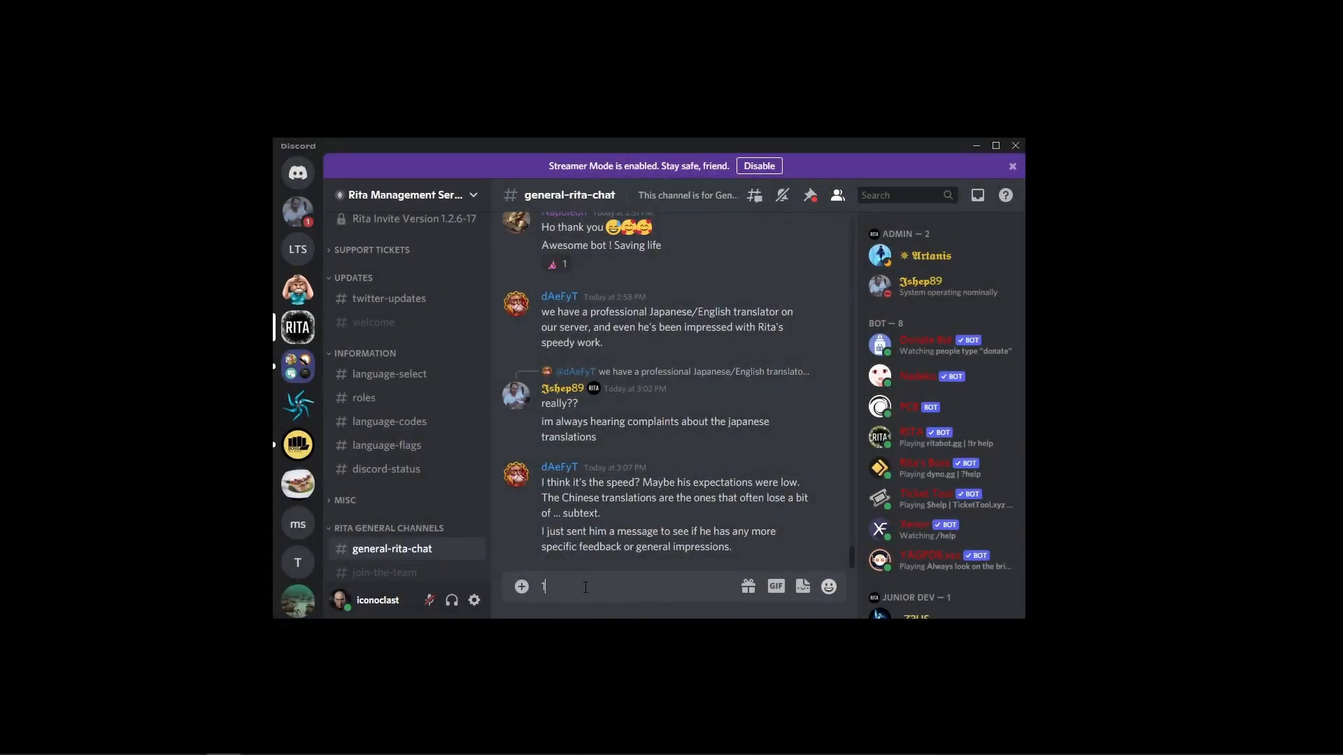
pyautogui.write('!tr')
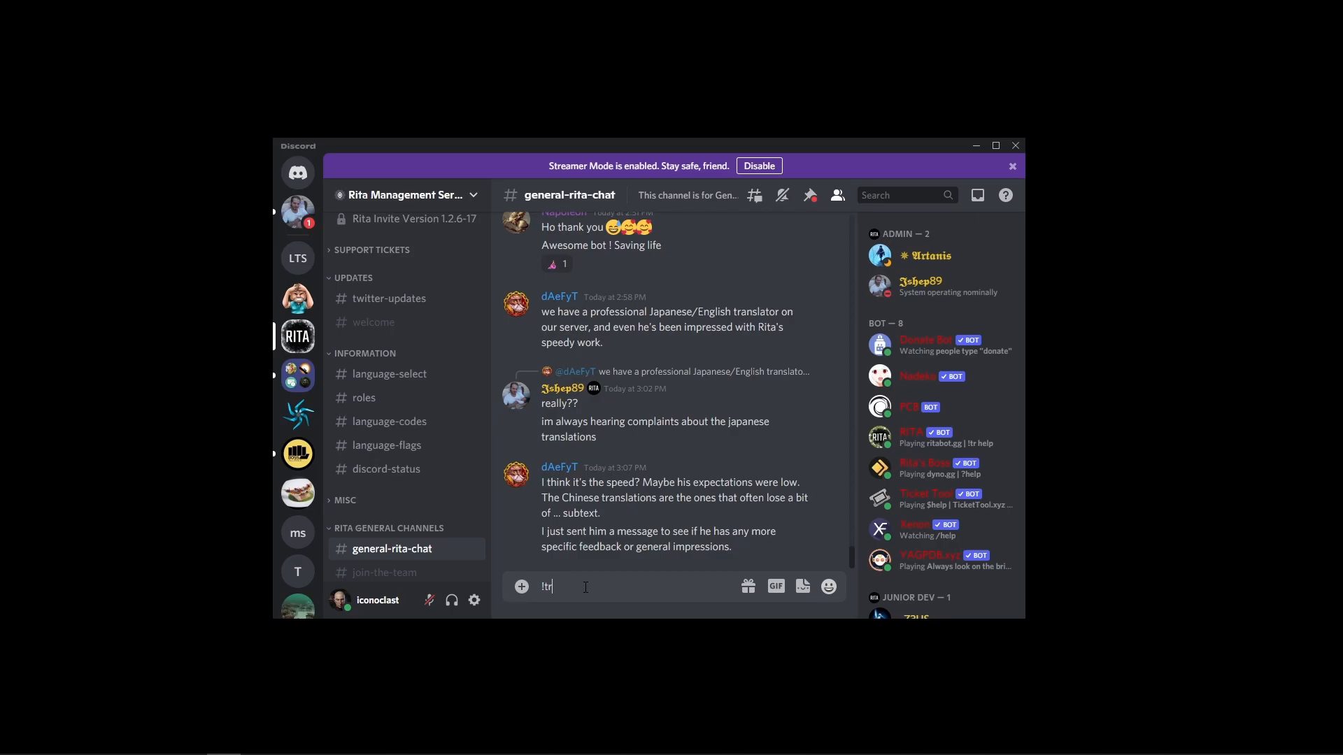
pyautogui.write(' invite')
pyautogui.press('Return')
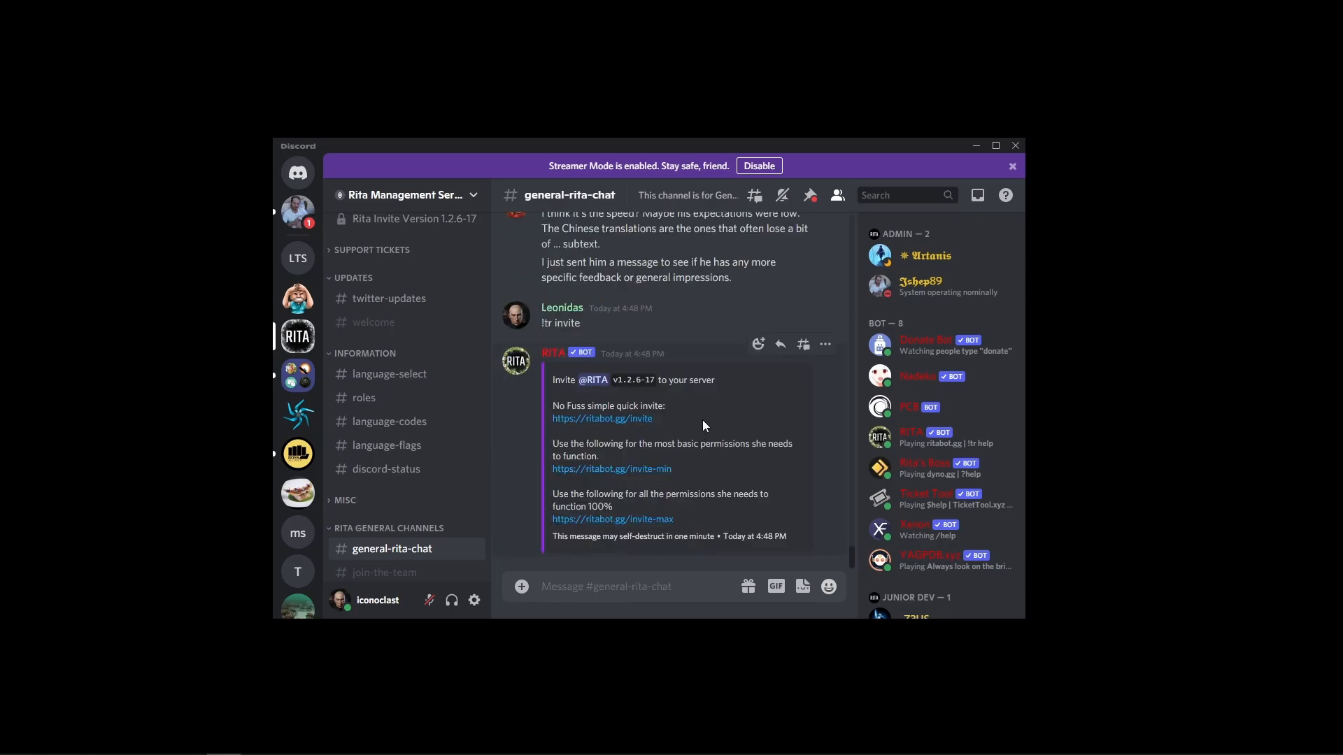
pyautogui.click(632, 419)
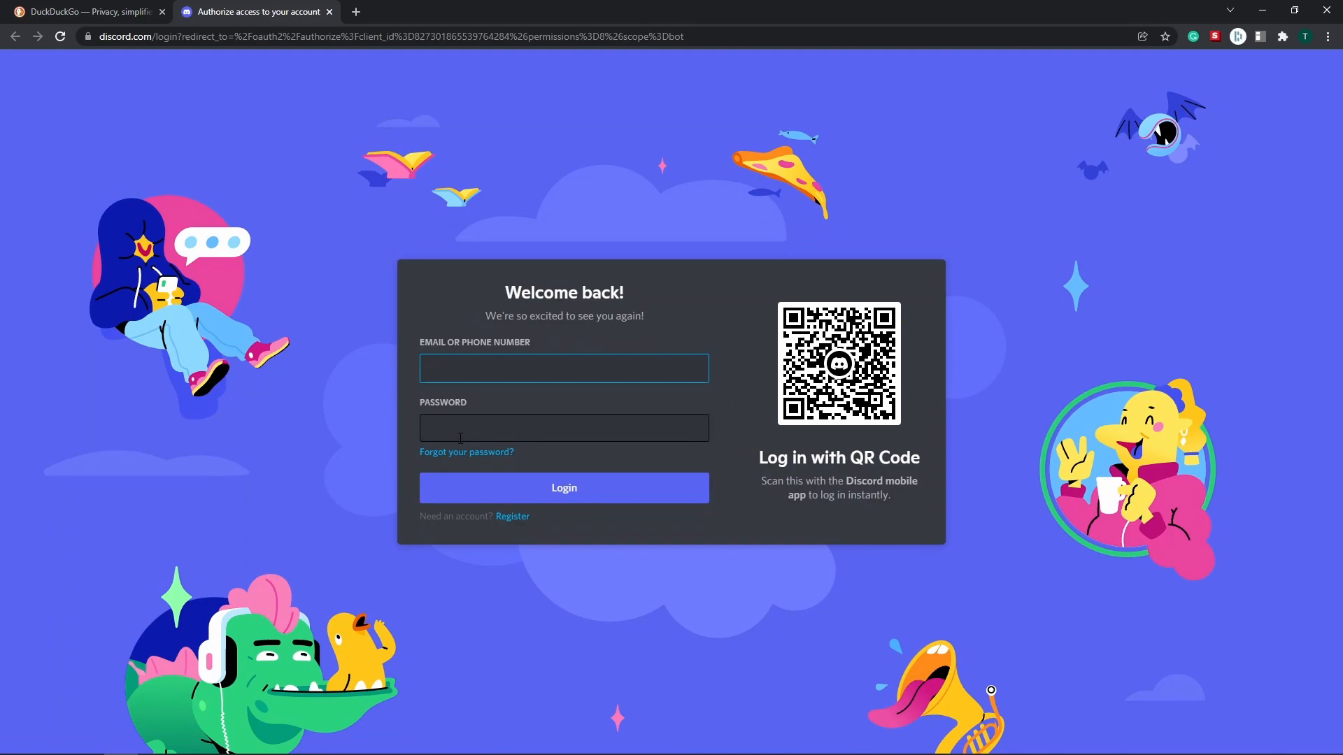
pyautogui.click(1263, 11)
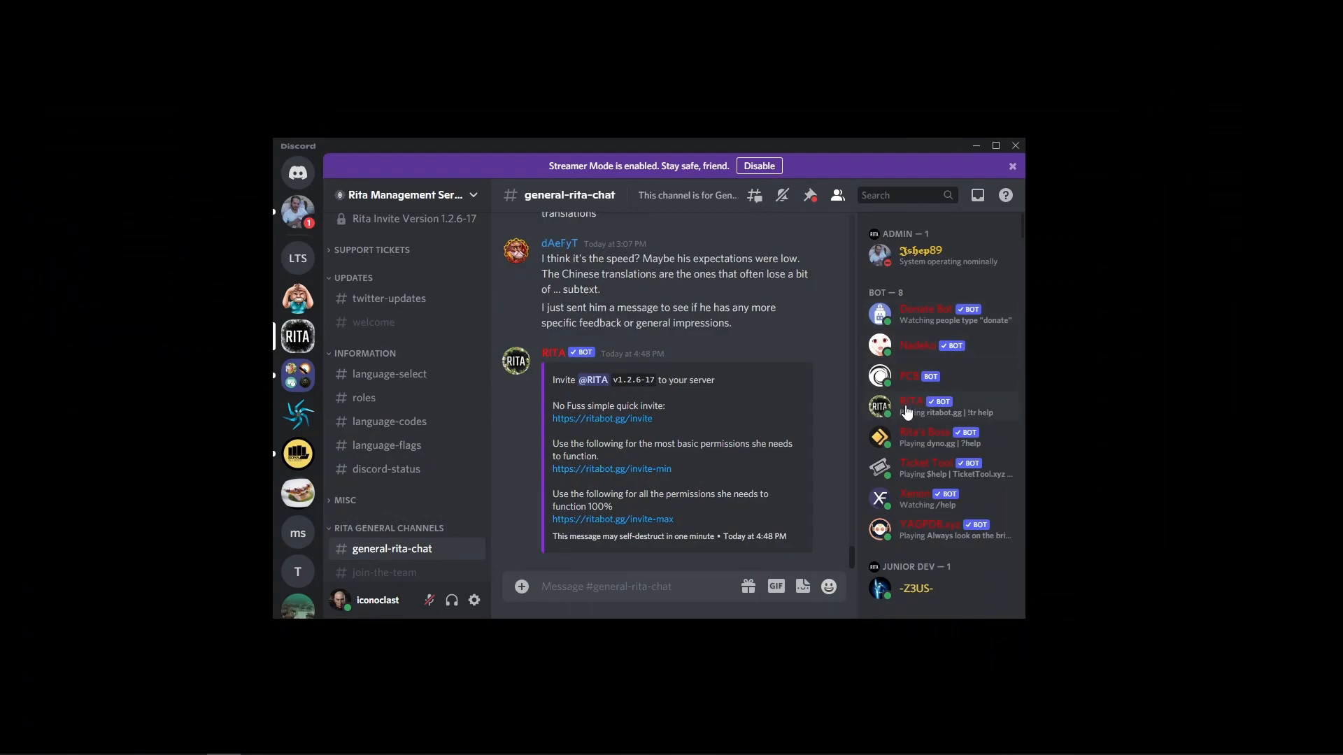
# Add the RITA bot to Leo's Test Server, authorize it with the Administrator permission, and complete the human check.
pyautogui.click(906, 407)
pyautogui.click(776, 454)
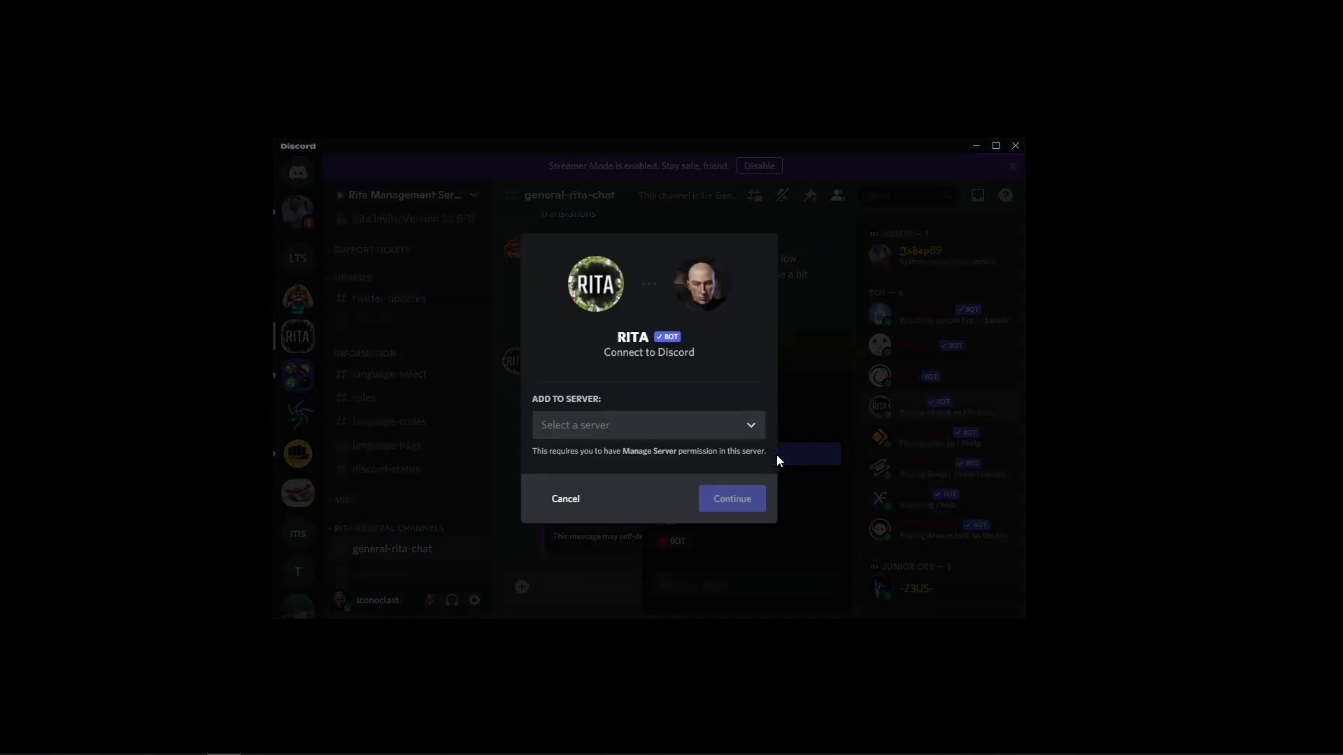
pyautogui.click(747, 426)
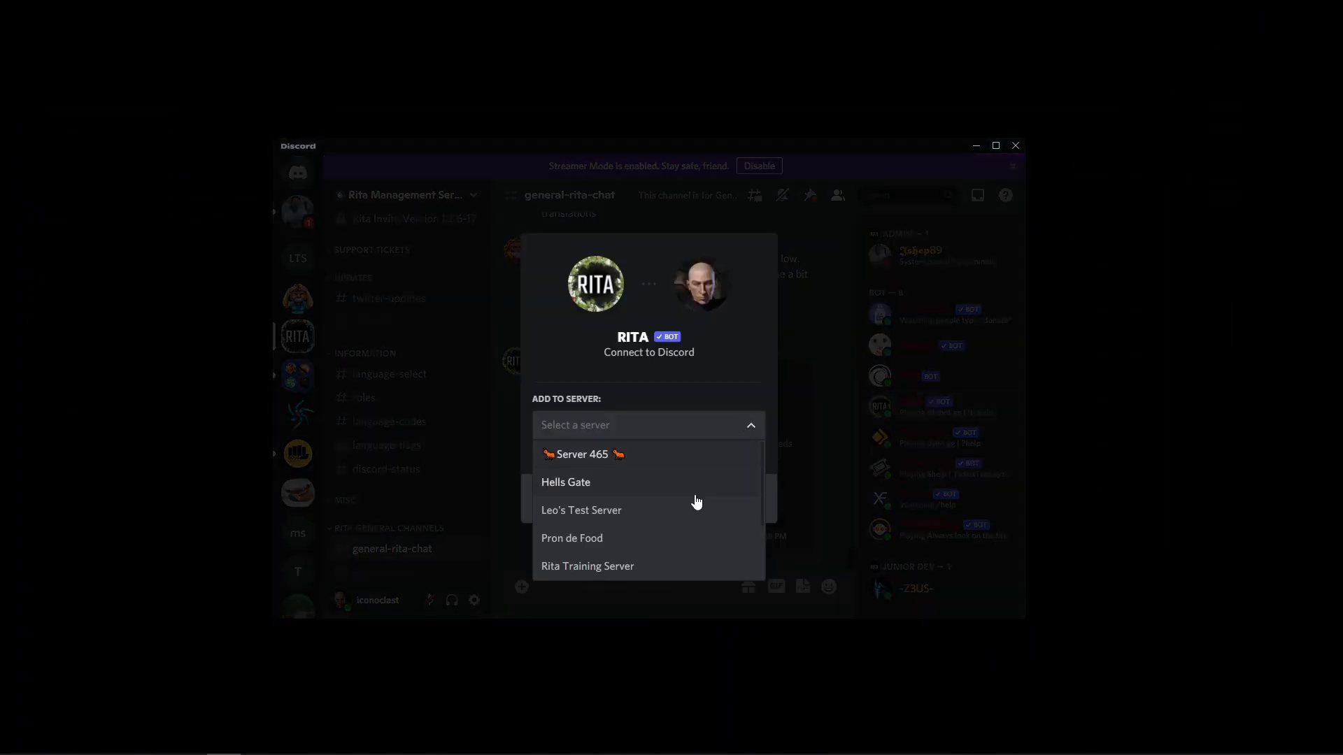
pyautogui.click(677, 521)
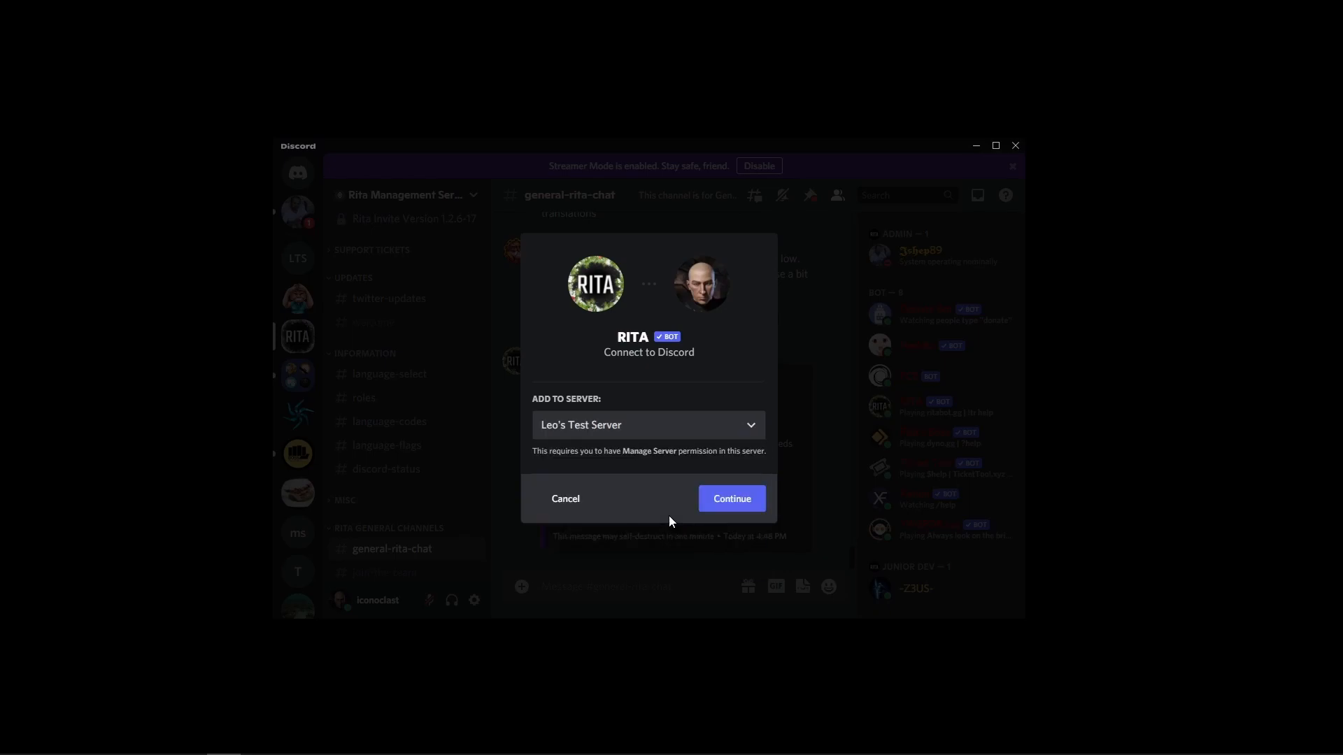
pyautogui.click(734, 508)
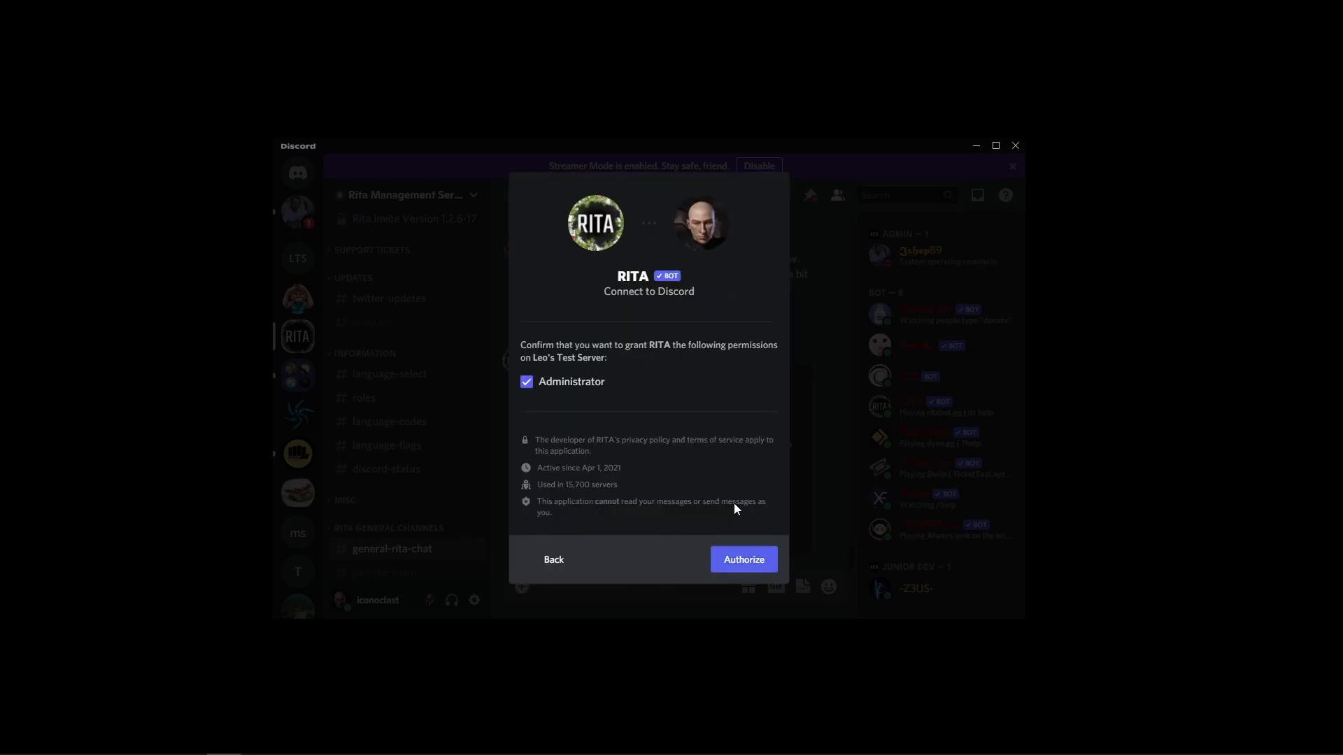
pyautogui.click(738, 559)
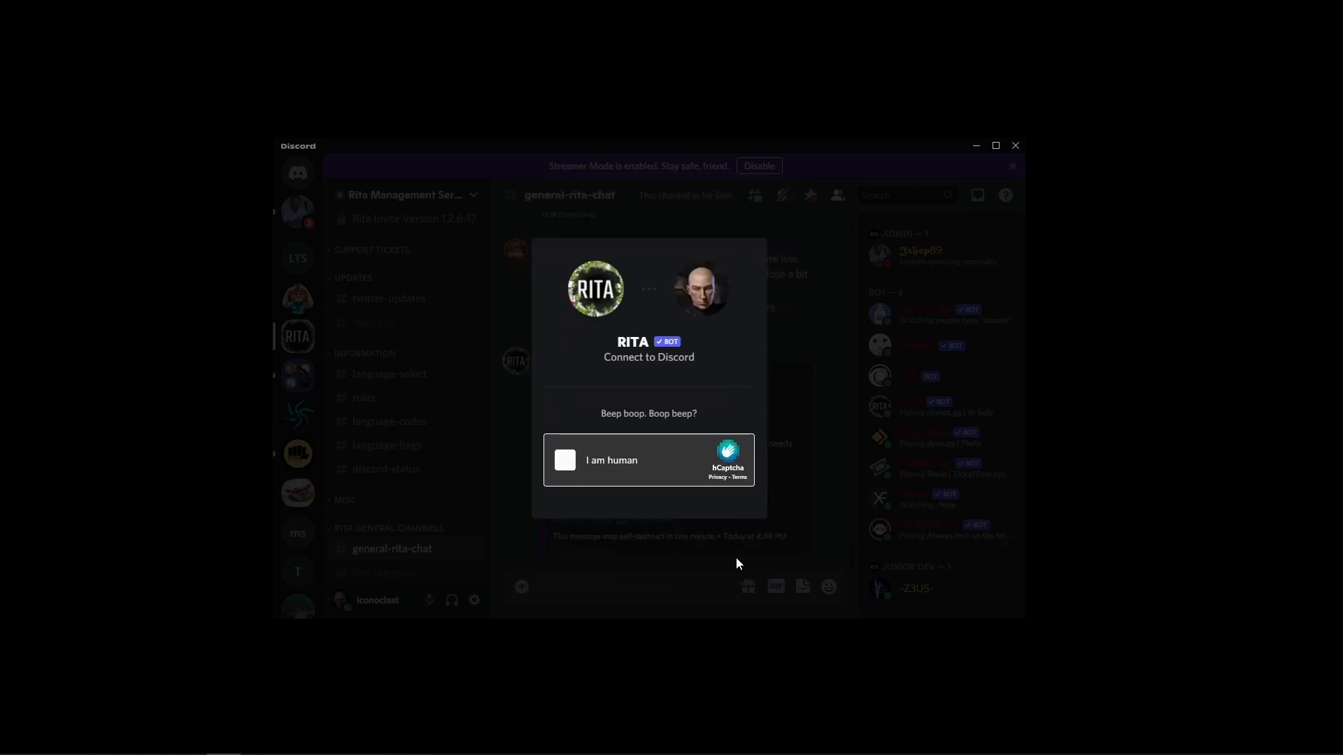
pyautogui.click(567, 468)
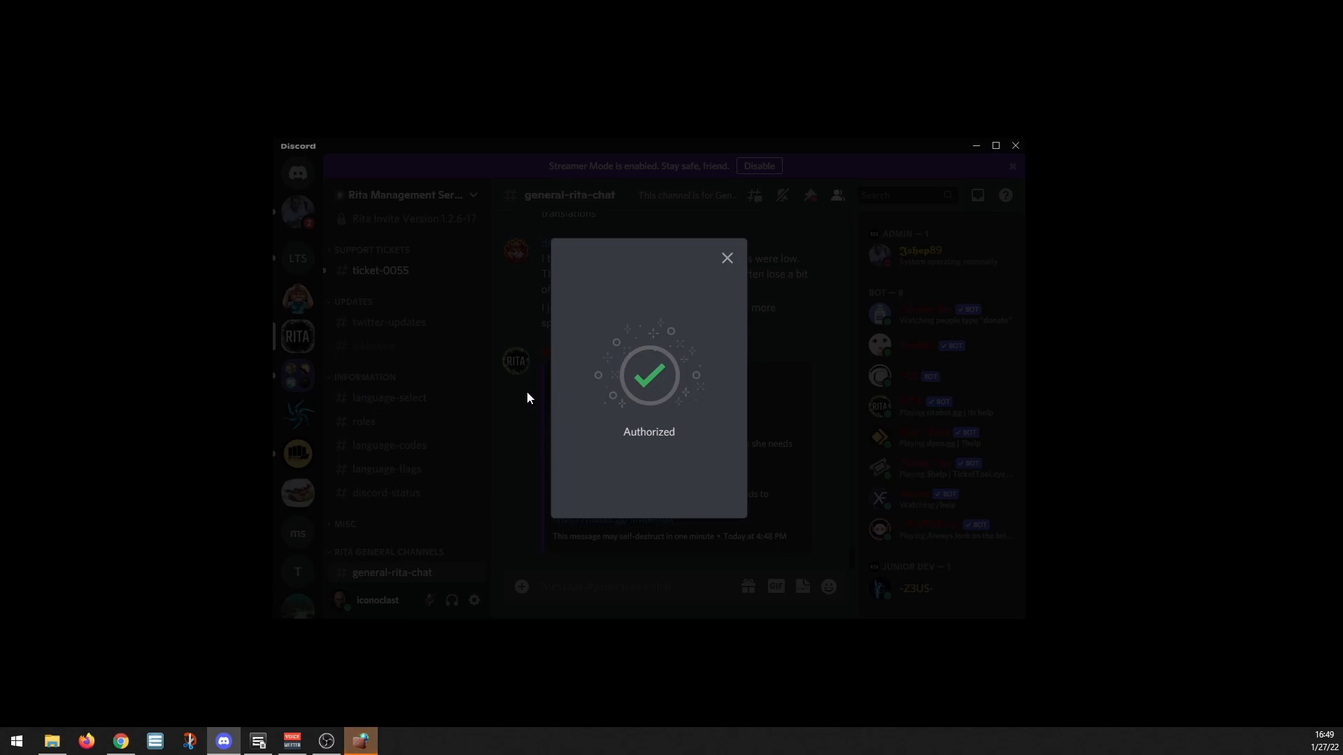
pyautogui.click(727, 259)
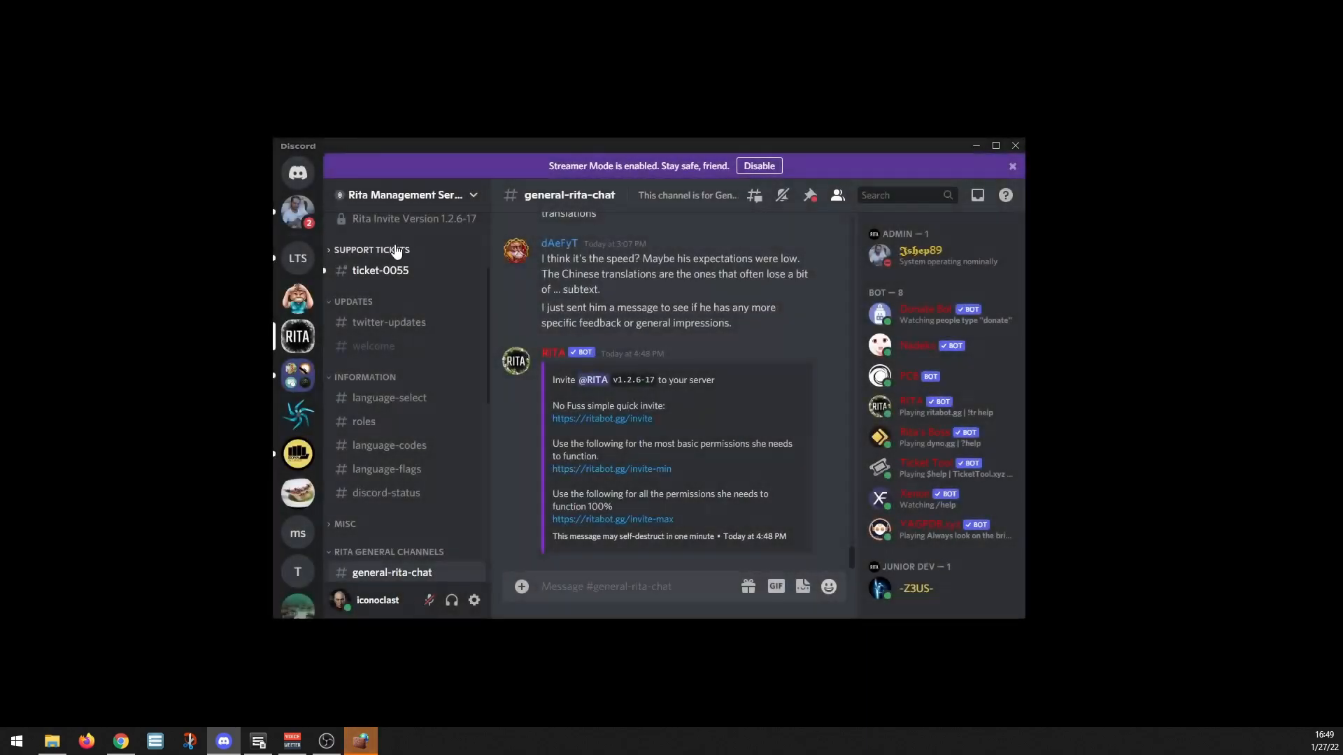
# Read RITA's welcome message in the main channel of Leo's Test Server and draft "!tr auto to" without sending it.
pyautogui.click(297, 258)
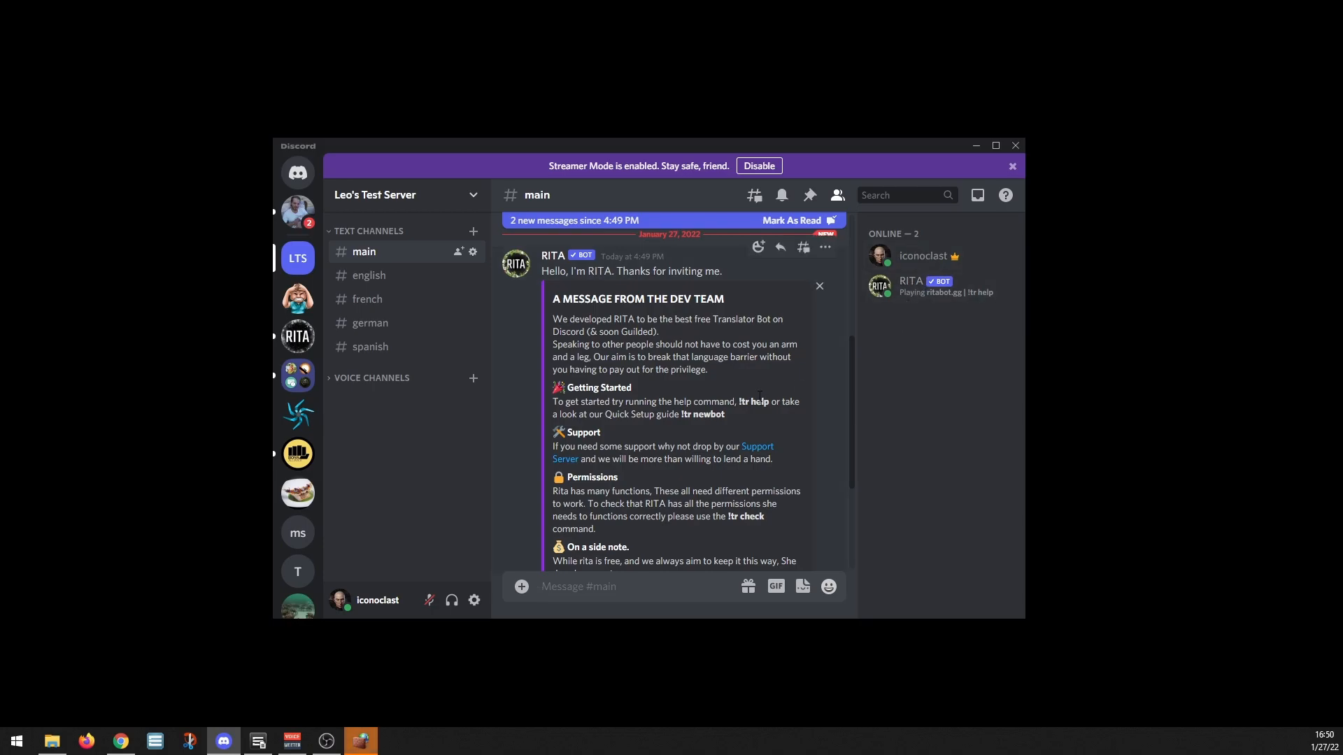
pyautogui.scroll(-5, 759, 399)
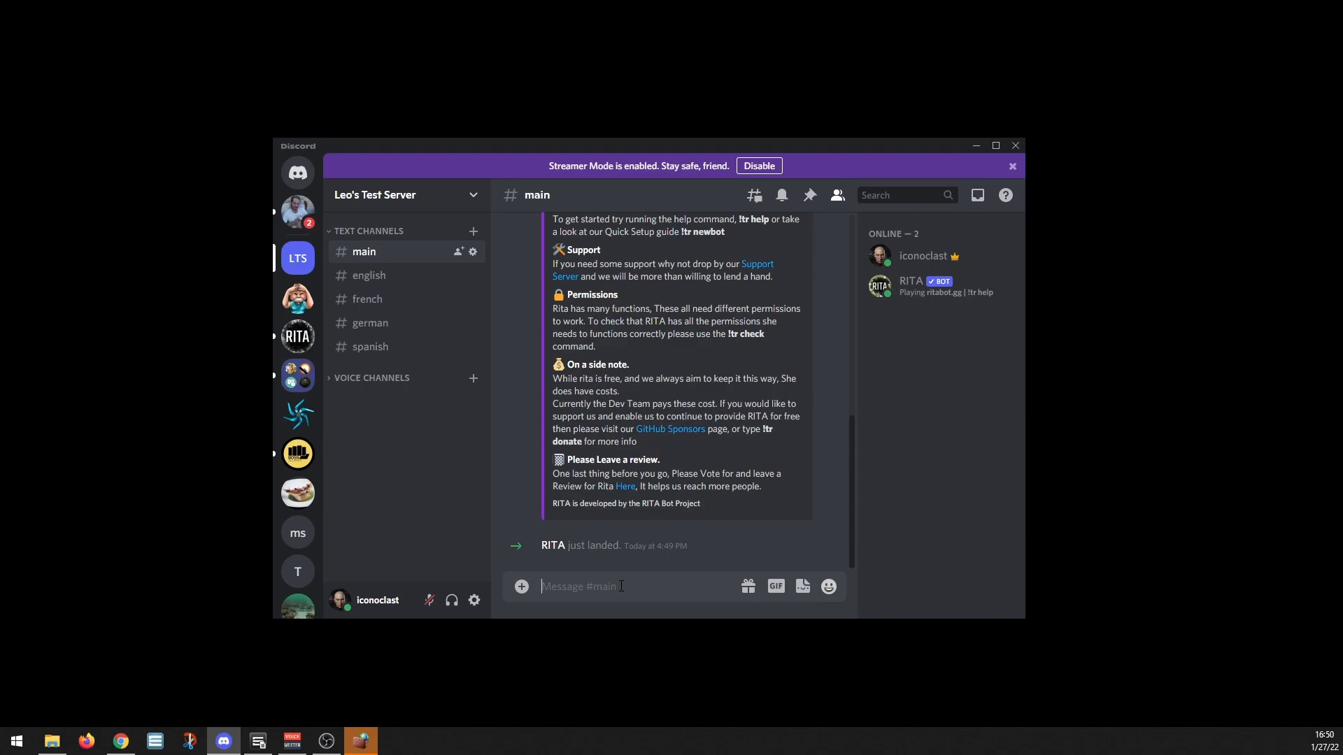
pyautogui.write('!tr auto')
pyautogui.write('to')
# Look through the list of supported languages in the language-codes channel of the Rita management server.
pyautogui.click(298, 337)
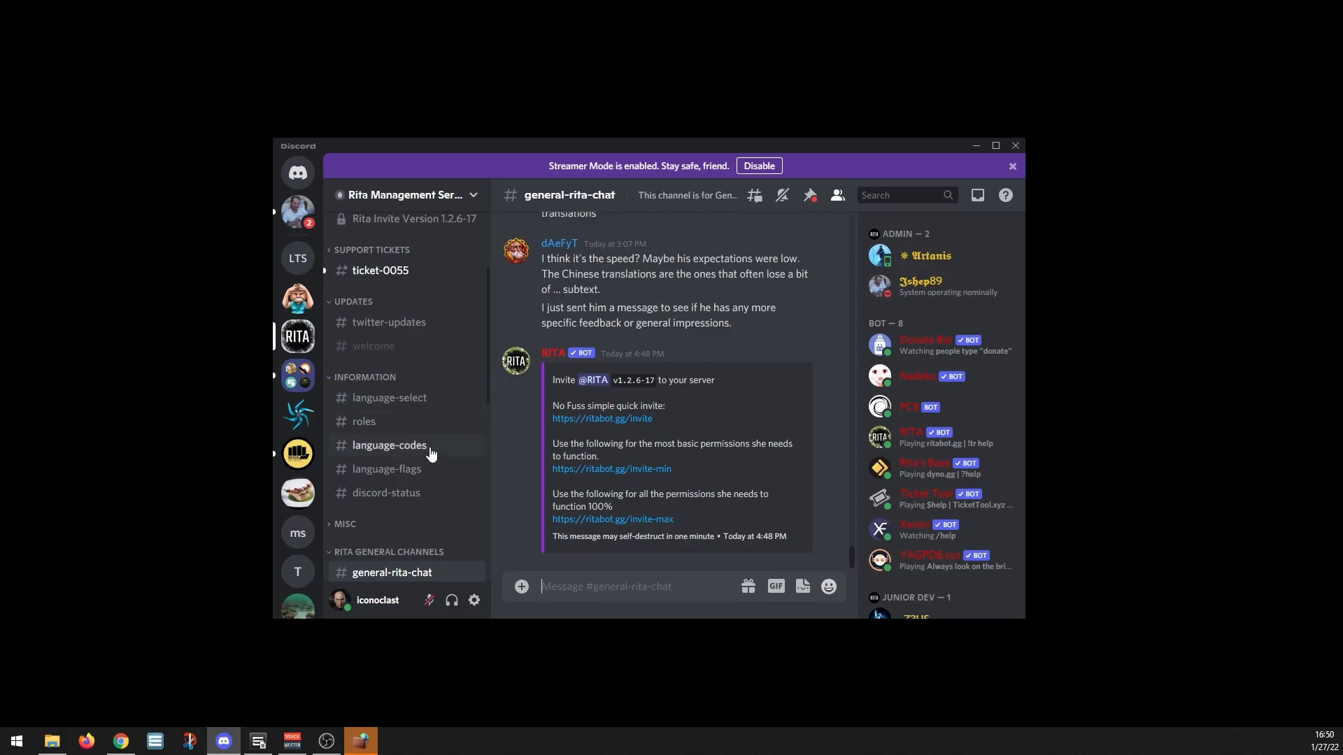
pyautogui.click(389, 445)
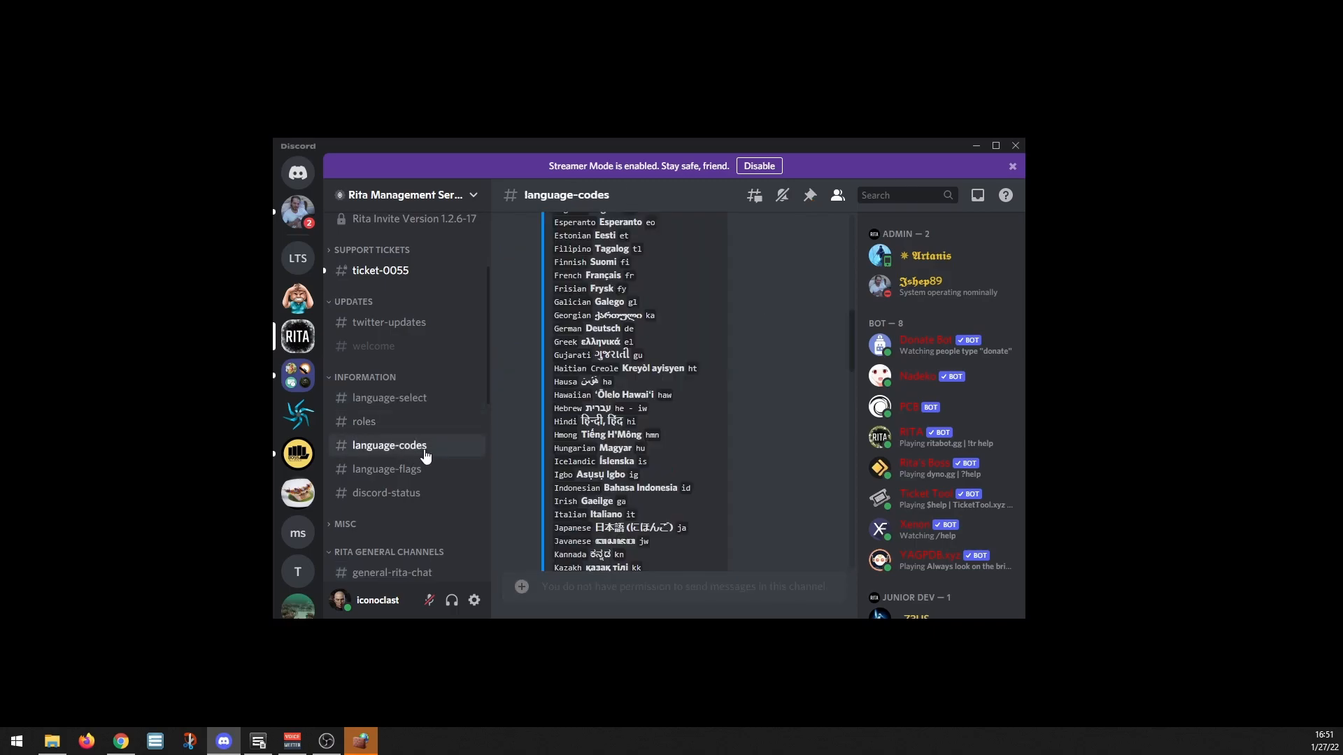
pyautogui.scroll(3, 681, 434)
pyautogui.scroll(5, 689, 433)
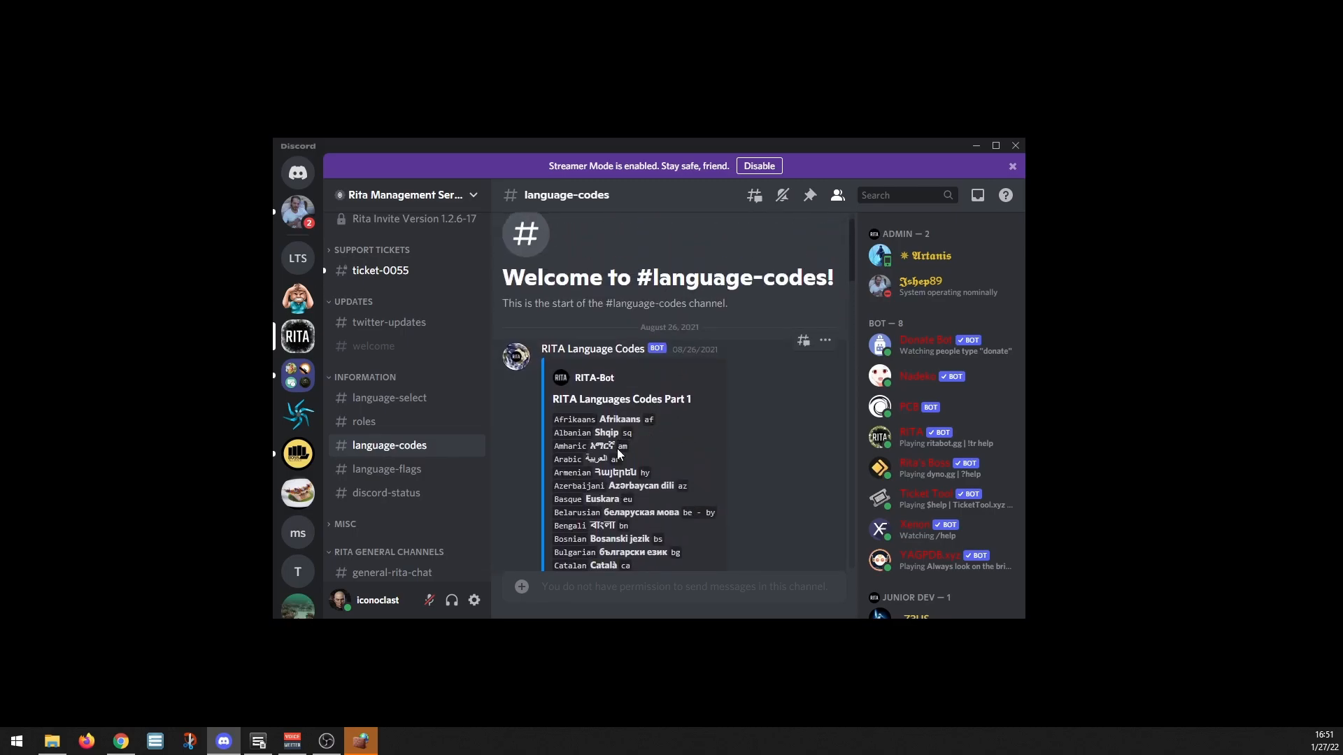
pyautogui.scroll(-5, 645, 500)
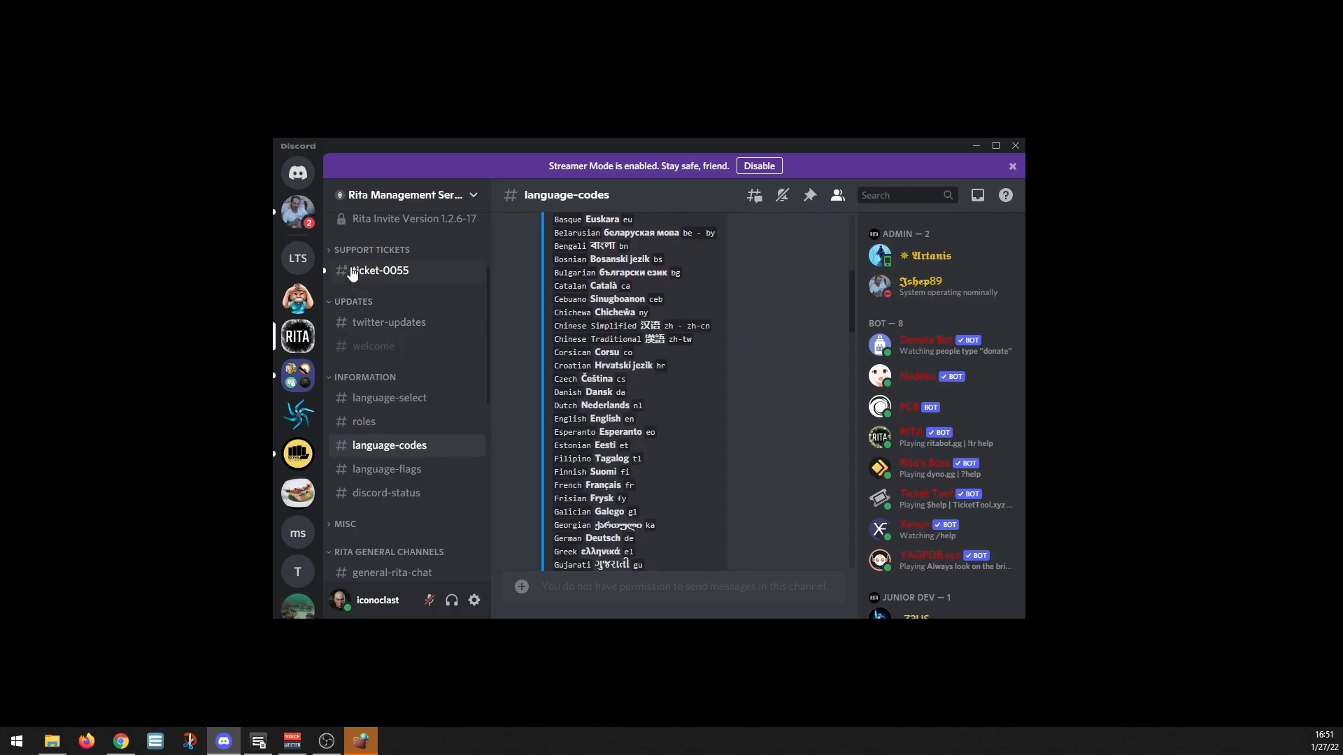
# Complete the drafted command in Leo's Test Server as "!tr auto to es for #main", linking the main channel, and send it.
pyautogui.click(298, 258)
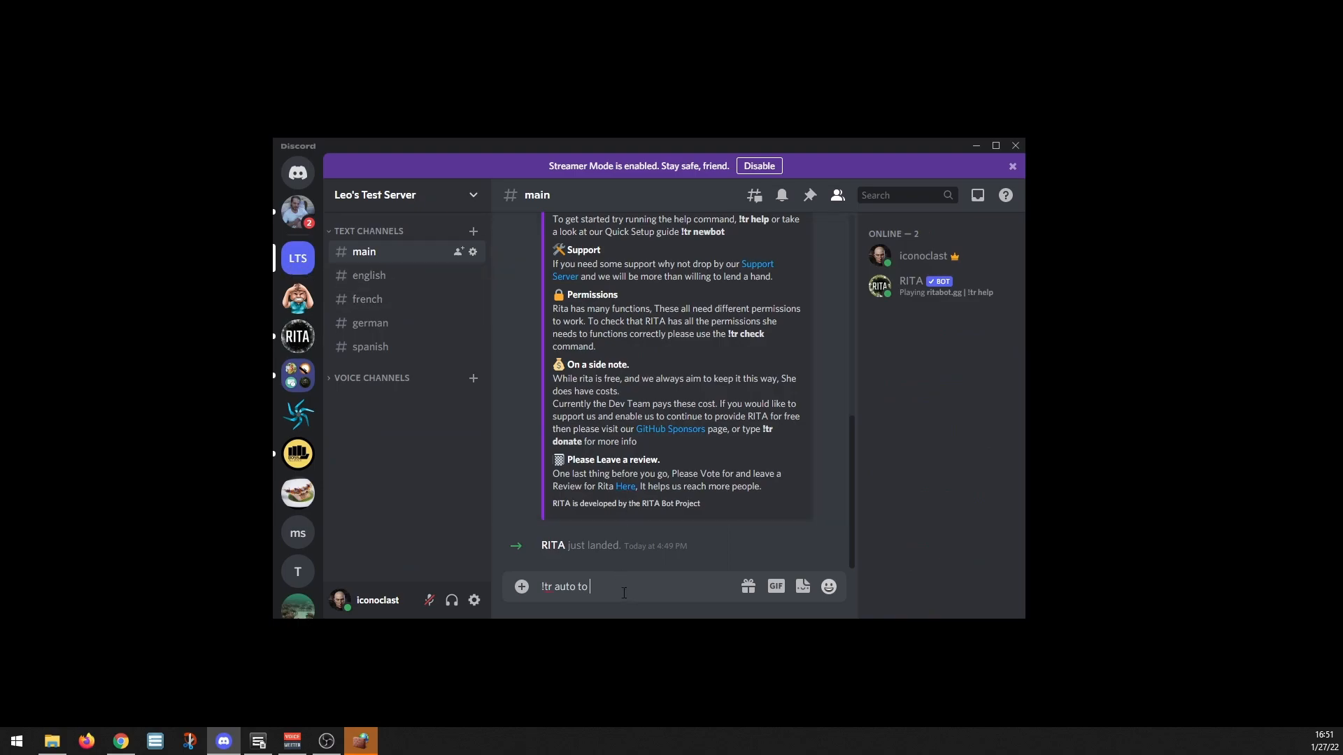
pyautogui.write('es for')
pyautogui.moveTo(598, 585); pyautogui.dragTo(594, 586)
pyautogui.press('BackSpace')
pyautogui.press('BackSpace')
pyautogui.write('#main')
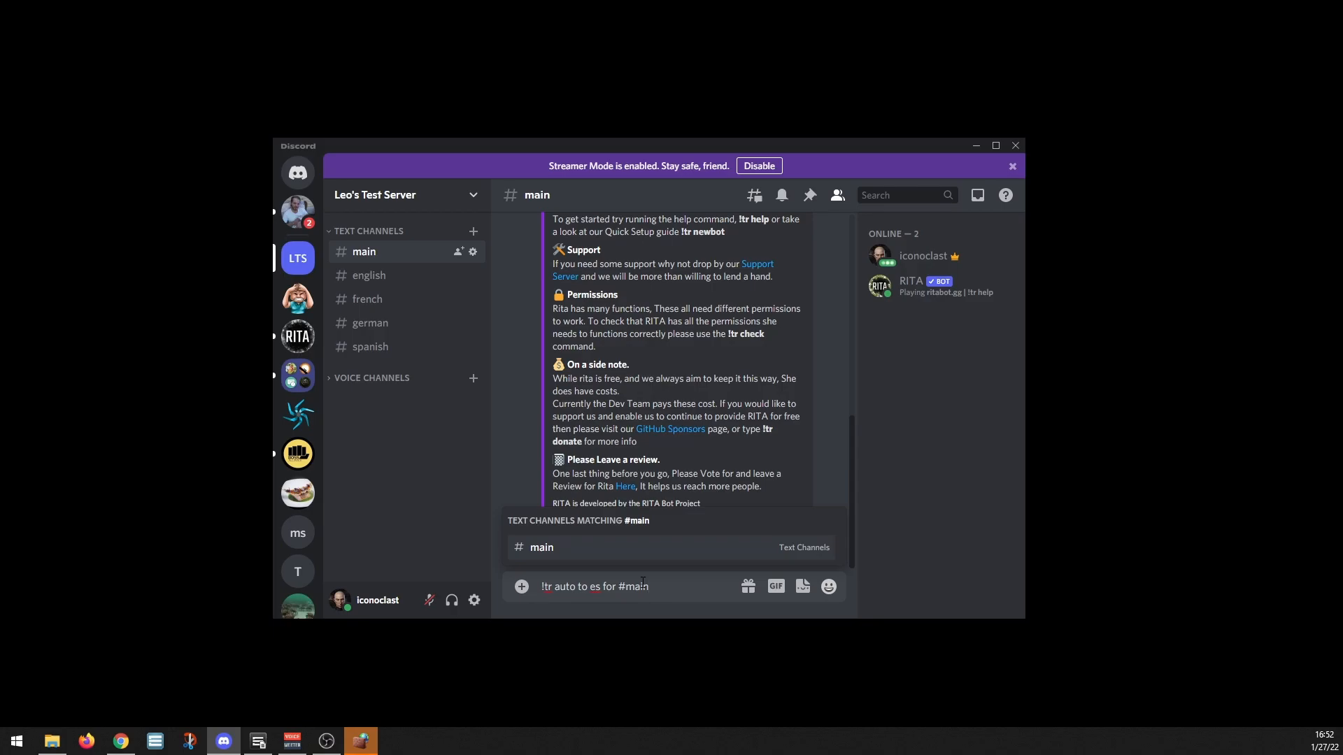
pyautogui.click(677, 551)
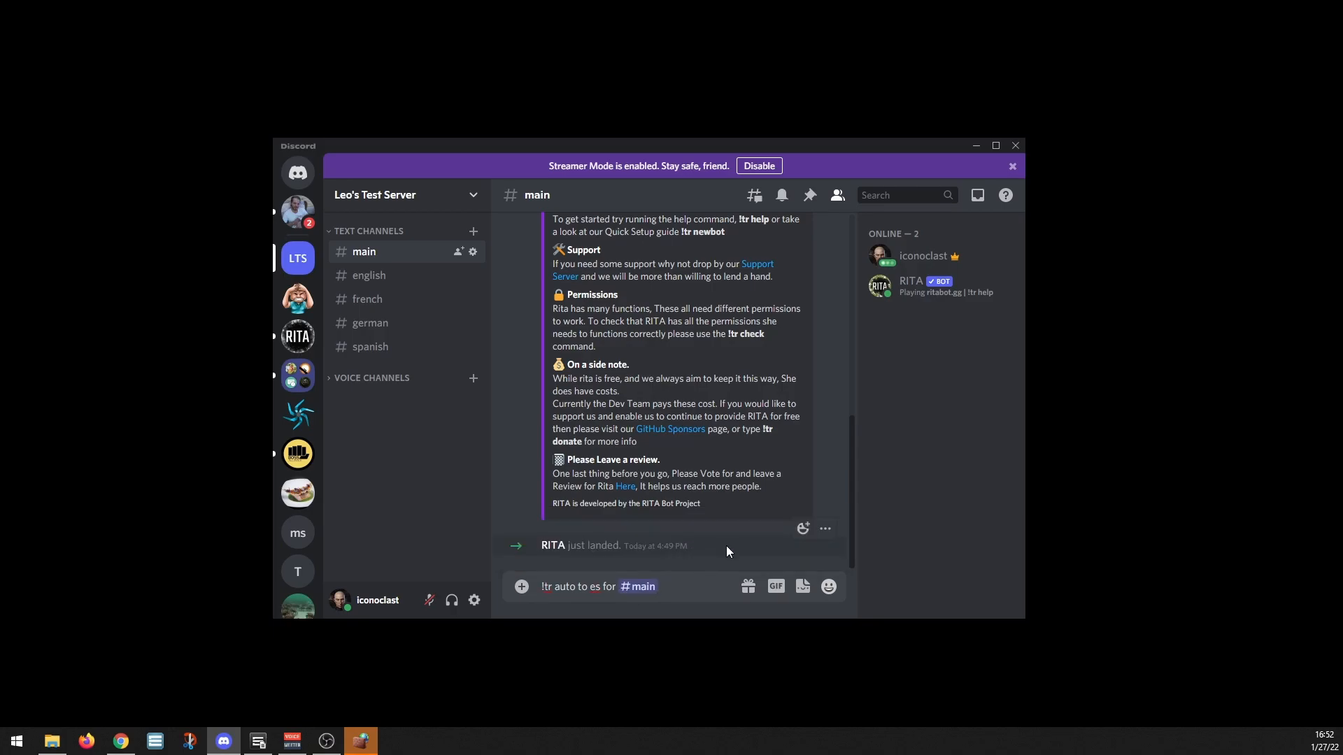
pyautogui.press('Return')
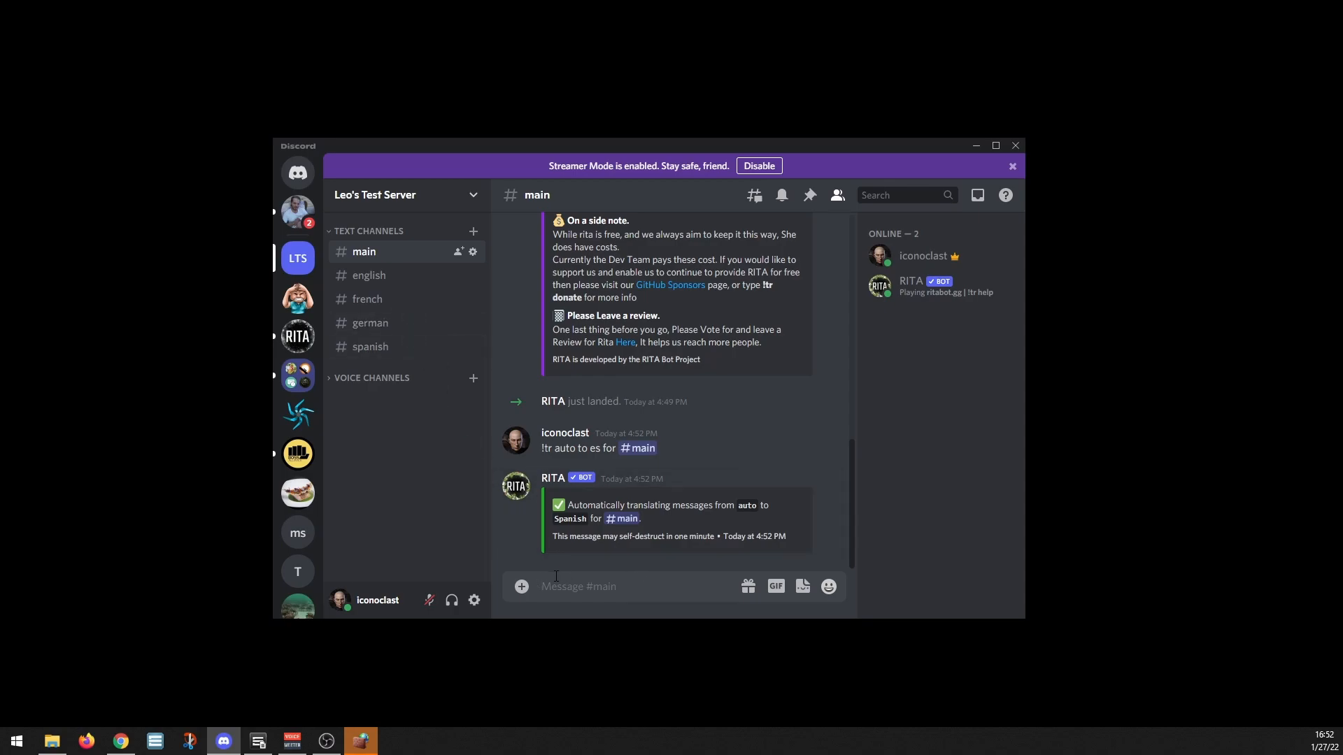
# Set up automatic German translation for the main channel by sending "!tr auto to de for #main".
pyautogui.write('!tr auto to de for @m')
pyautogui.press('BackSpace')
pyautogui.press('BackSpace')
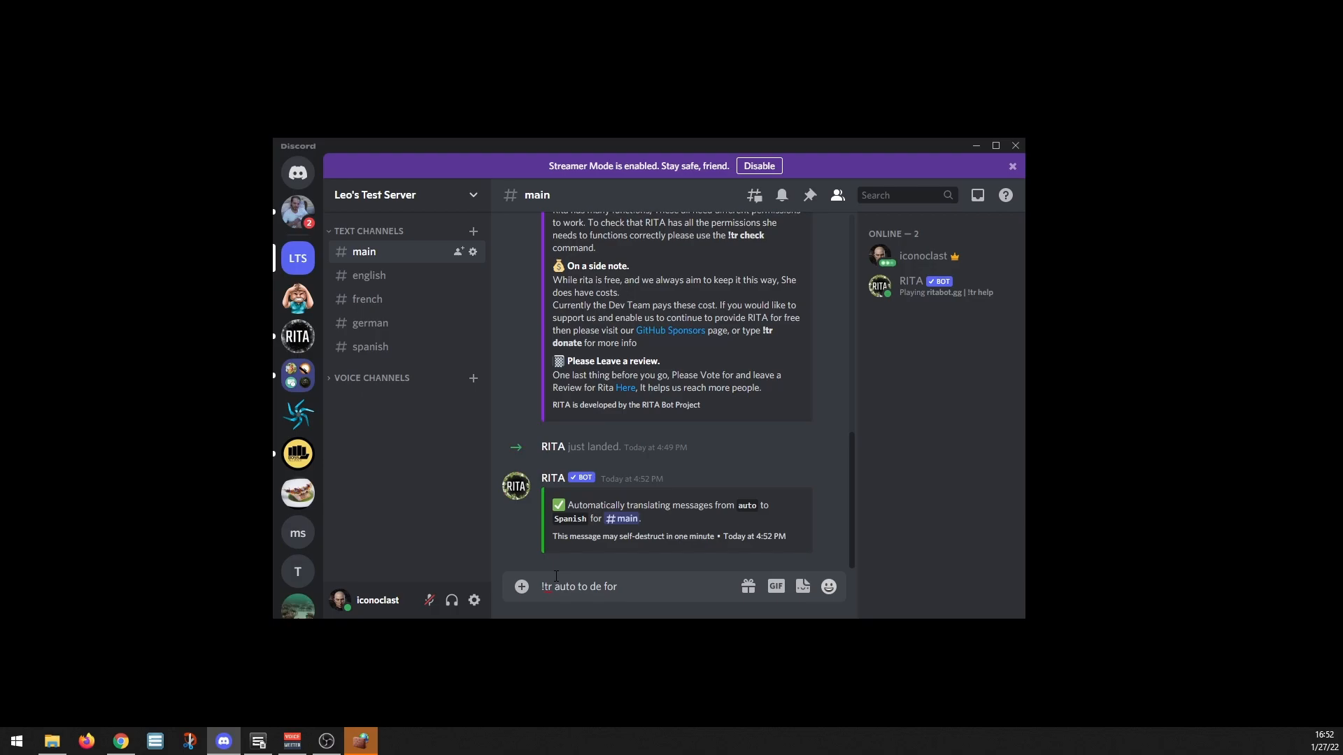
pyautogui.write('#m')
pyautogui.click(569, 519)
pyautogui.press('Return')
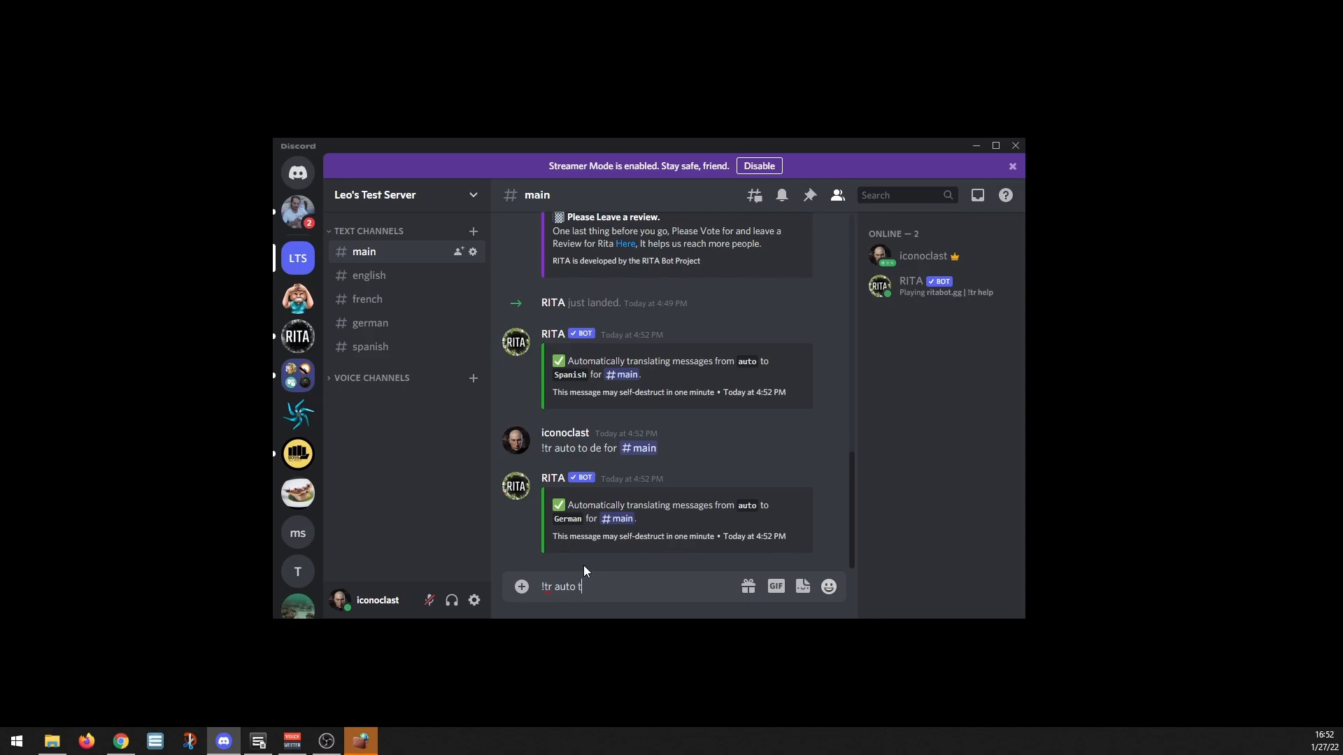
# Set up automatic French translation for the main channel by sending "!tr auto to fr for #main".
pyautogui.write('!tr auto to fr fro')
pyautogui.write(' #main')
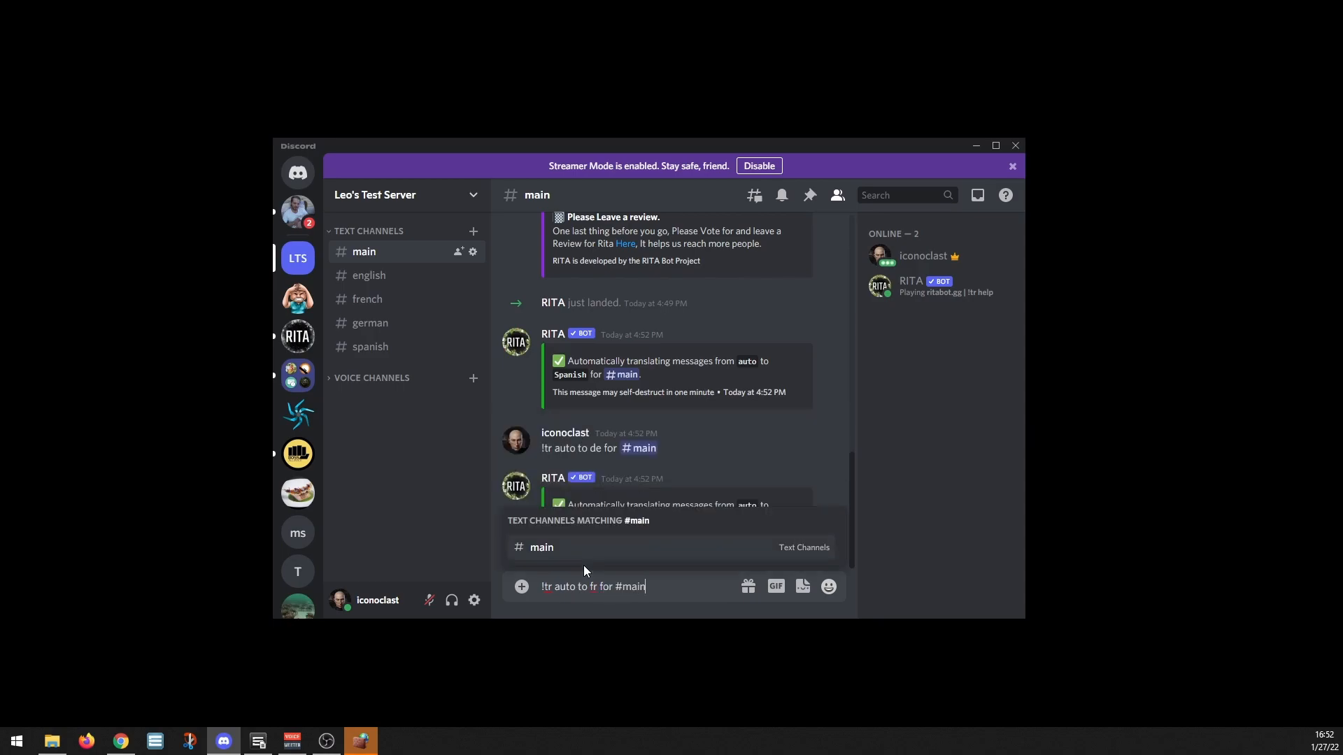
pyautogui.click(593, 559)
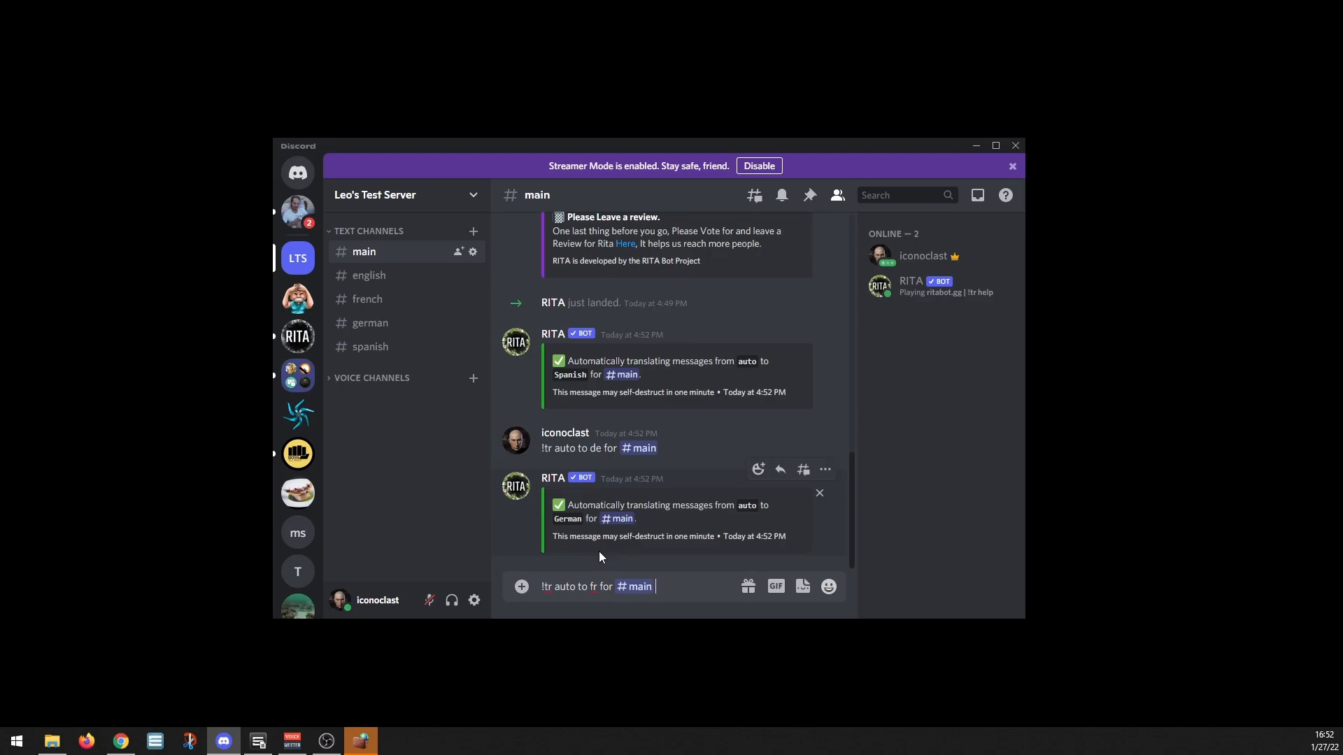
pyautogui.press('Return')
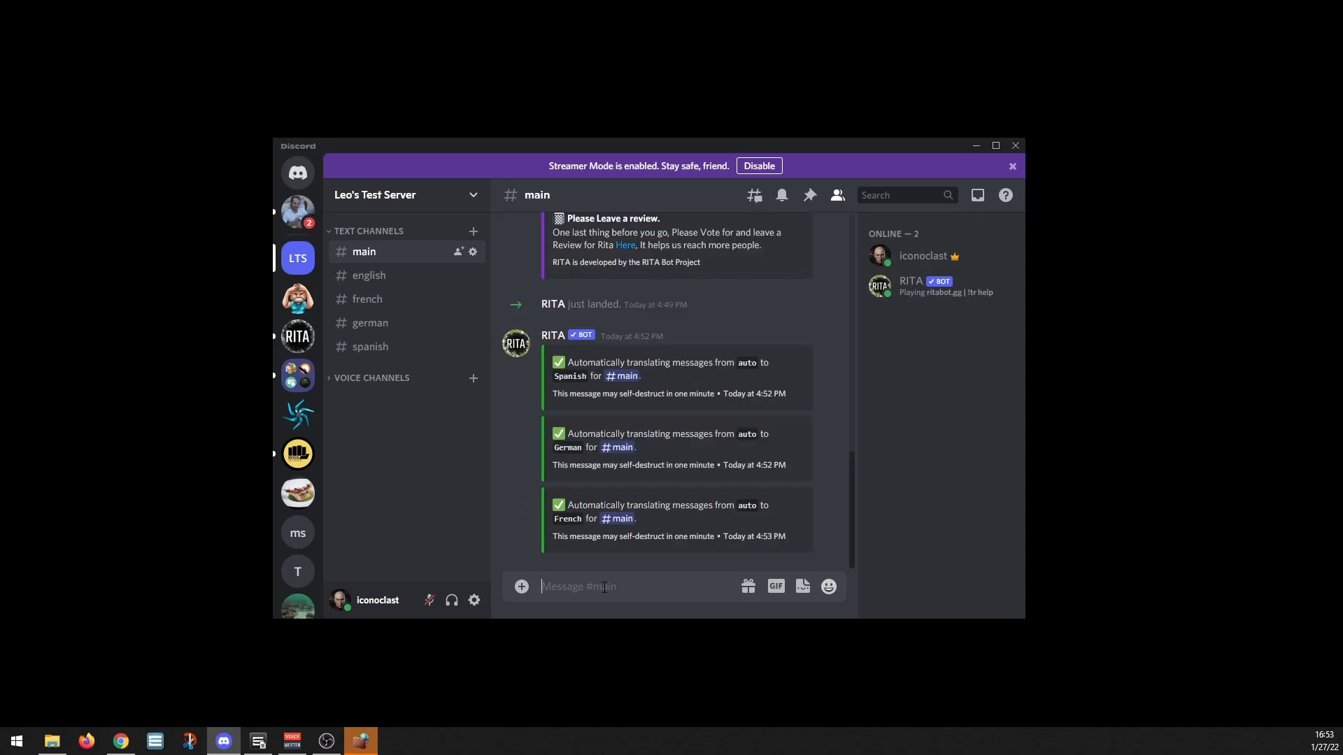
# Set up automatic English translation for the main channel by sending "!tr auto to en for #main".
pyautogui.write('!tr auto to en for #main')
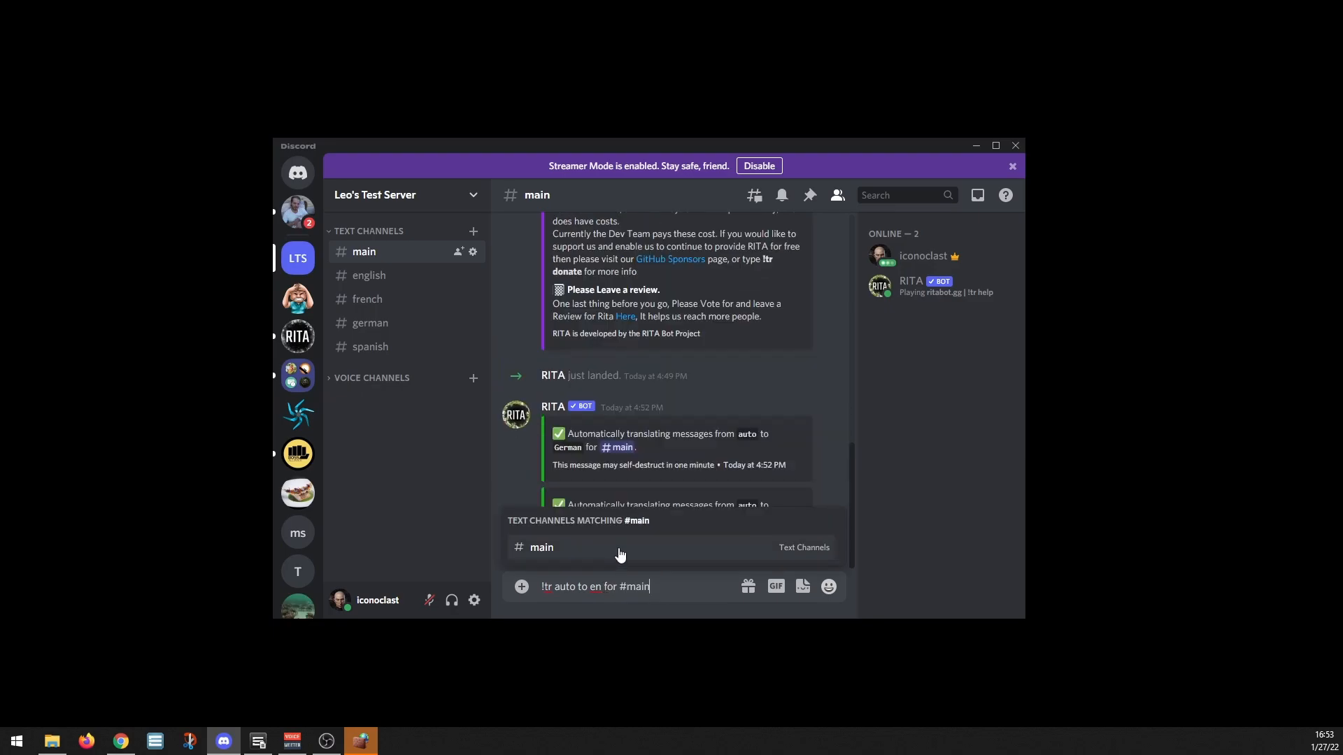
pyautogui.click(617, 552)
pyautogui.press('Return')
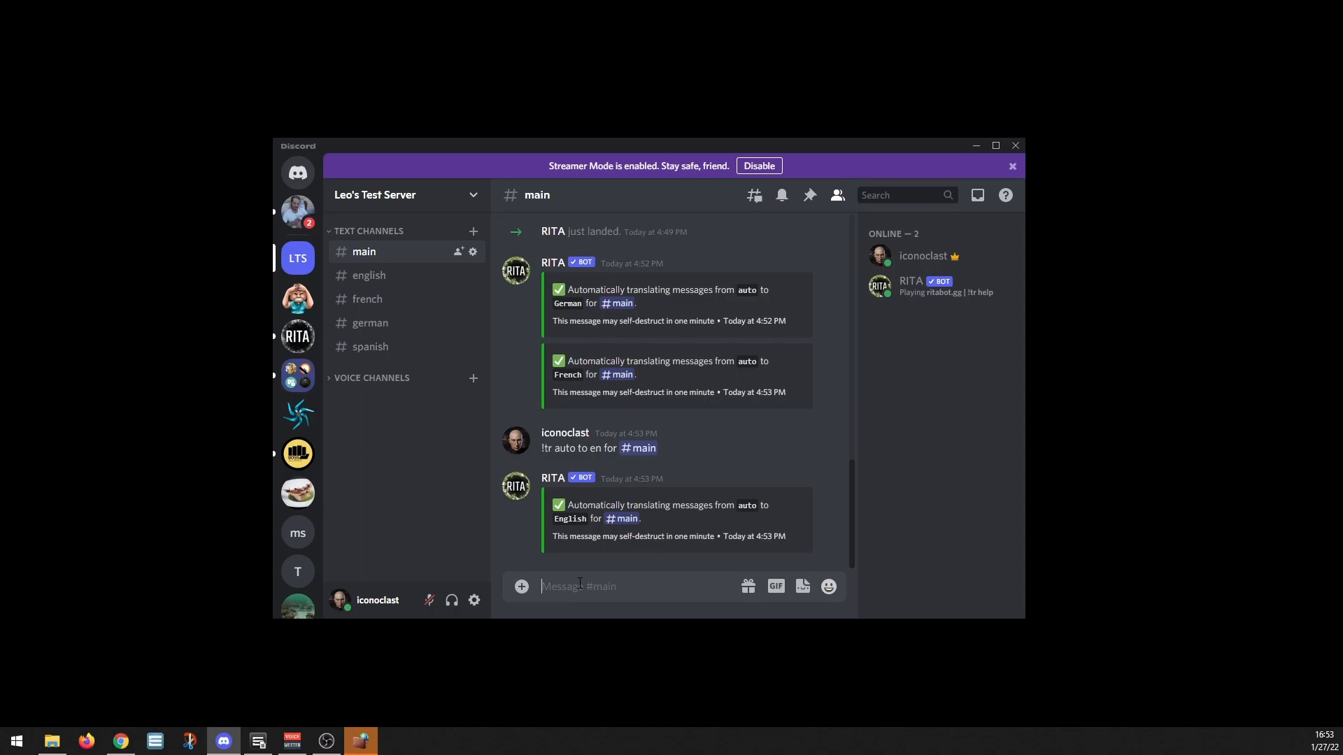
# Test the translations by sending "Hello everyone, welcome to the Discord." in the main channel.
pyautogui.write('Hello everyone, wel')
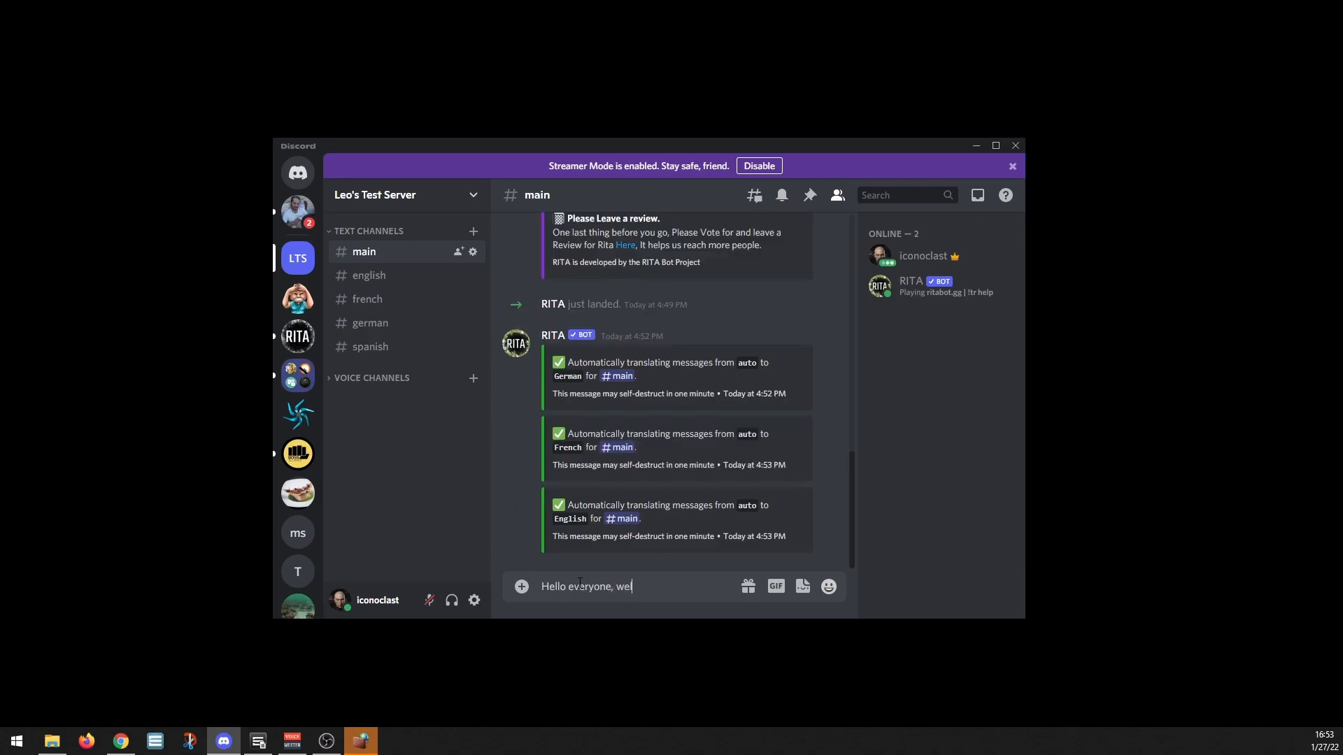
pyautogui.write('come to the Discord.')
pyautogui.press('Return')
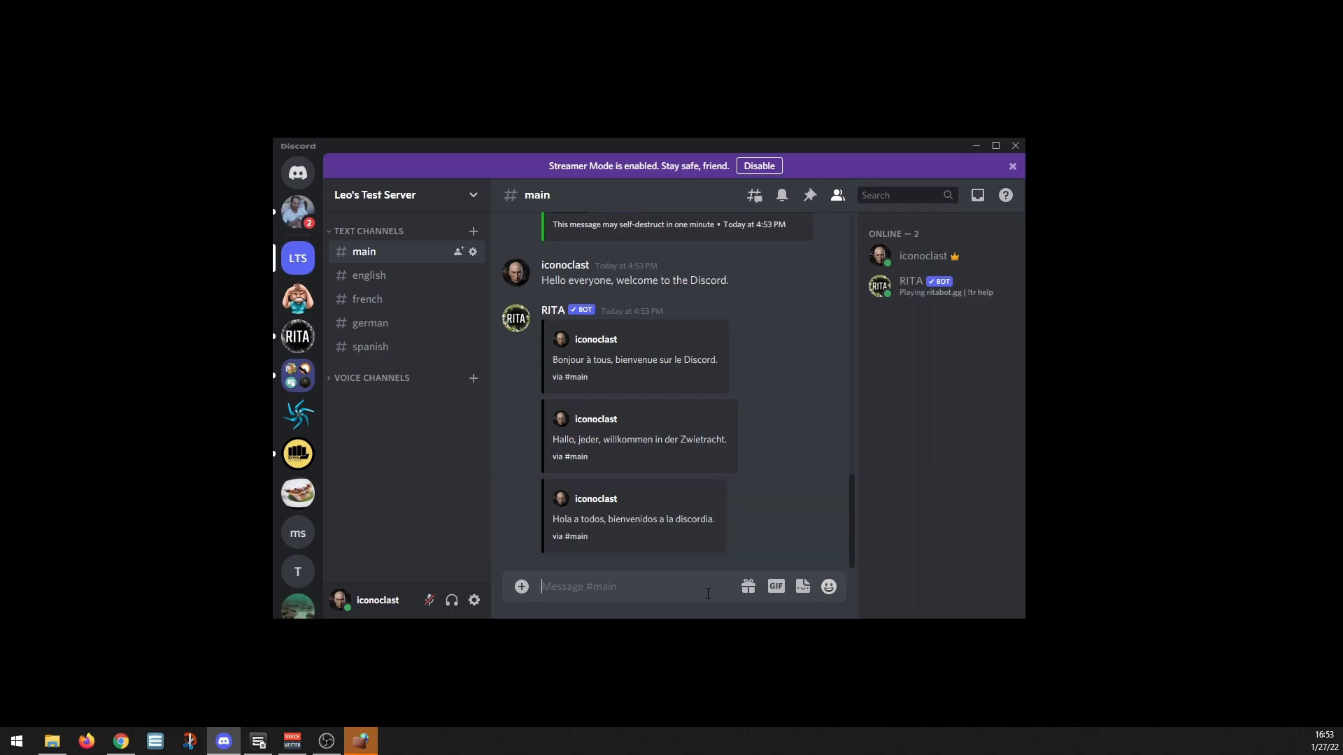
# Send "For every message that I type." in the main channel and review the bot's translations.
pyautogui.write('For every message that I type.')
pyautogui.press('Return')
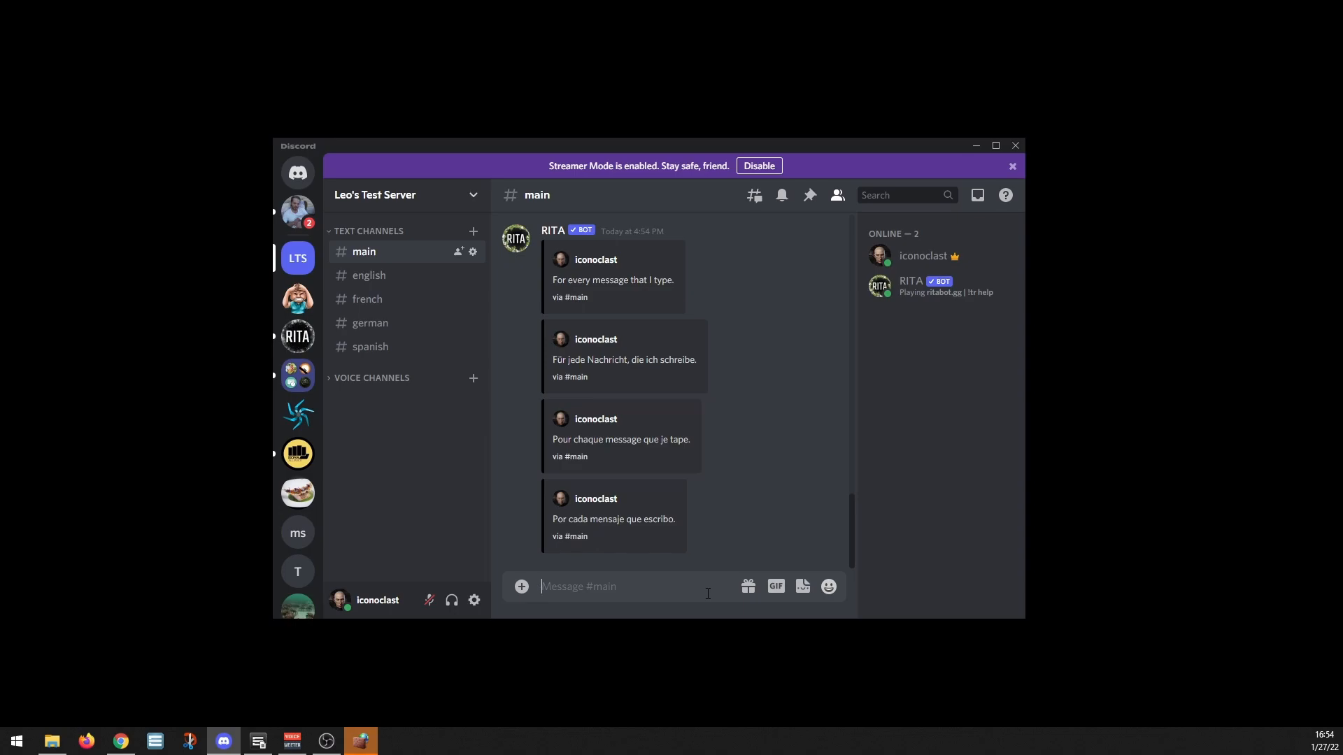
pyautogui.scroll(1, 667, 340)
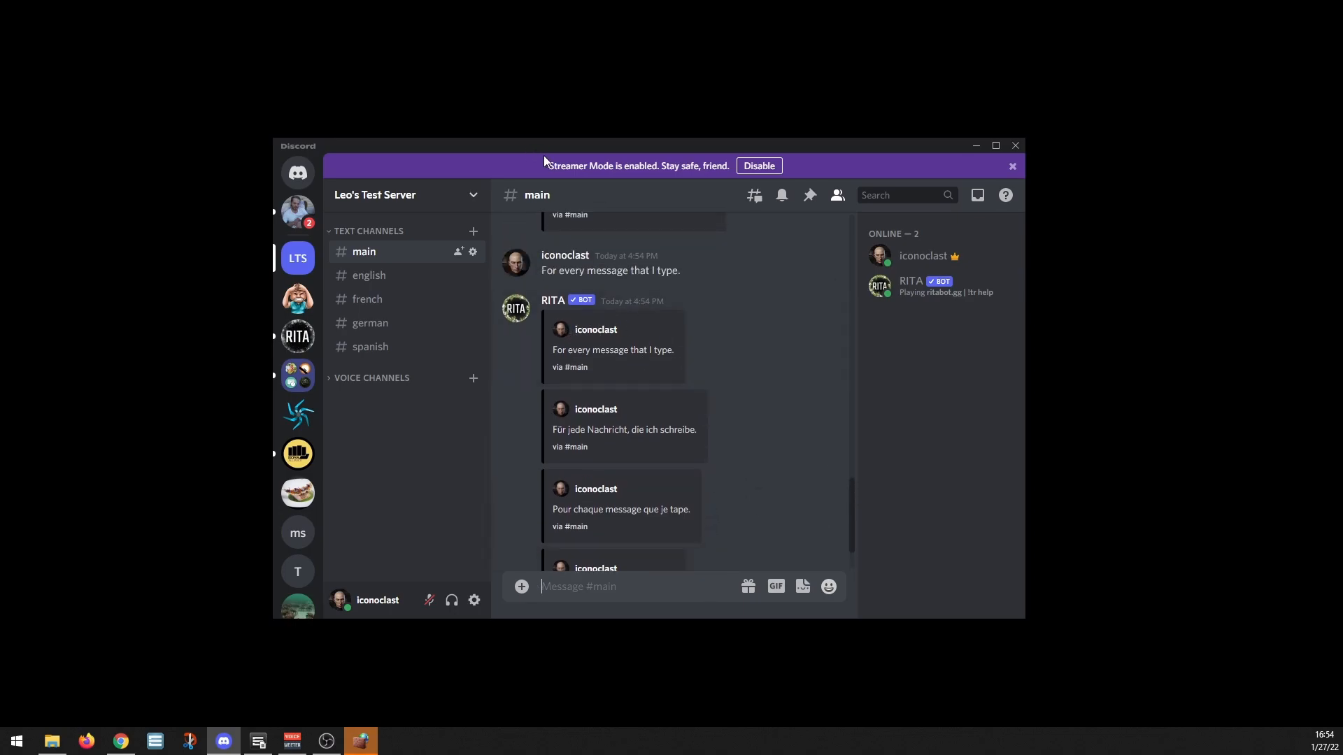
# Set a new display nickname in your server profile and save the change.
pyautogui.click(472, 198)
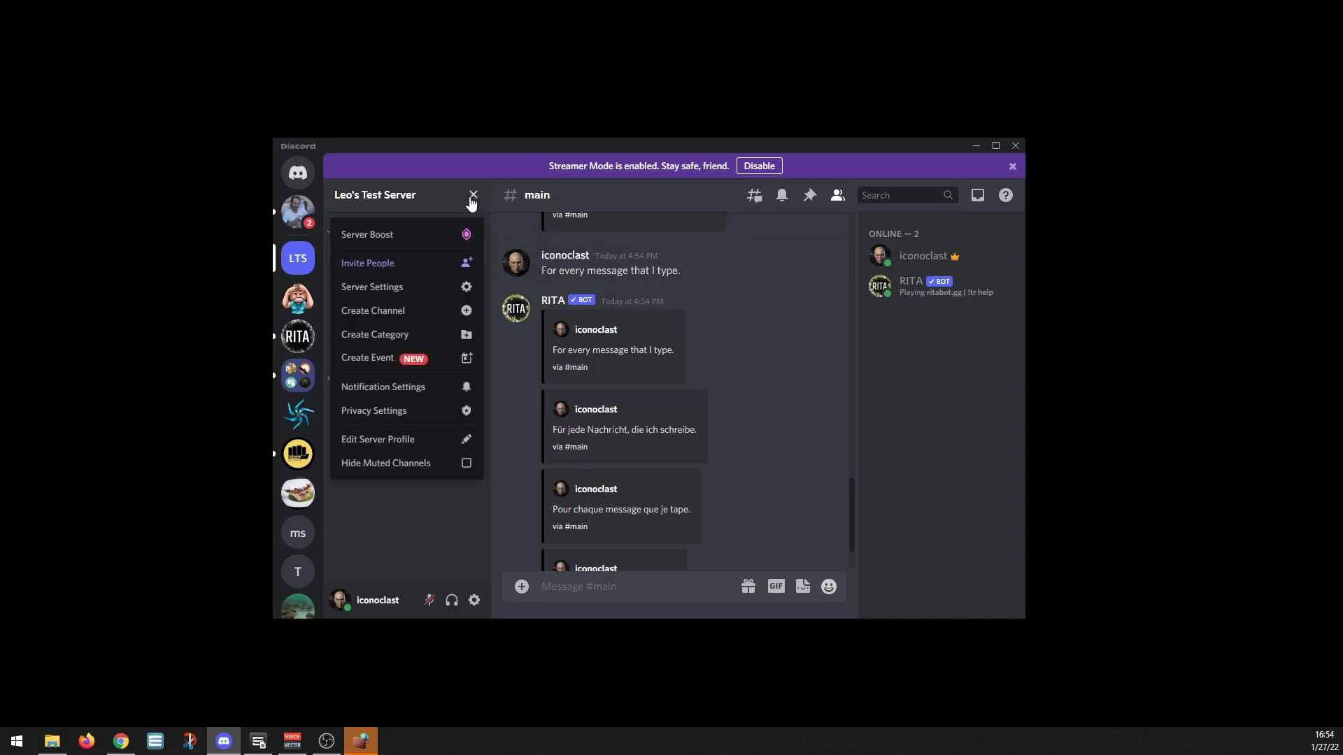
pyautogui.click(574, 257)
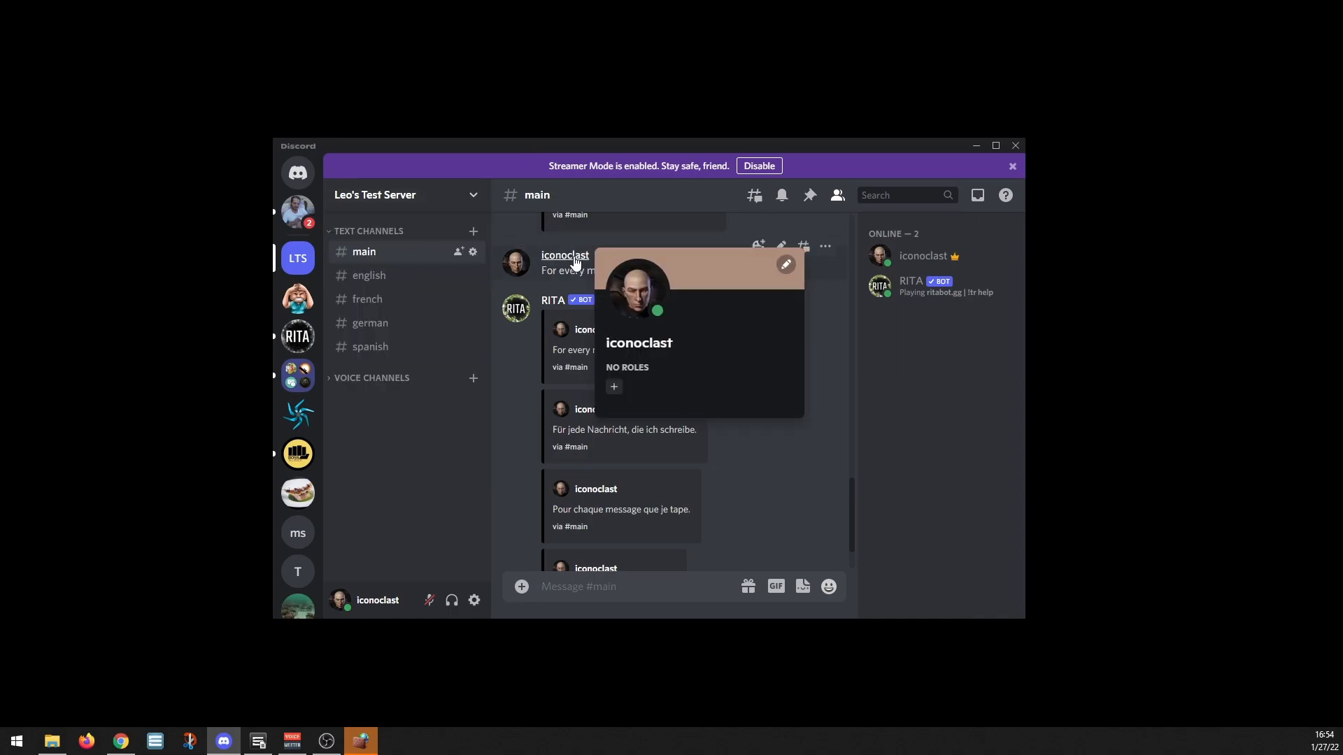
pyautogui.click(787, 267)
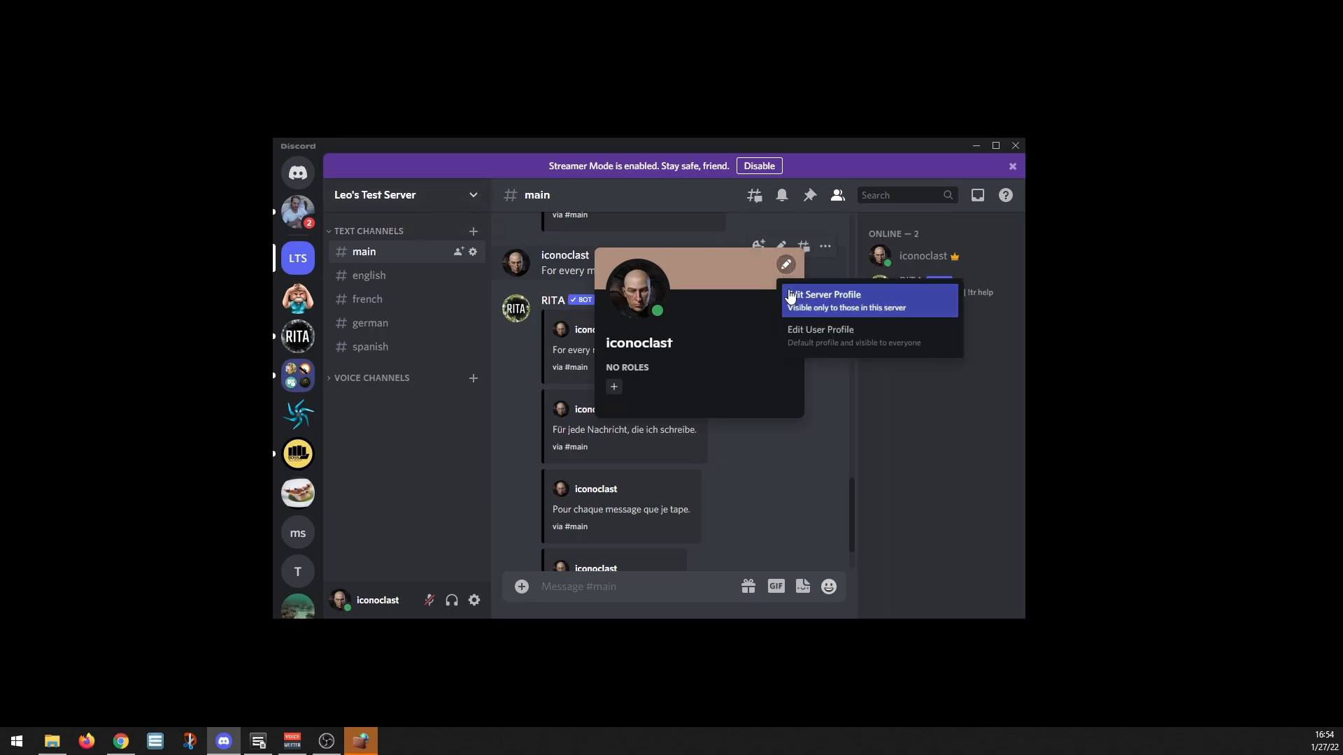
pyautogui.click(811, 304)
pyautogui.click(489, 332)
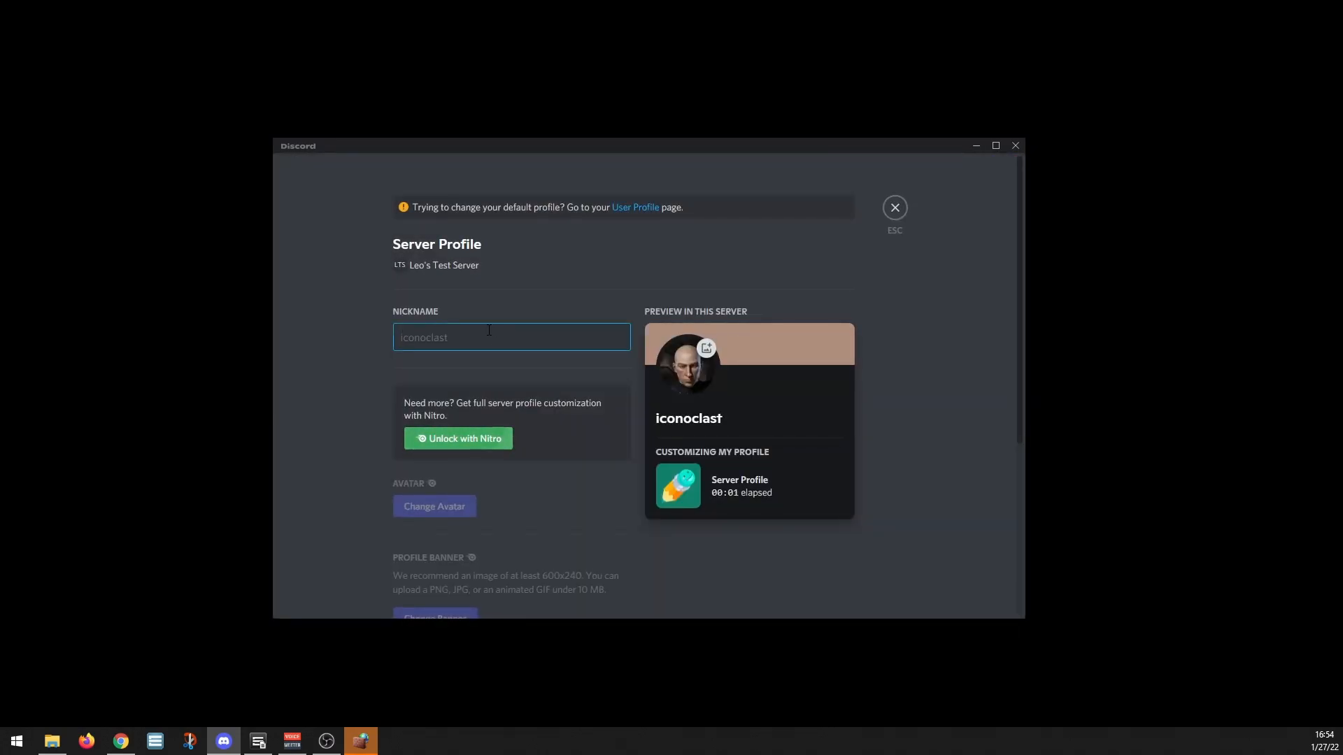
pyautogui.write('Leonidas')
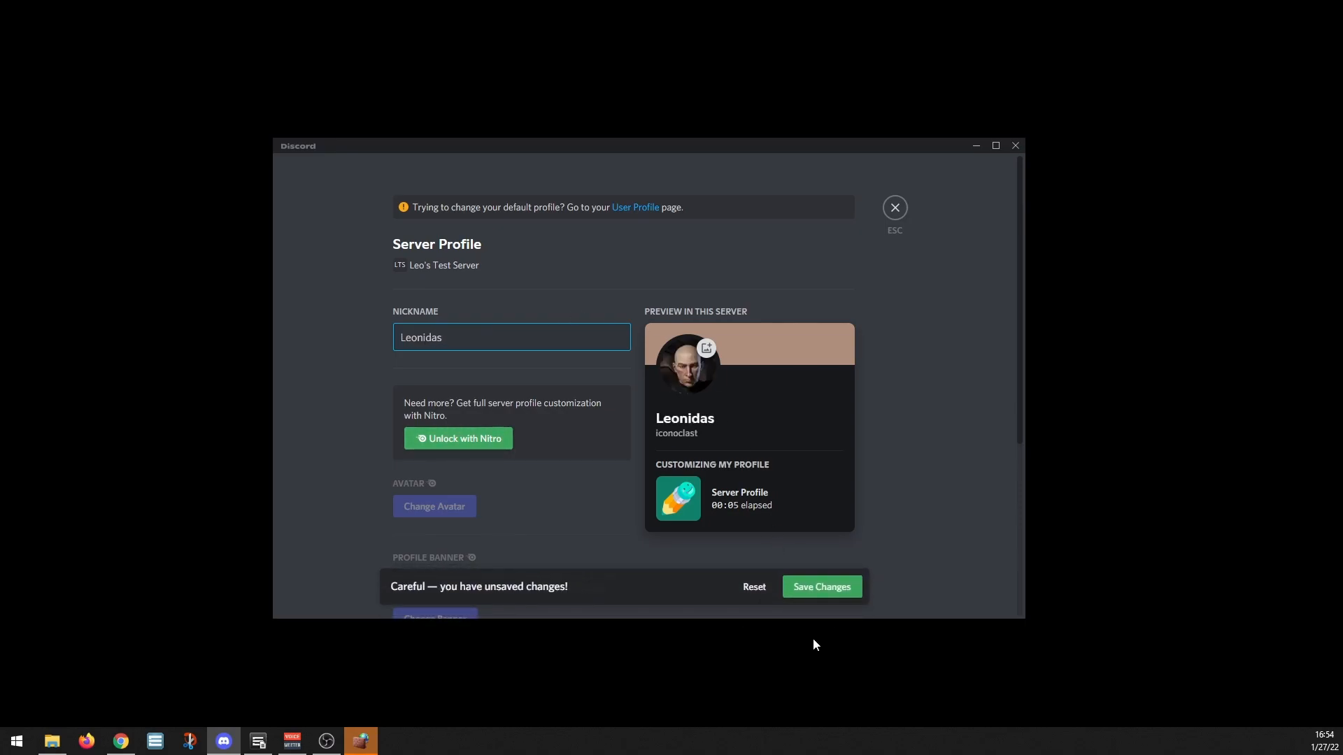
pyautogui.click(822, 587)
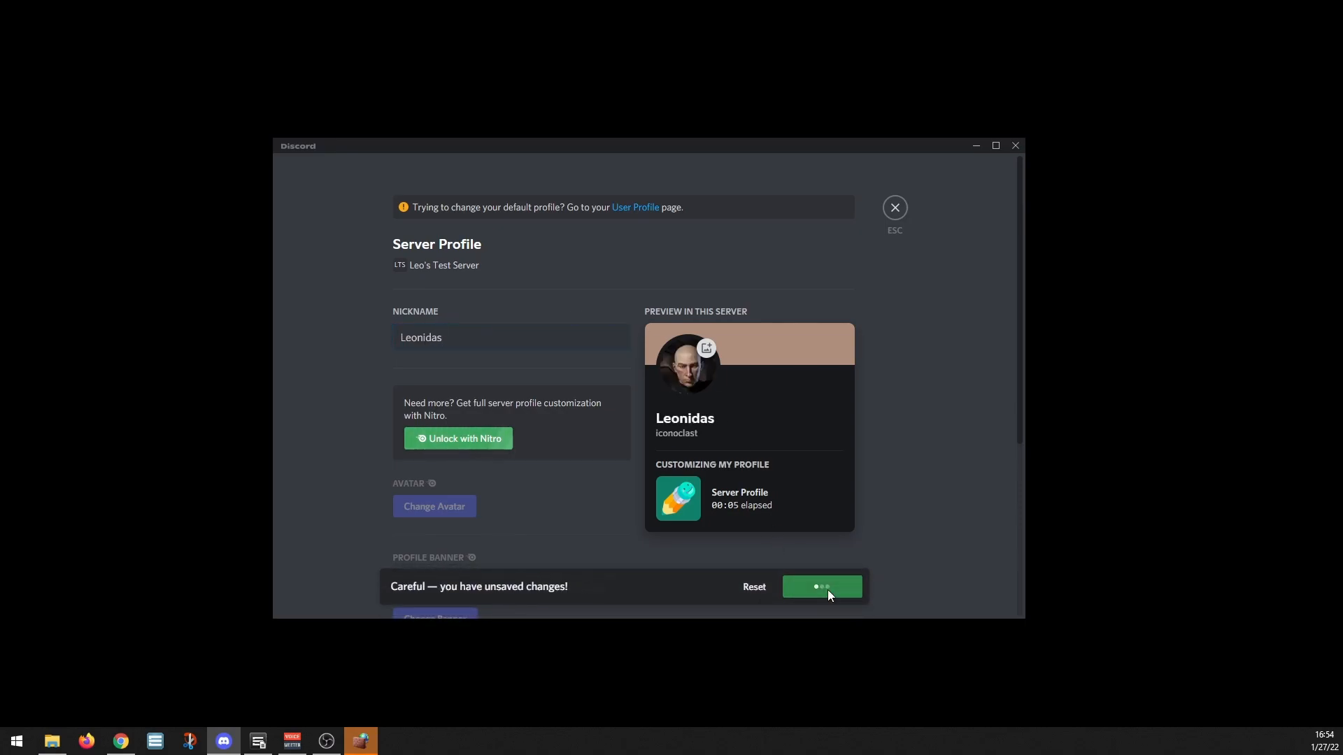
pyautogui.click(895, 209)
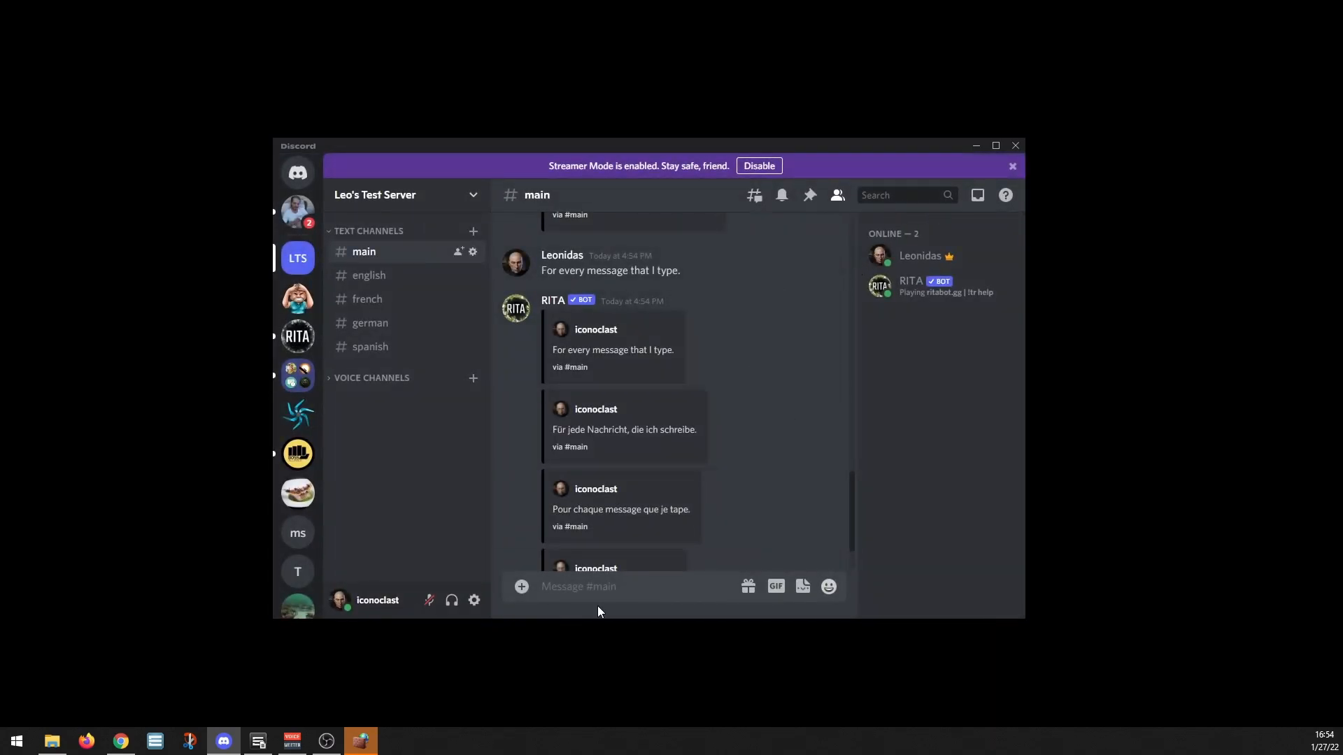
# Send "Another test message" in the main channel and review the bot's translations.
pyautogui.write('An')
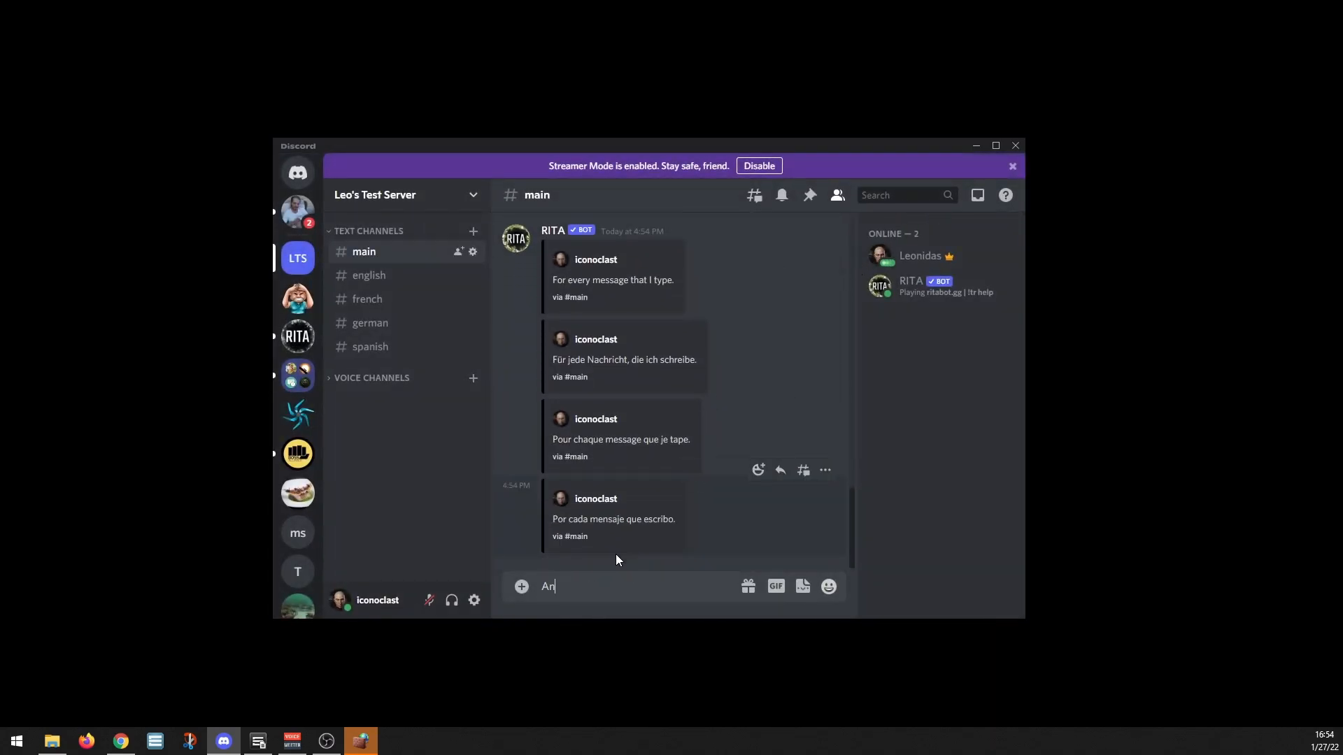
pyautogui.write('other test message')
pyautogui.press('Return')
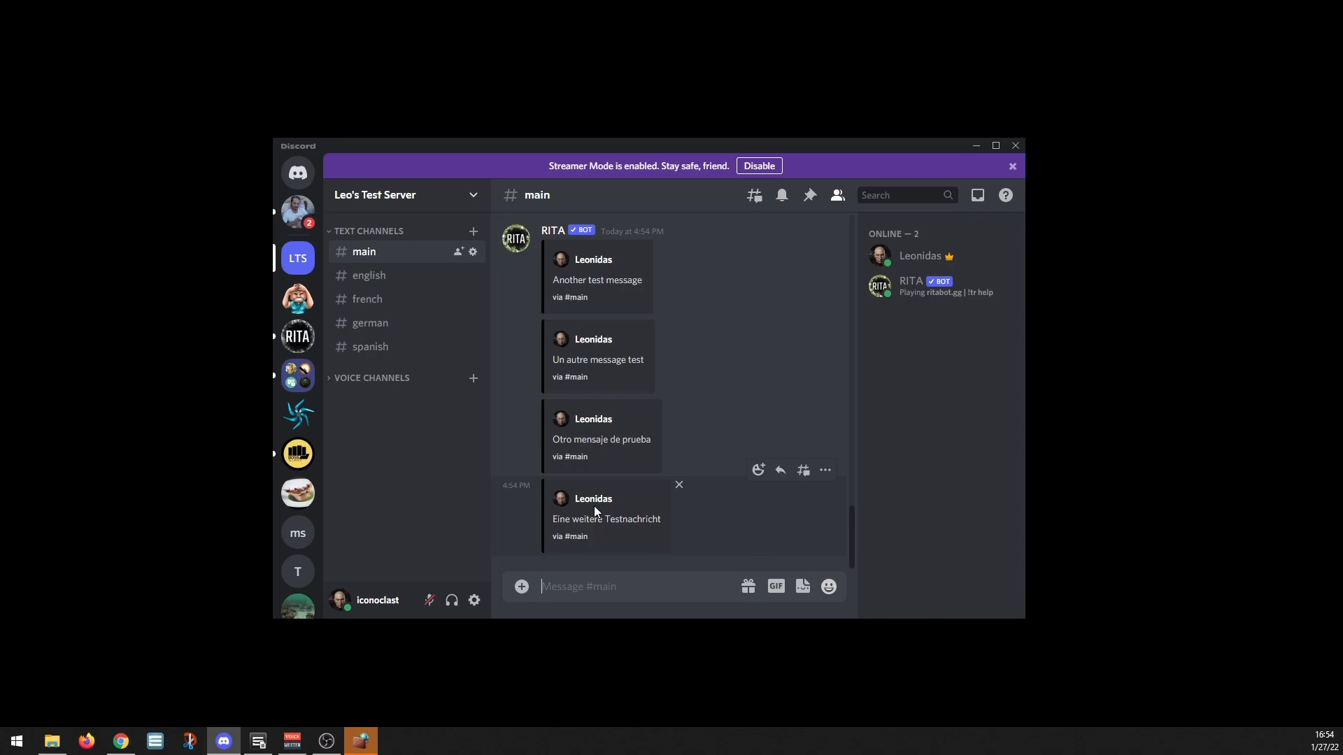
pyautogui.scroll(2, 595, 506)
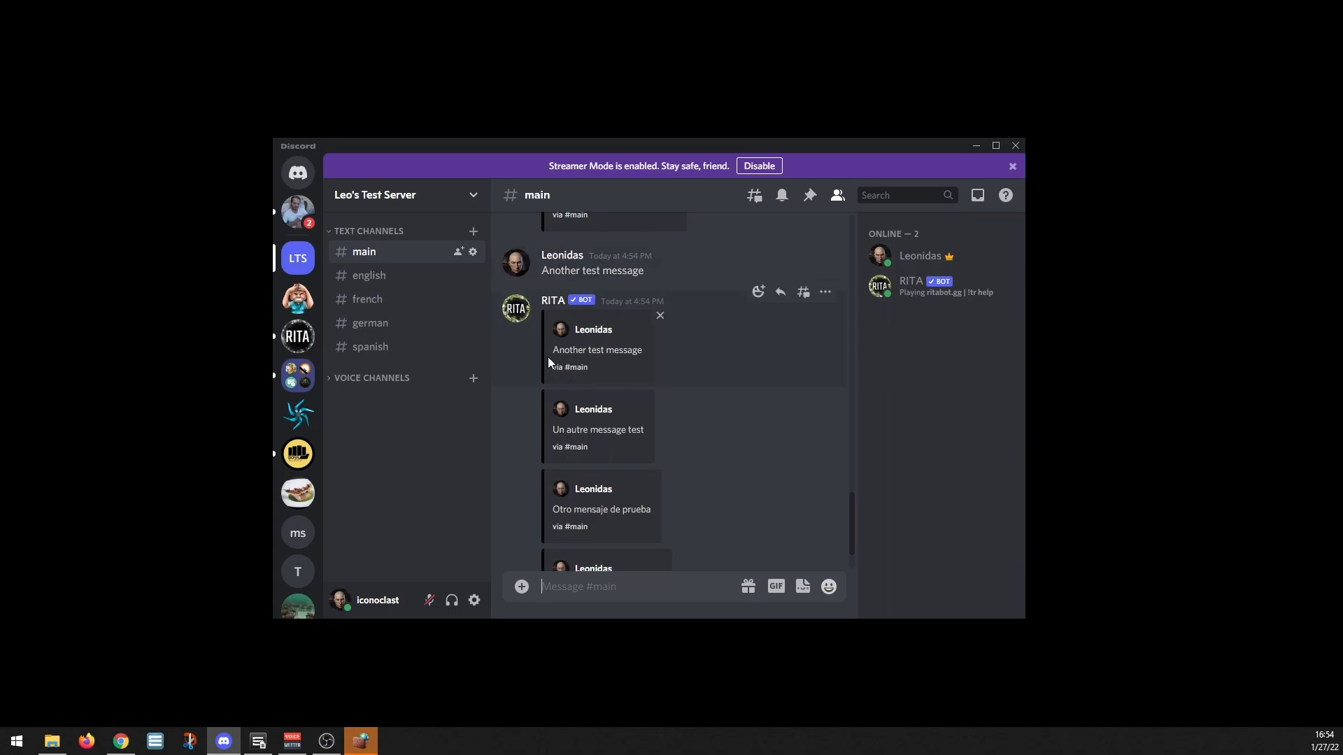
pyautogui.scroll(-2, 678, 448)
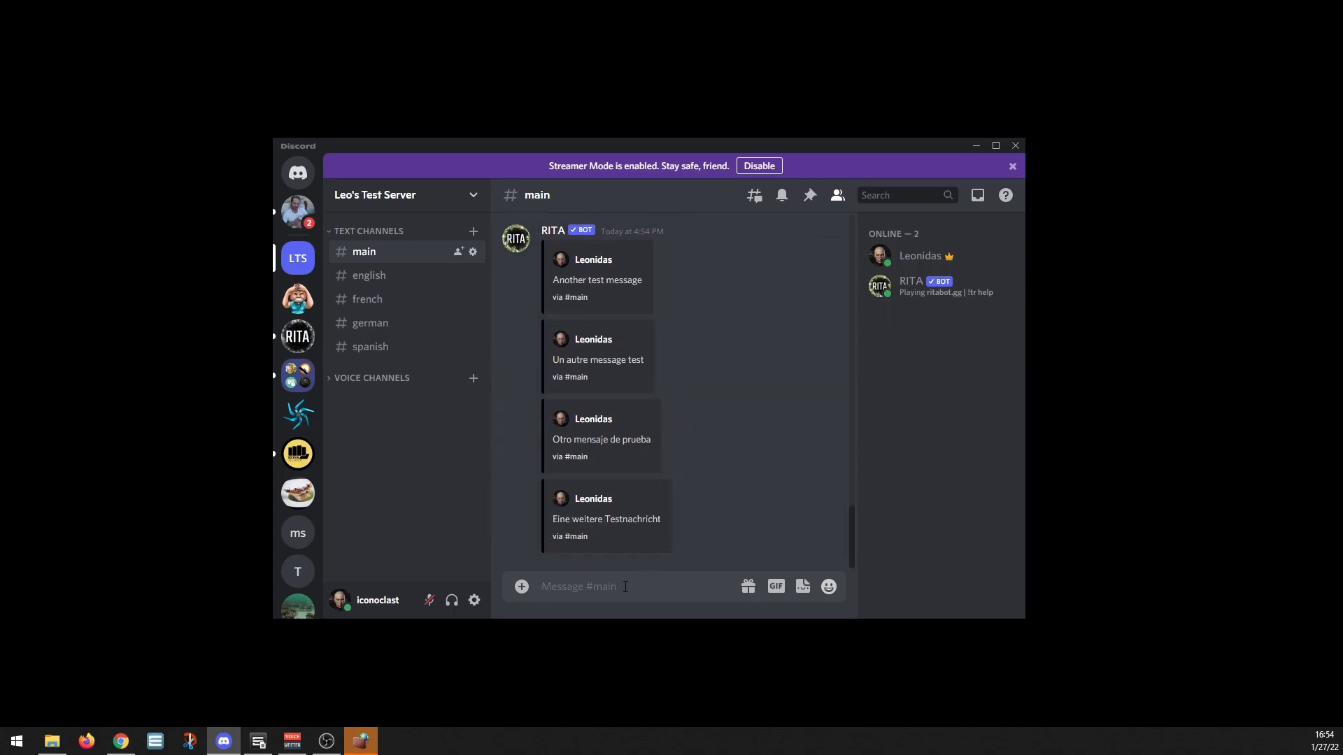
# In the english channel, set up English-to-French translation by sending "!tr channel from en to fr for #french".
pyautogui.click(390, 280)
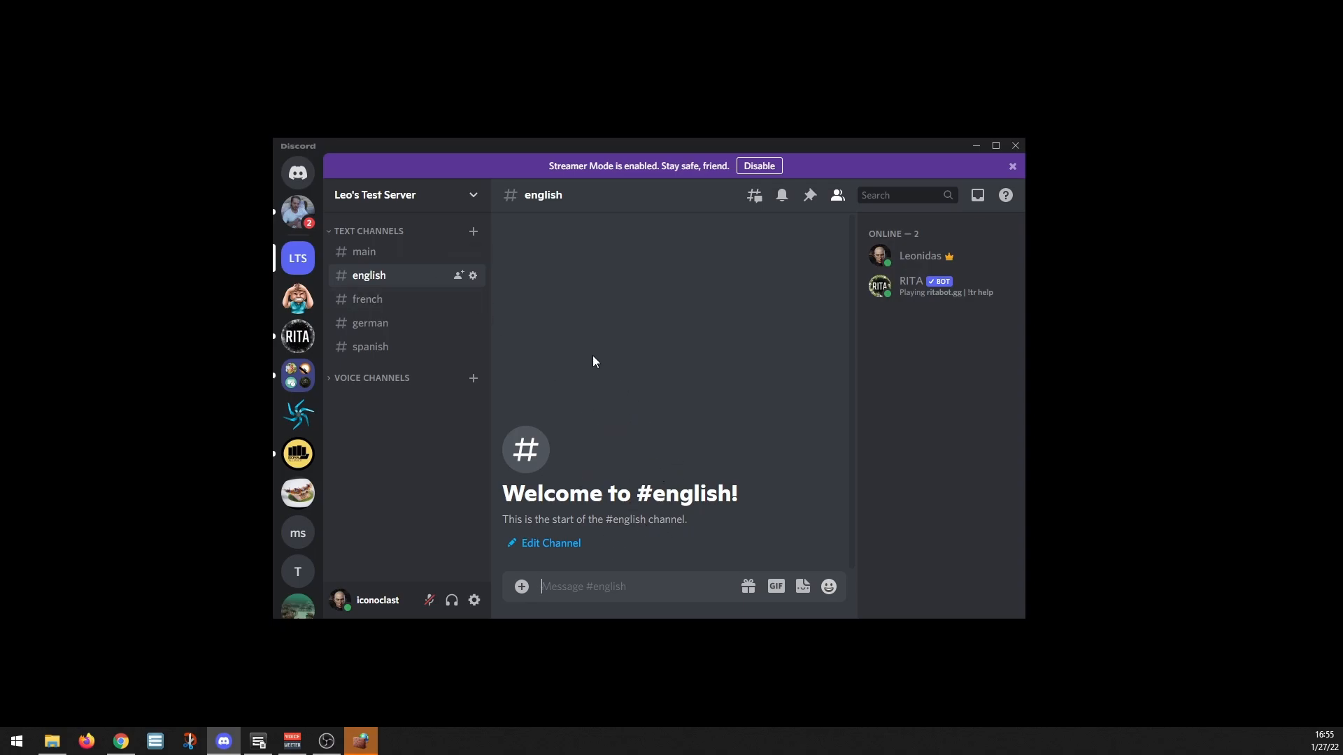
pyautogui.click(414, 300)
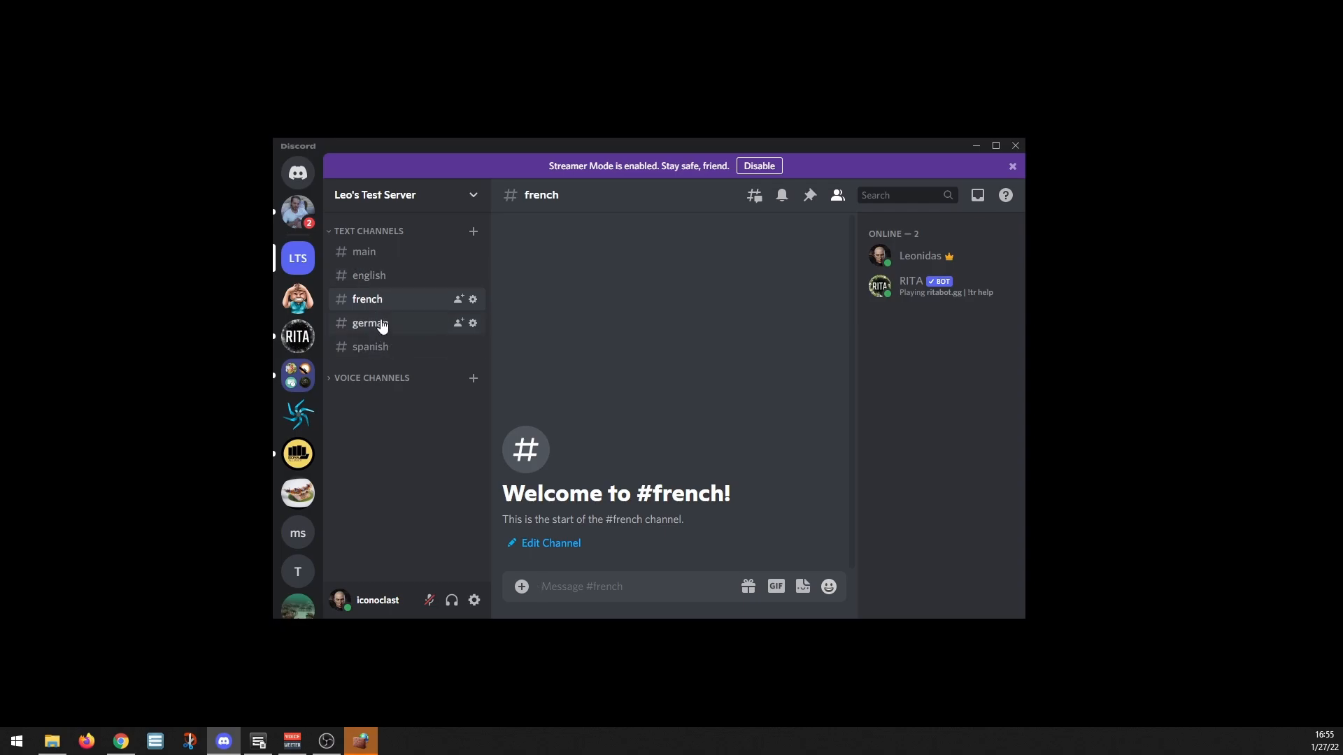
pyautogui.click(404, 282)
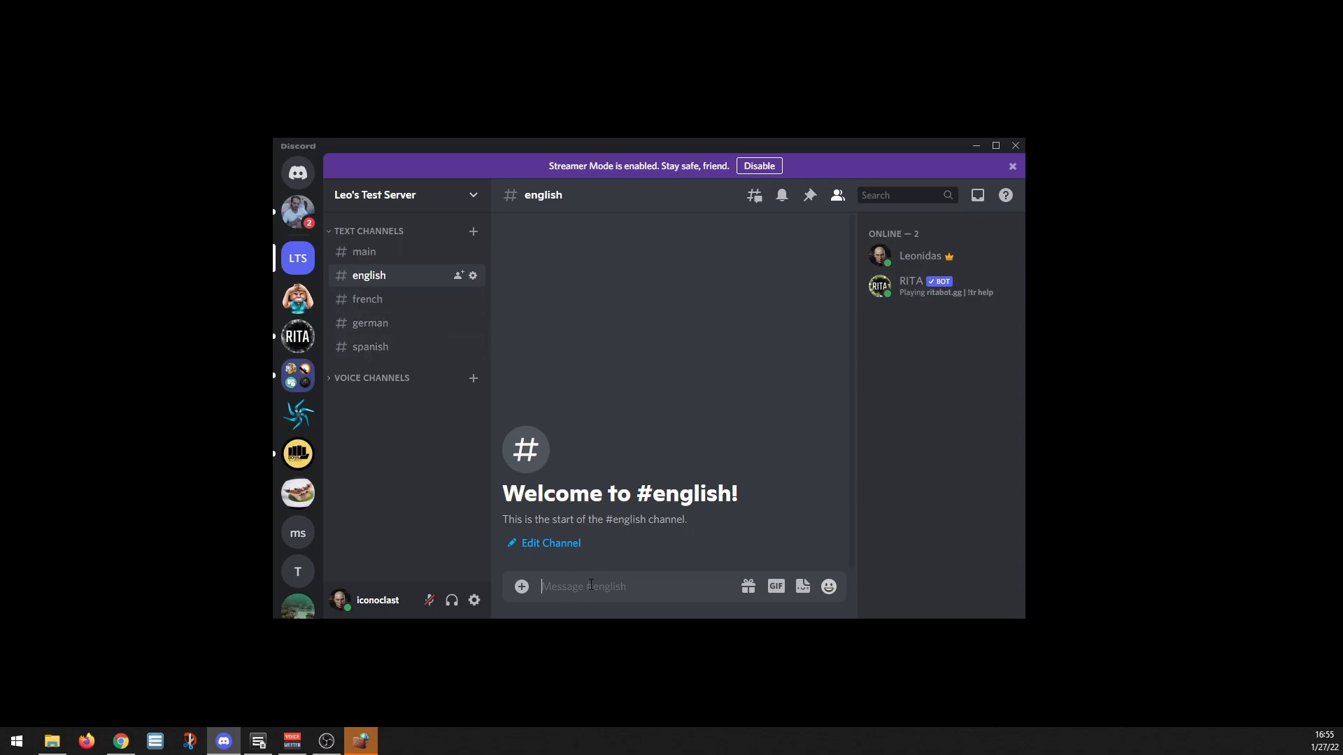
pyautogui.write('!tr channel from en to fr')
pyautogui.write('for #')
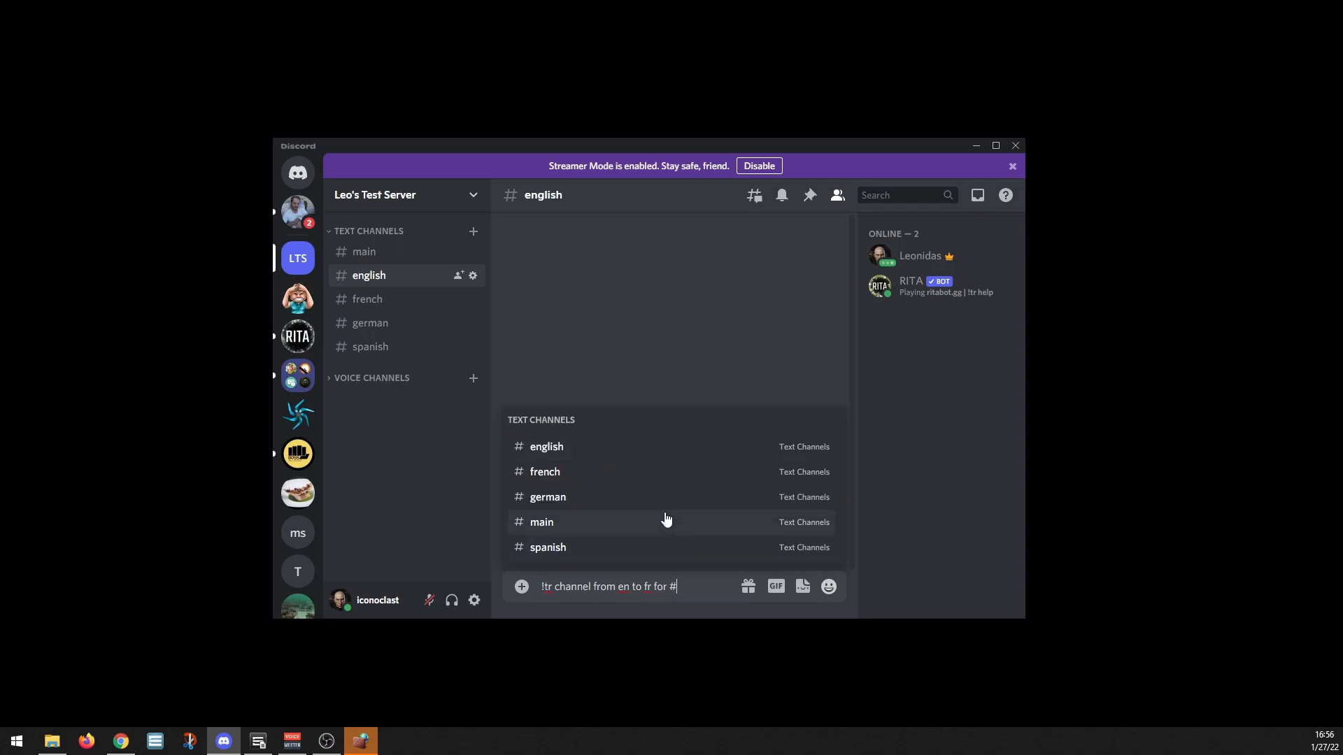
pyautogui.click(672, 473)
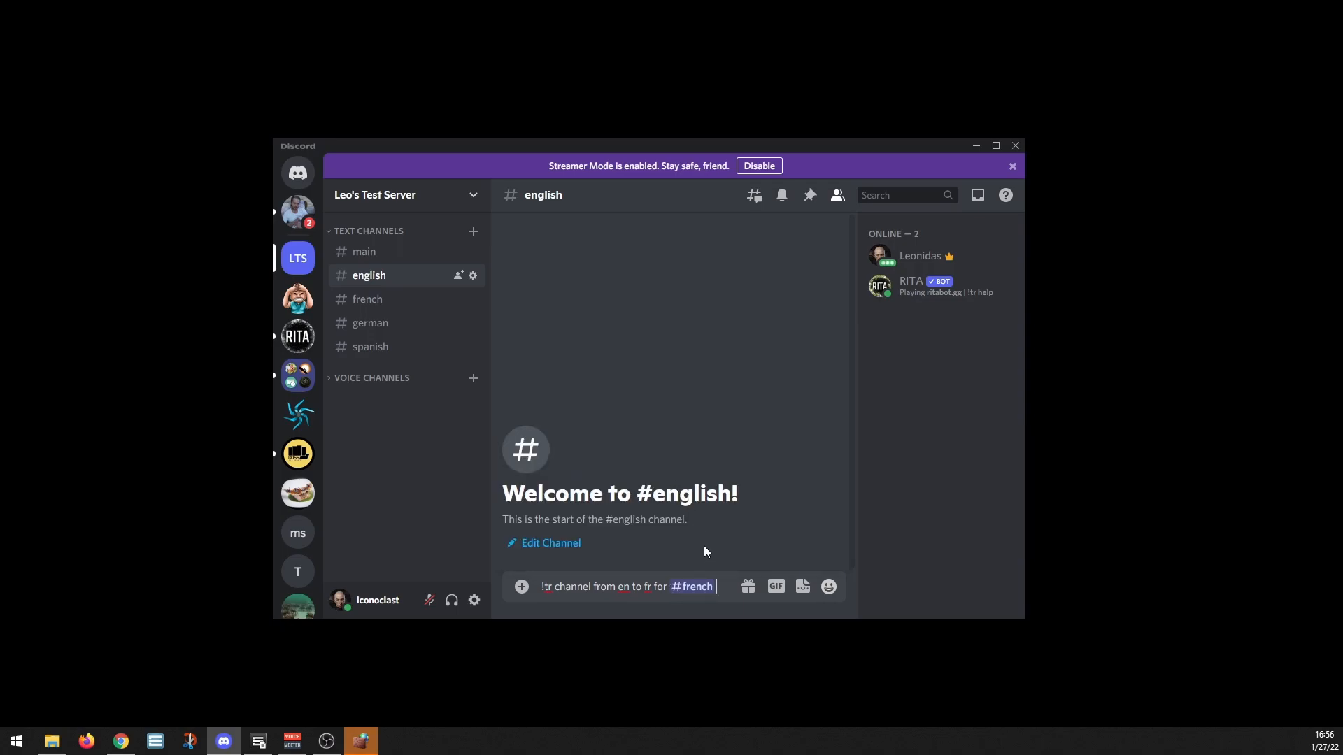
pyautogui.press('Return')
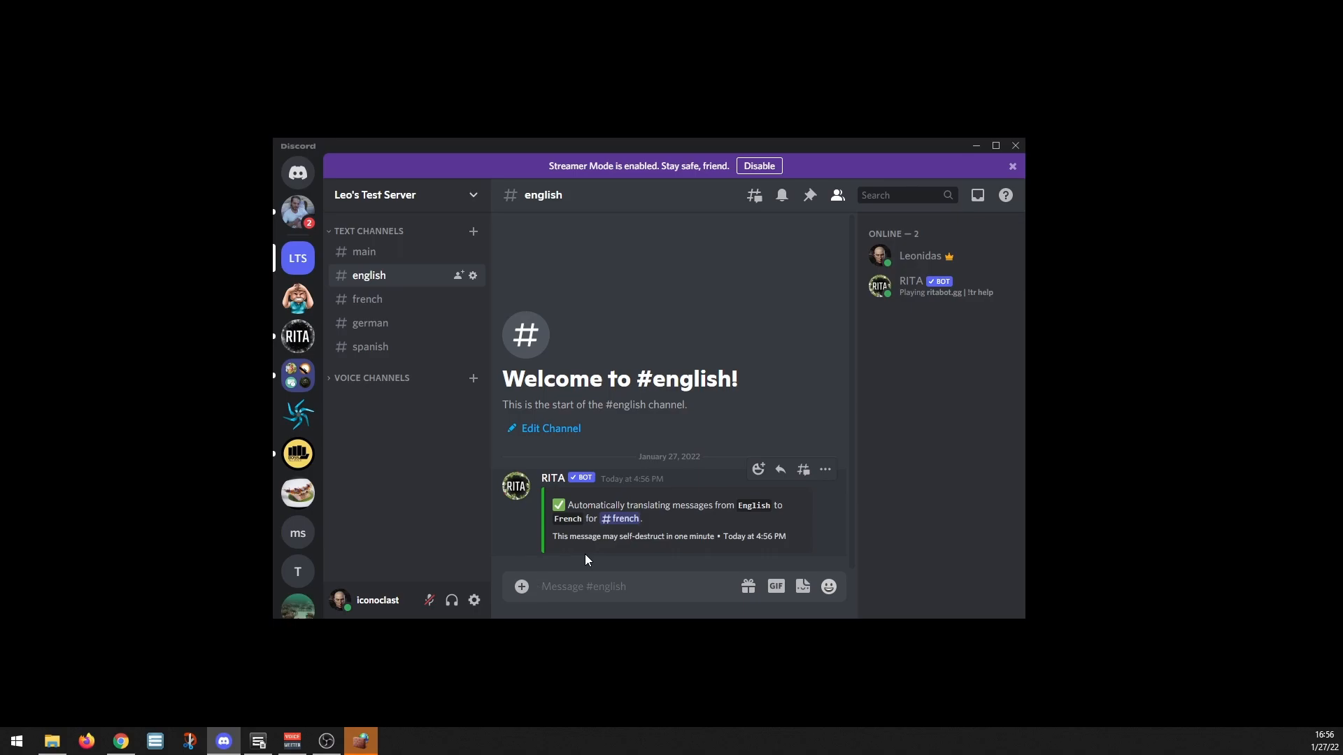
# Set up English-to-German translation from the english channel by sending "!tr channel from en to de for #german".
pyautogui.click(600, 582)
pyautogui.write('!tr channel from en to de for #')
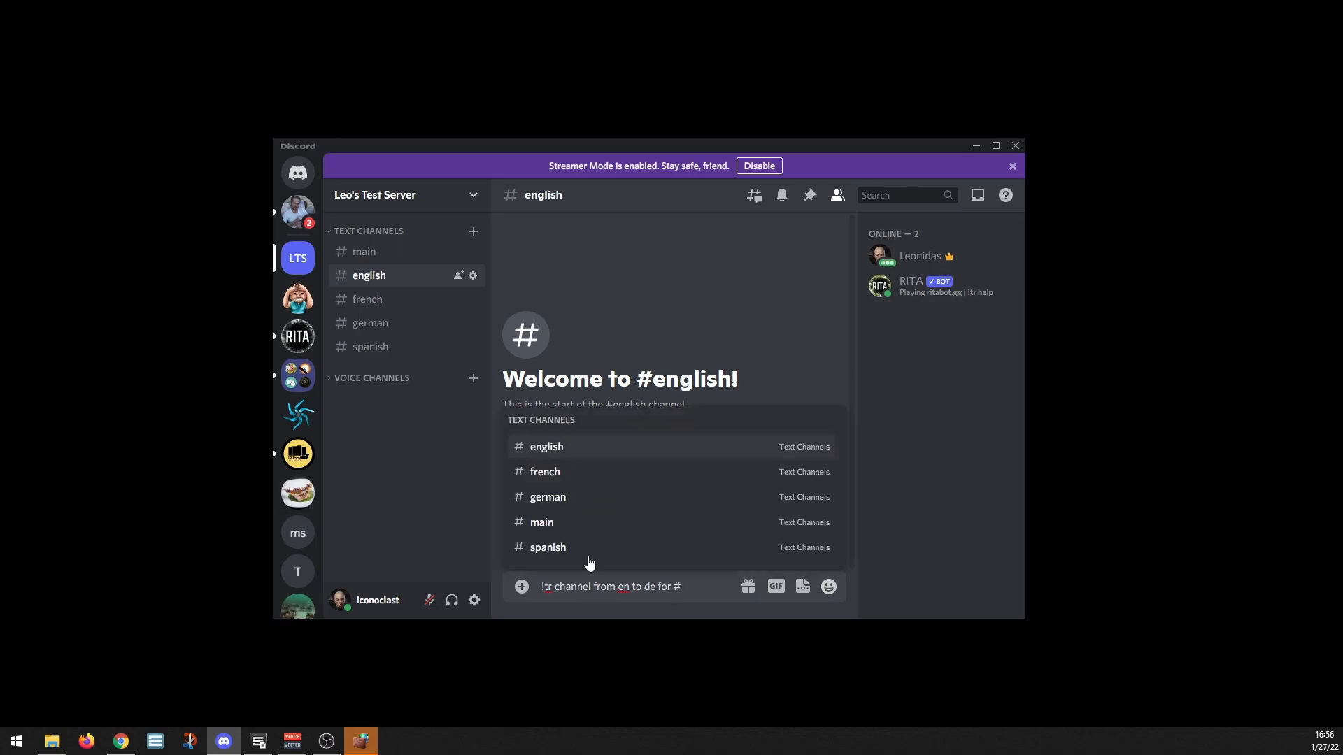
pyautogui.click(594, 496)
pyautogui.press('Return')
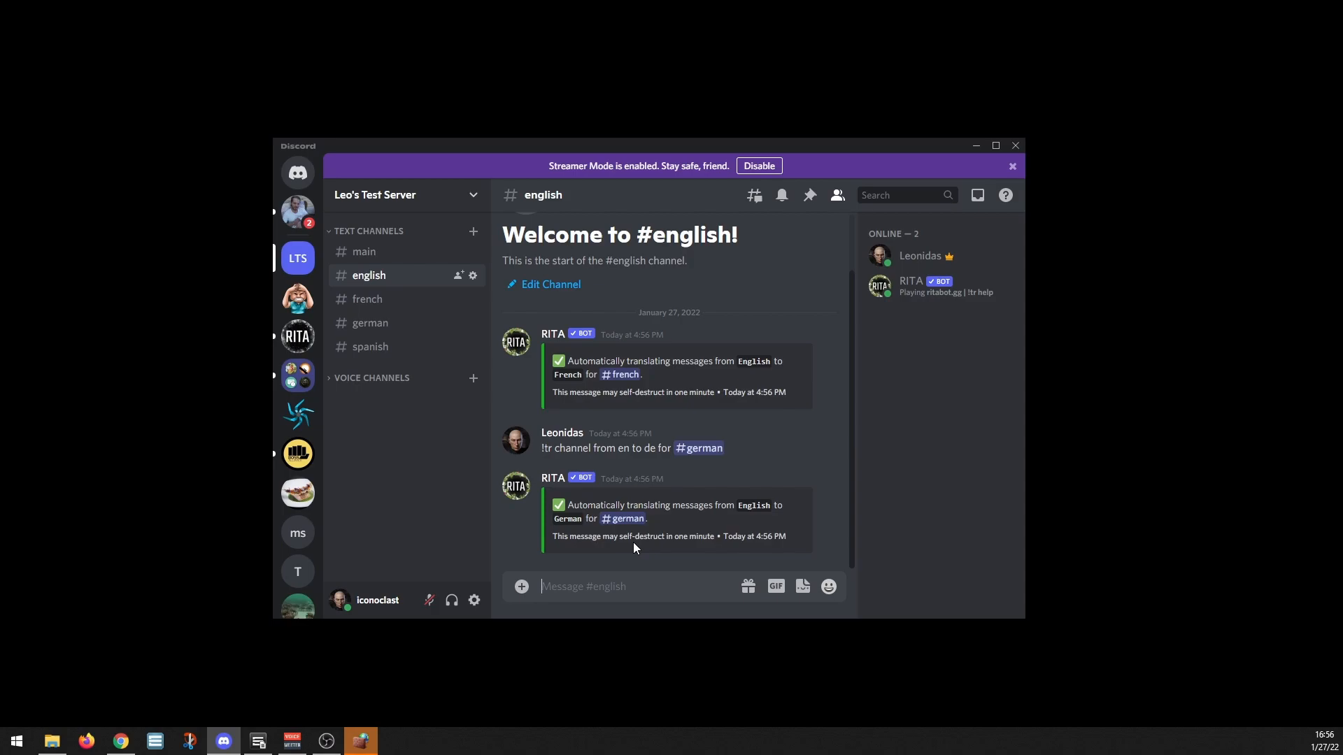
# Set up English-to-Spanish translation from the english channel by sending "!tr channel from en to es for #spanish".
pyautogui.write('!tr channel from en to es for #sp')
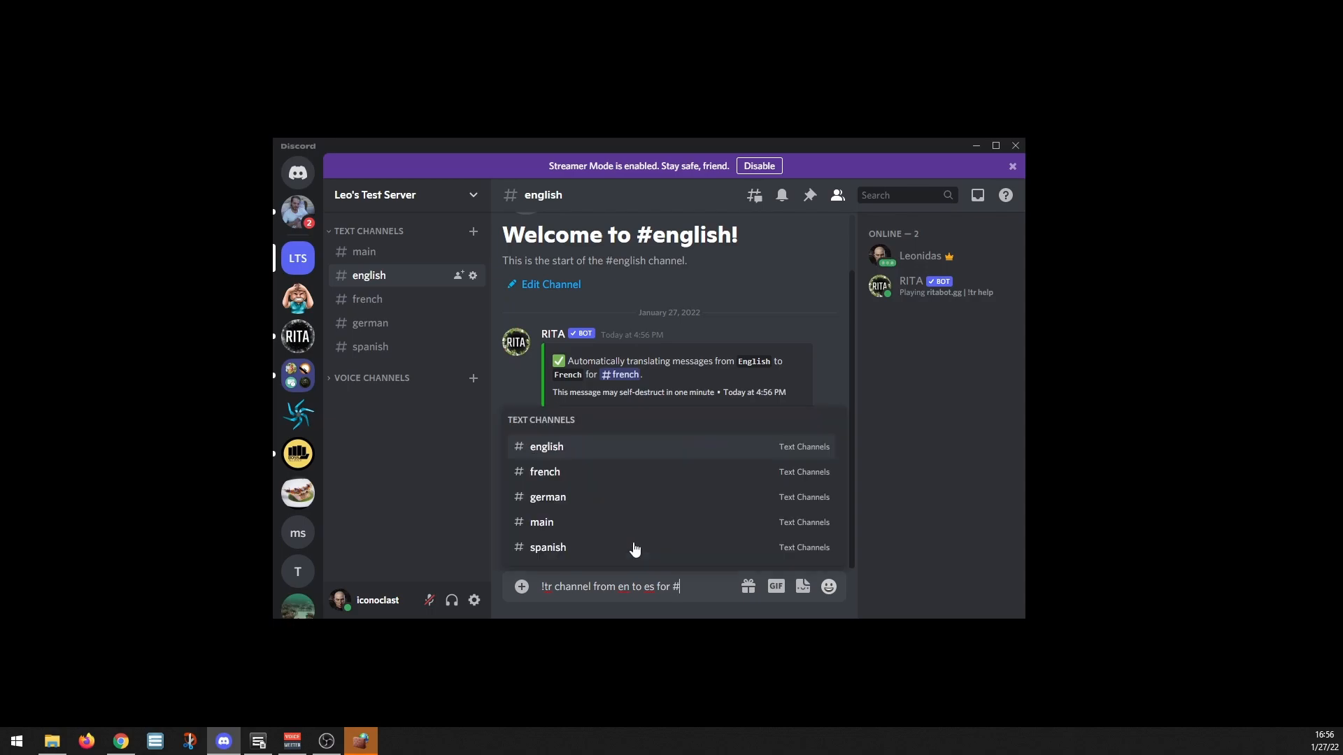
pyautogui.press('Tab')
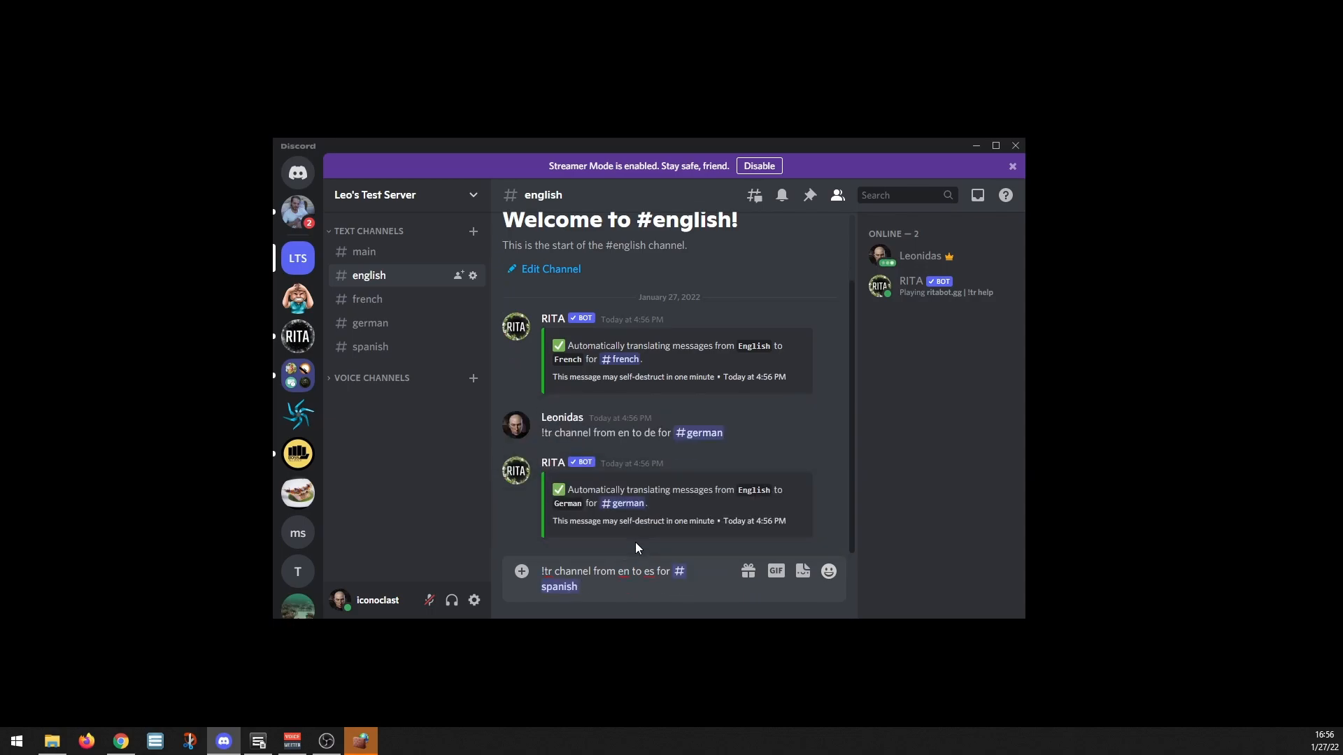
pyautogui.press('Return')
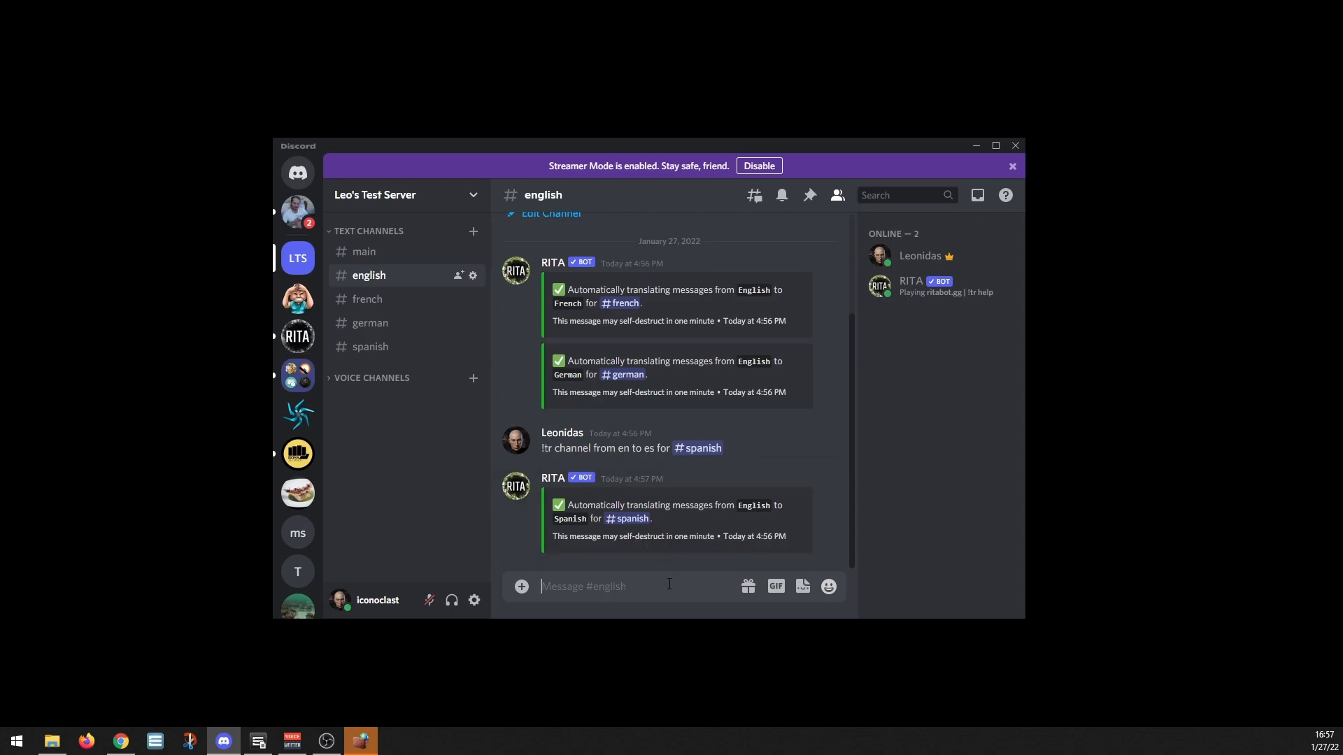
# In the french channel, set up French-to-English translation by sending "!tr channel from fr to en for #english".
pyautogui.click(392, 300)
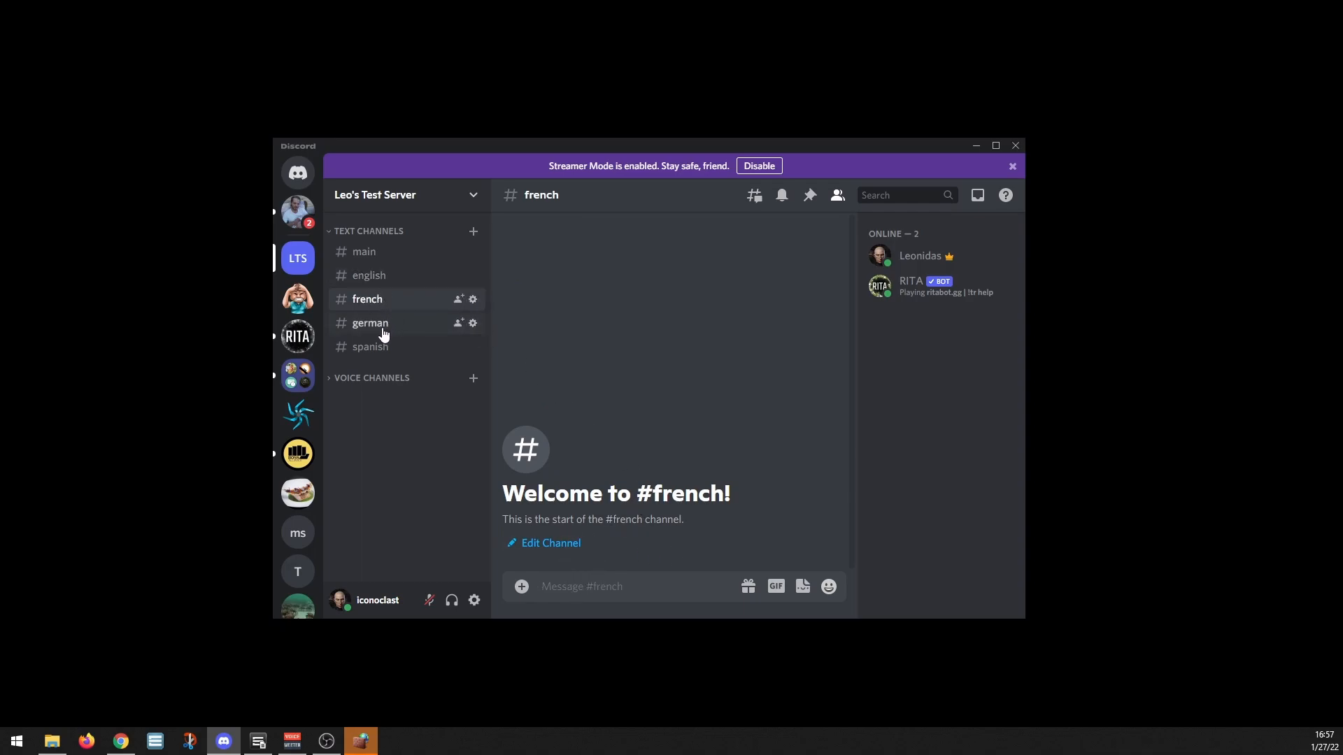
pyautogui.write('!tr')
pyautogui.write('c')
pyautogui.write('hannel from fr to en ')
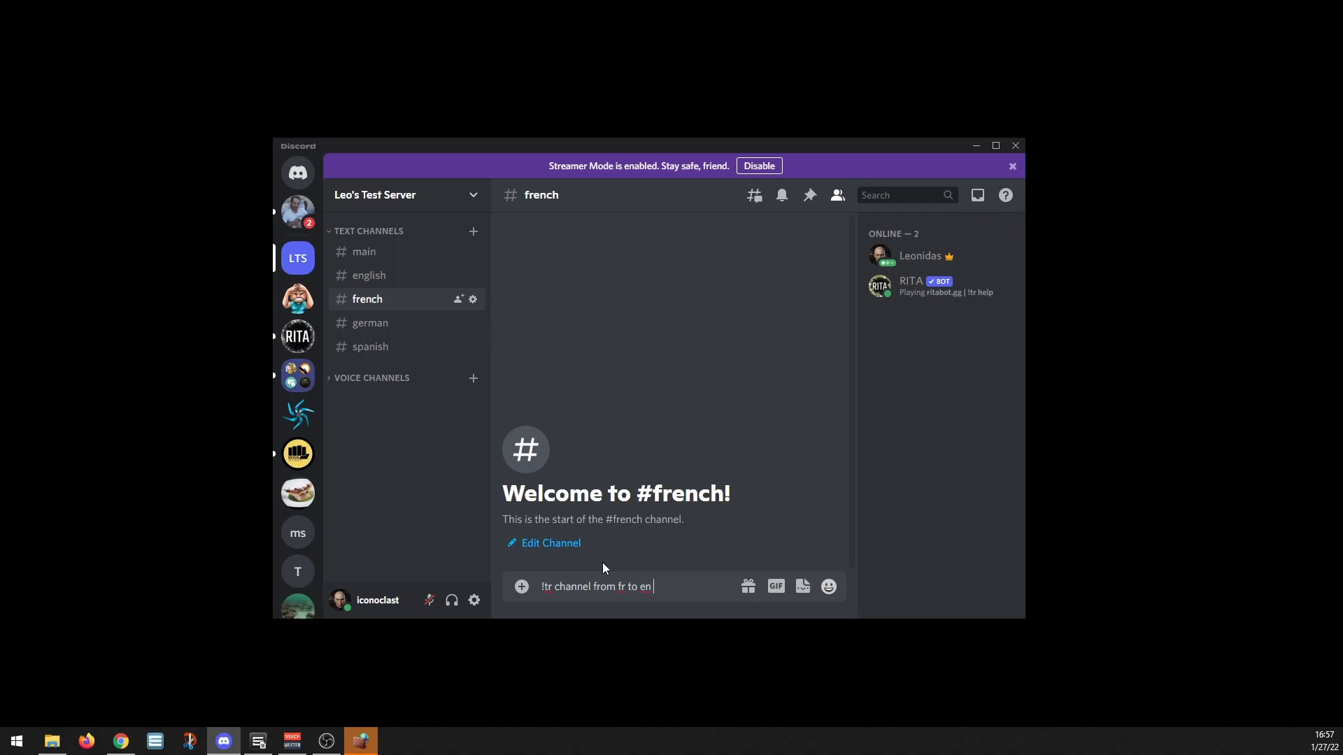
pyautogui.write('#')
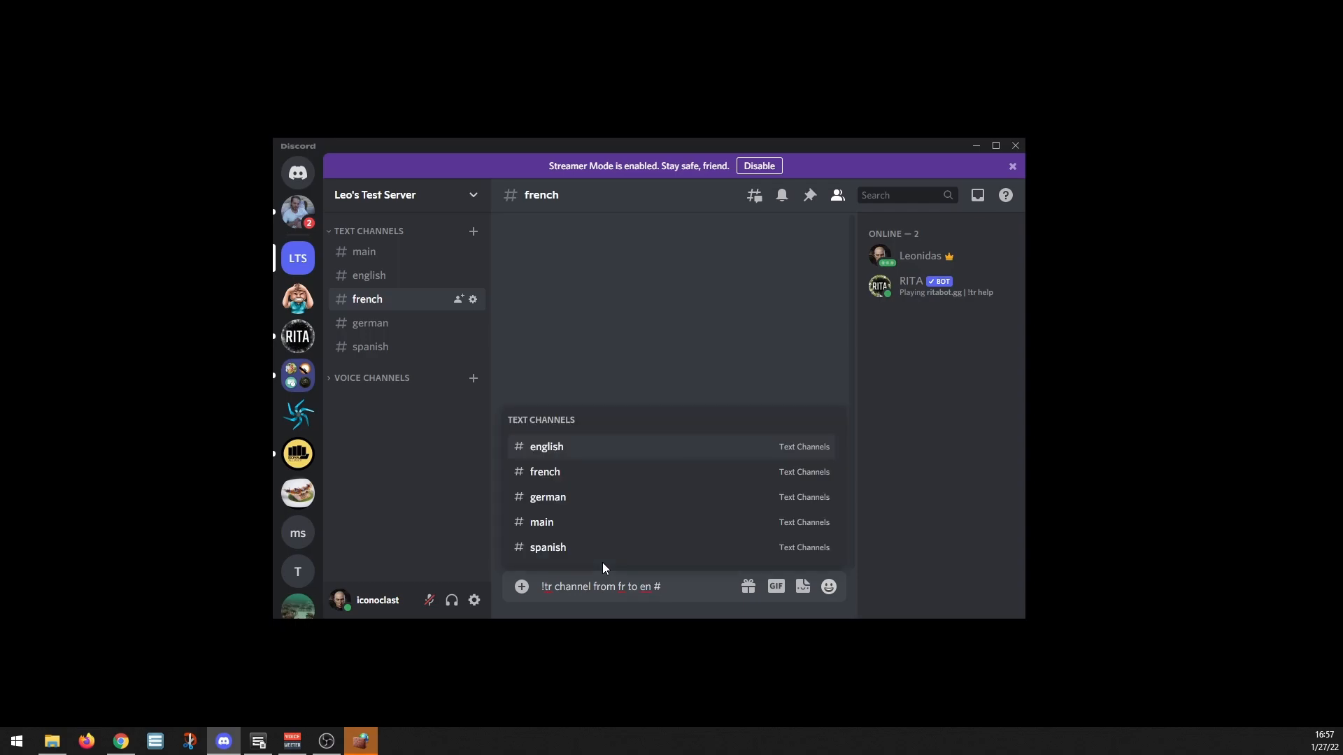
pyautogui.press('BackSpace')
pyautogui.write('for #')
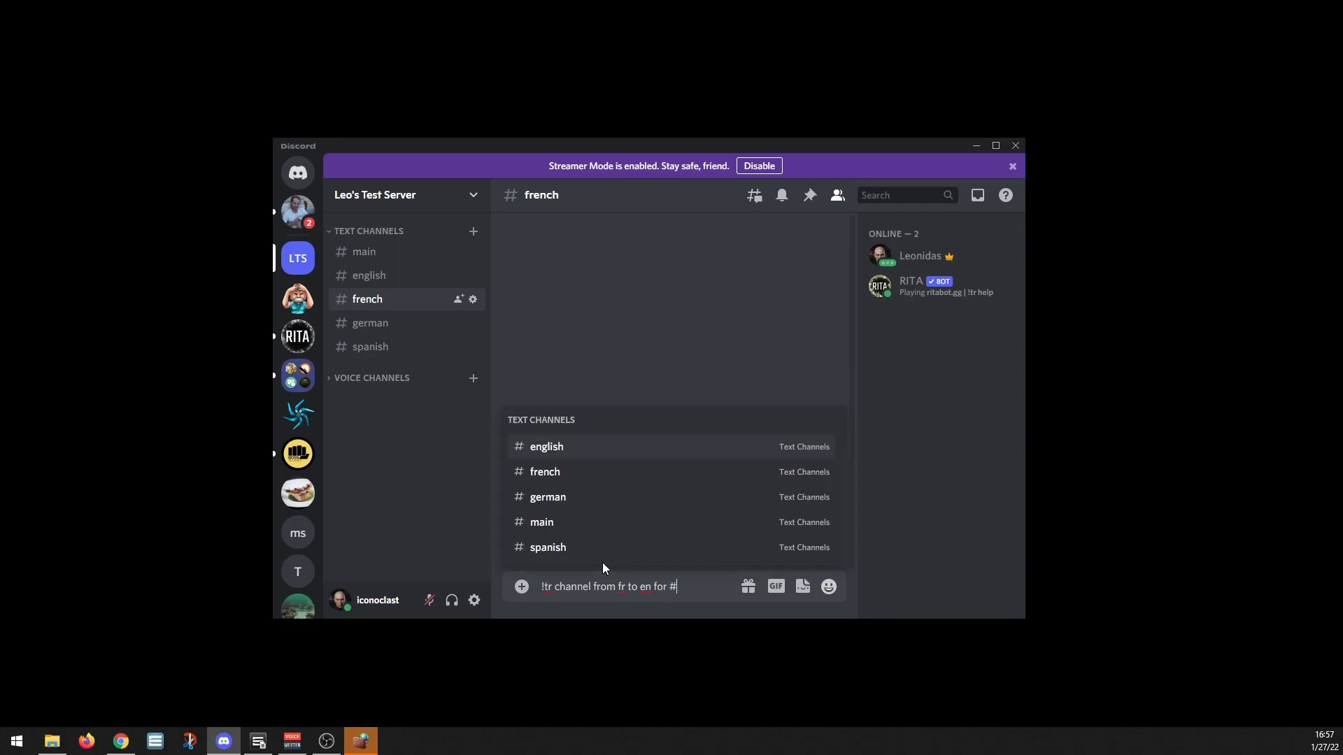
pyautogui.click(606, 447)
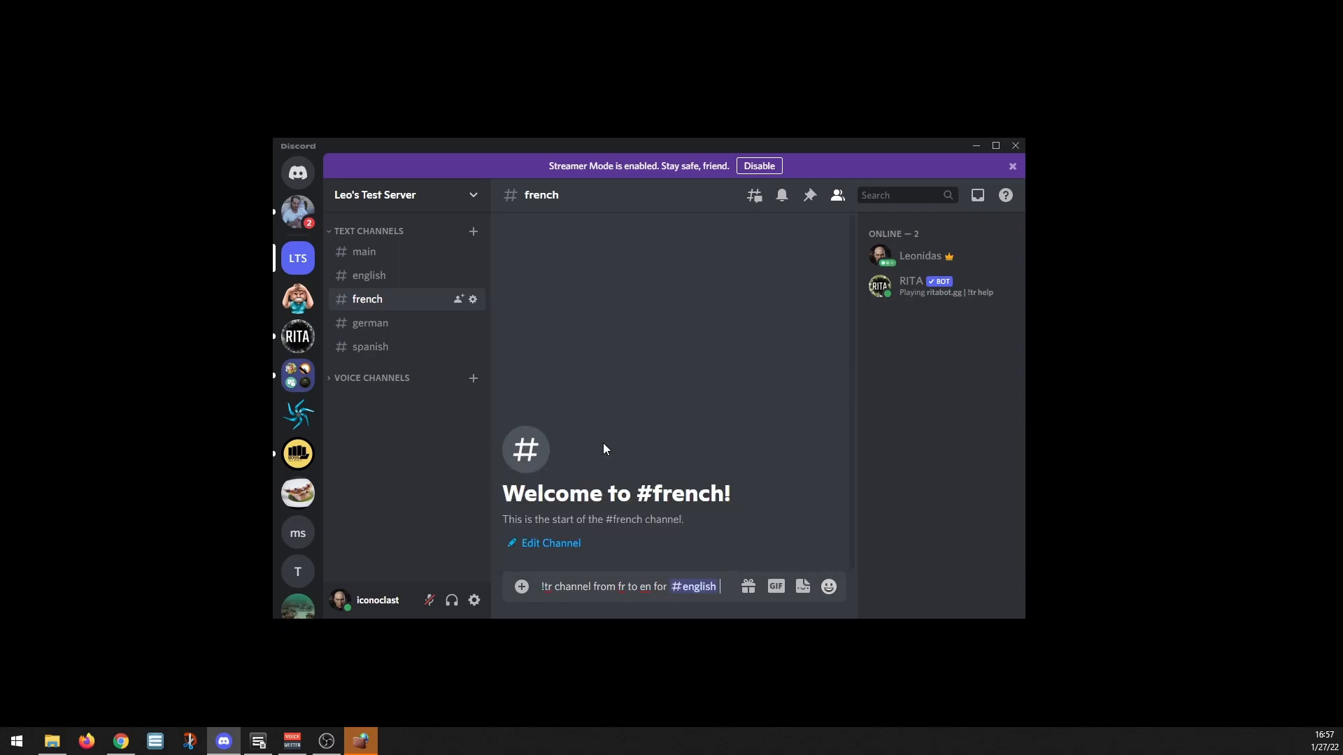
pyautogui.press('Return')
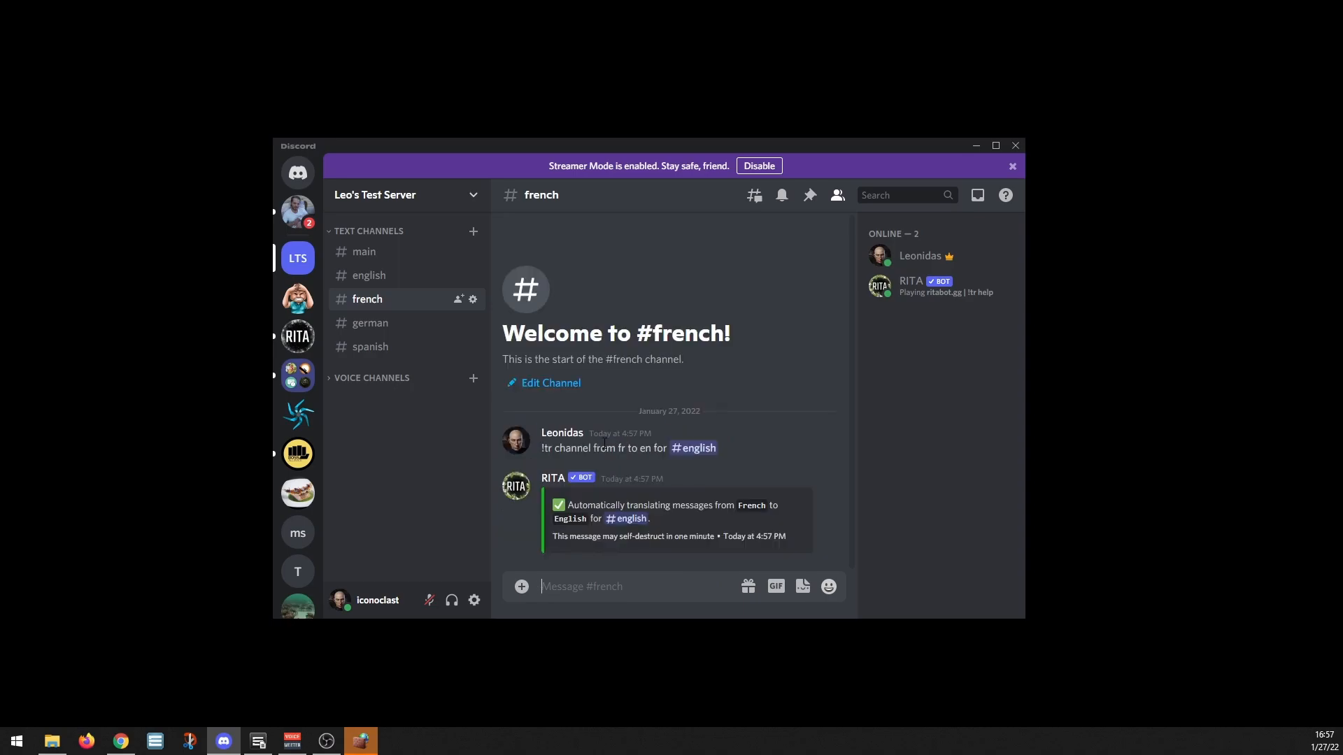
# Set up French-to-German translation from the french channel by sending "!tr channel from fr to de for #german".
pyautogui.write('!tr channel from fr to de for #')
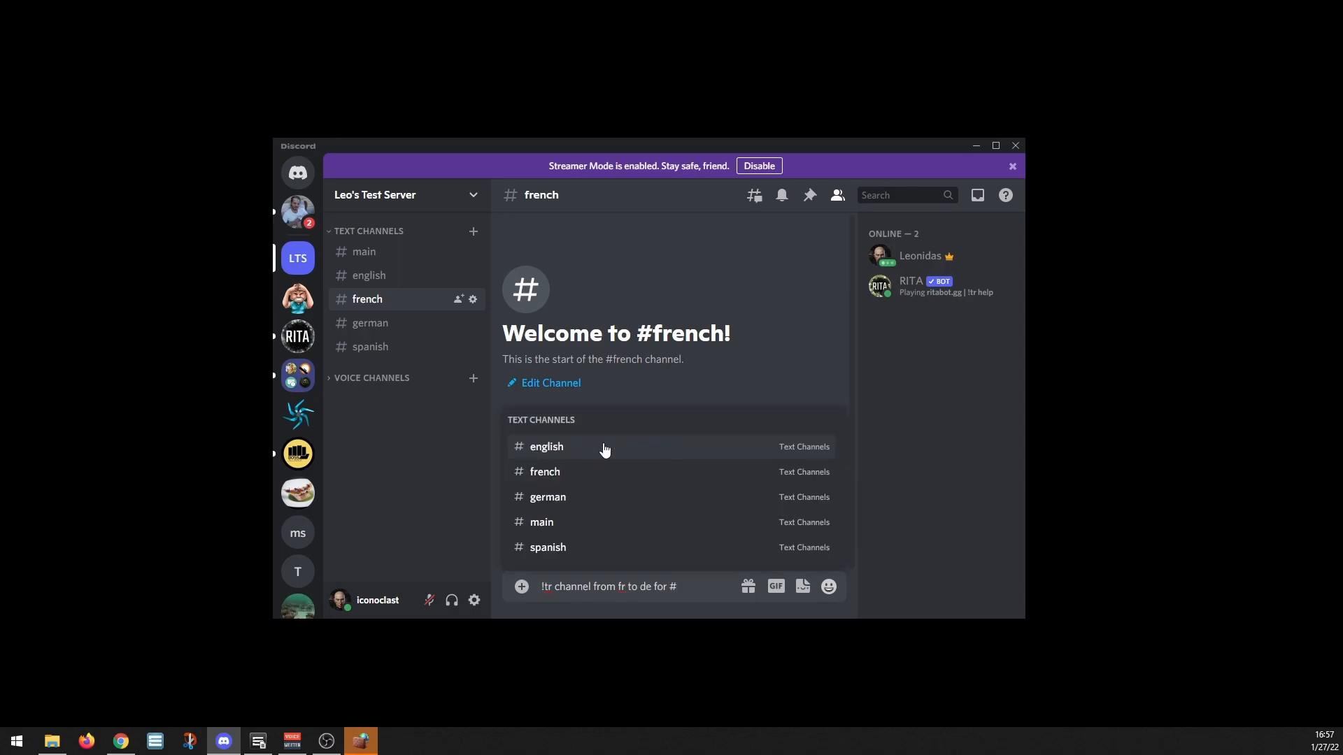
pyautogui.click(597, 496)
pyautogui.press('Return')
# Try to set up French-to-Spanish translation from the french channel by sending "!tr channel from efr to es for #spanish".
pyautogui.write('!')
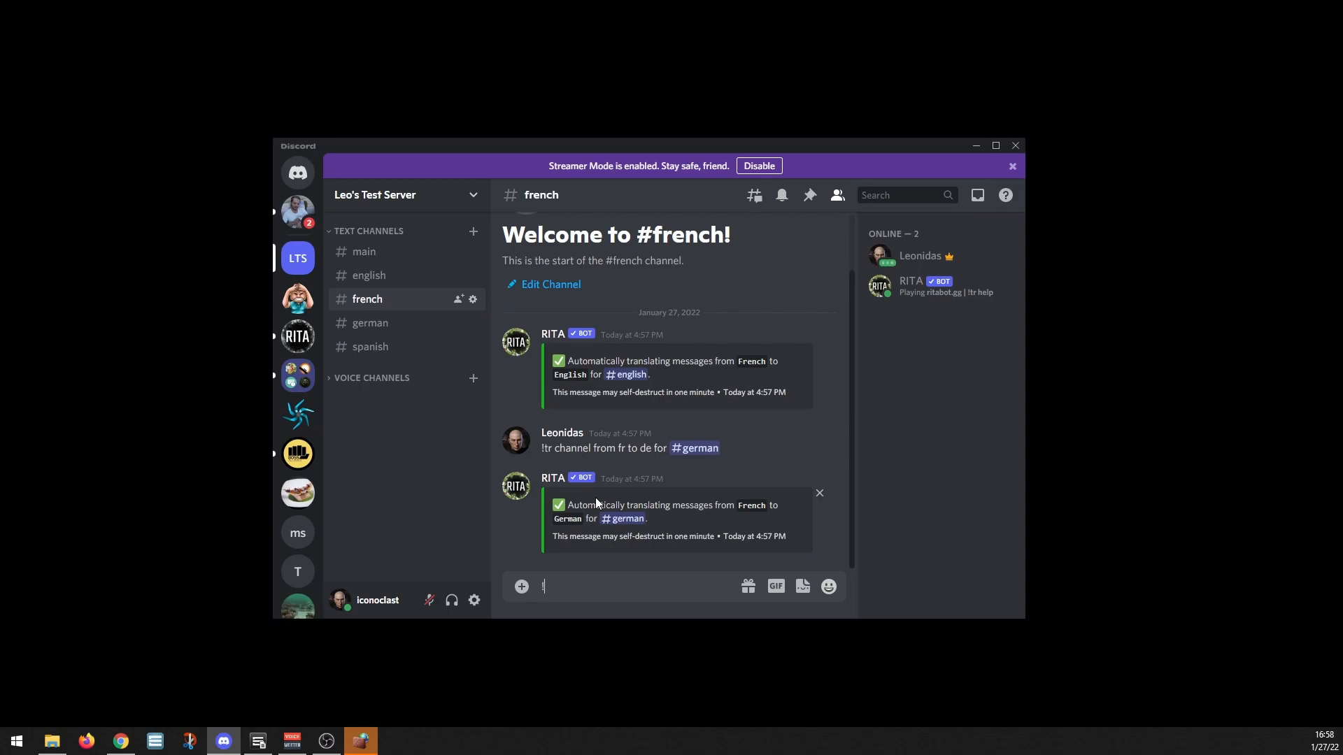
pyautogui.write('tr channel from en to es for')
pyautogui.doubleClick(623, 586)
pyautogui.write('efr')
pyautogui.click(701, 579)
pyautogui.write('#span')
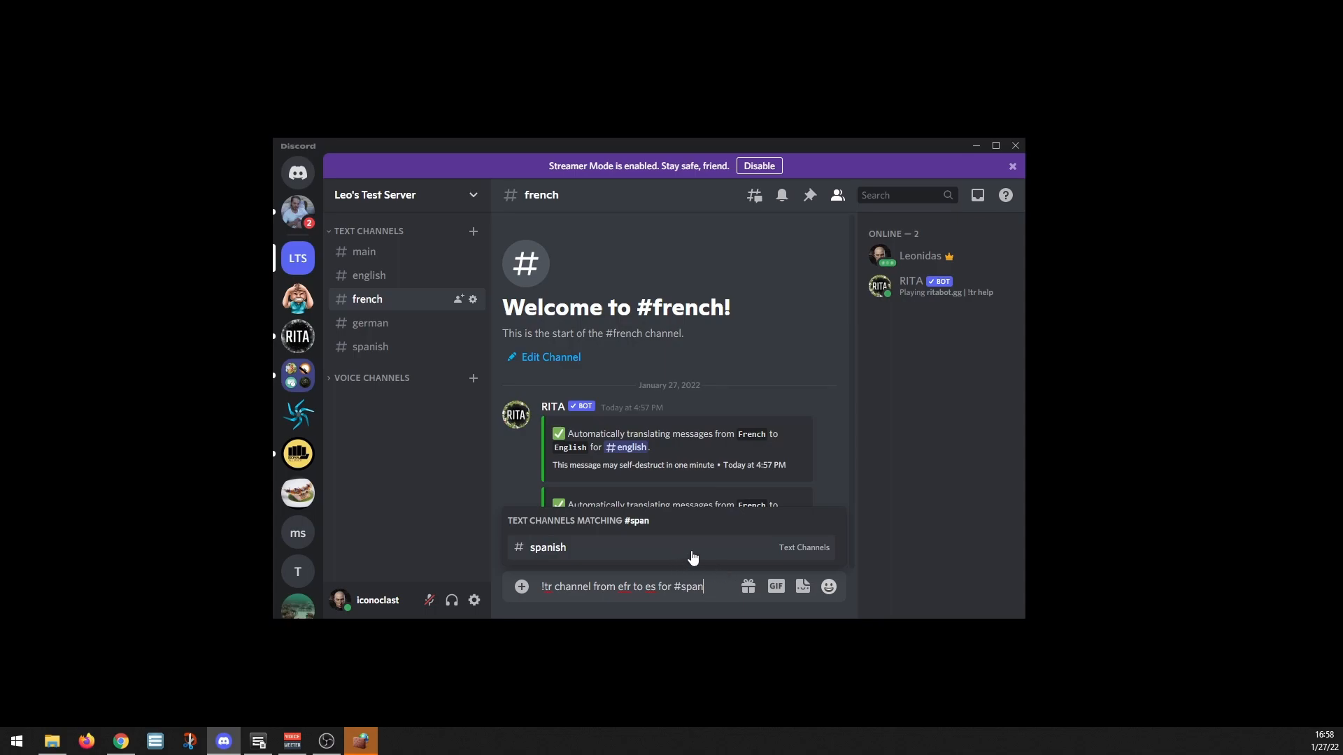
pyautogui.click(692, 553)
pyautogui.press('Return')
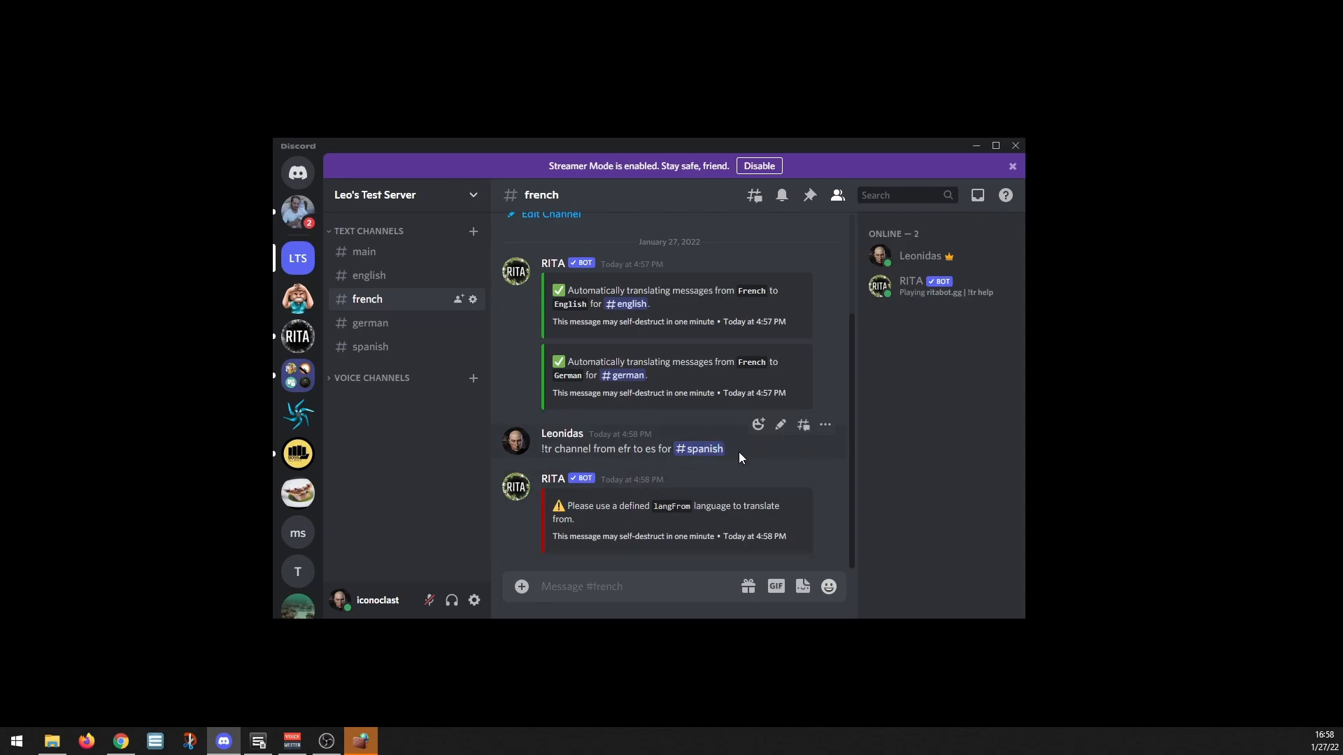
# Copy the failed French-to-Spanish command, correct "efr" to "fr", and try sending "!tr channel from fr to es for spanish" in the french channel.
pyautogui.moveTo(740, 451); pyautogui.dragTo(560, 449)
pyautogui.hotkey('ctrl', 'c')
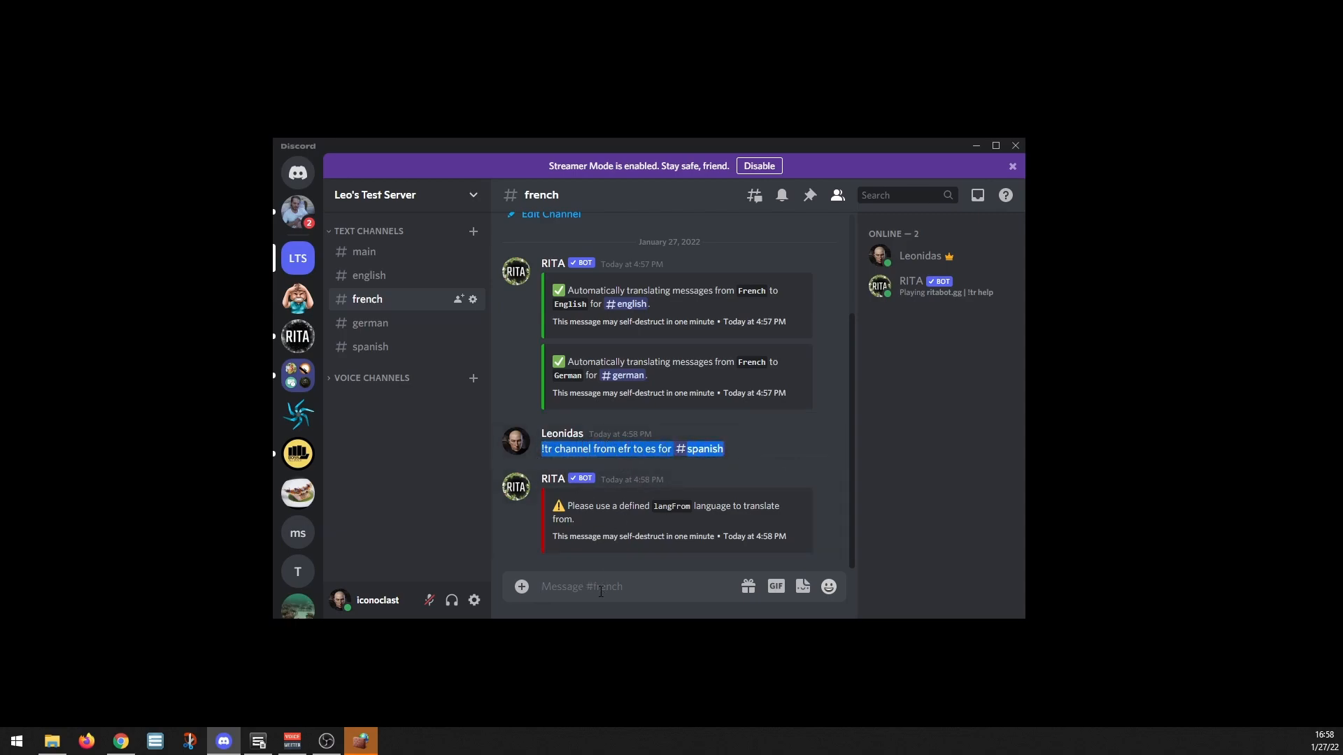
pyautogui.click(609, 591)
pyautogui.hotkey('ctrl', 'v')
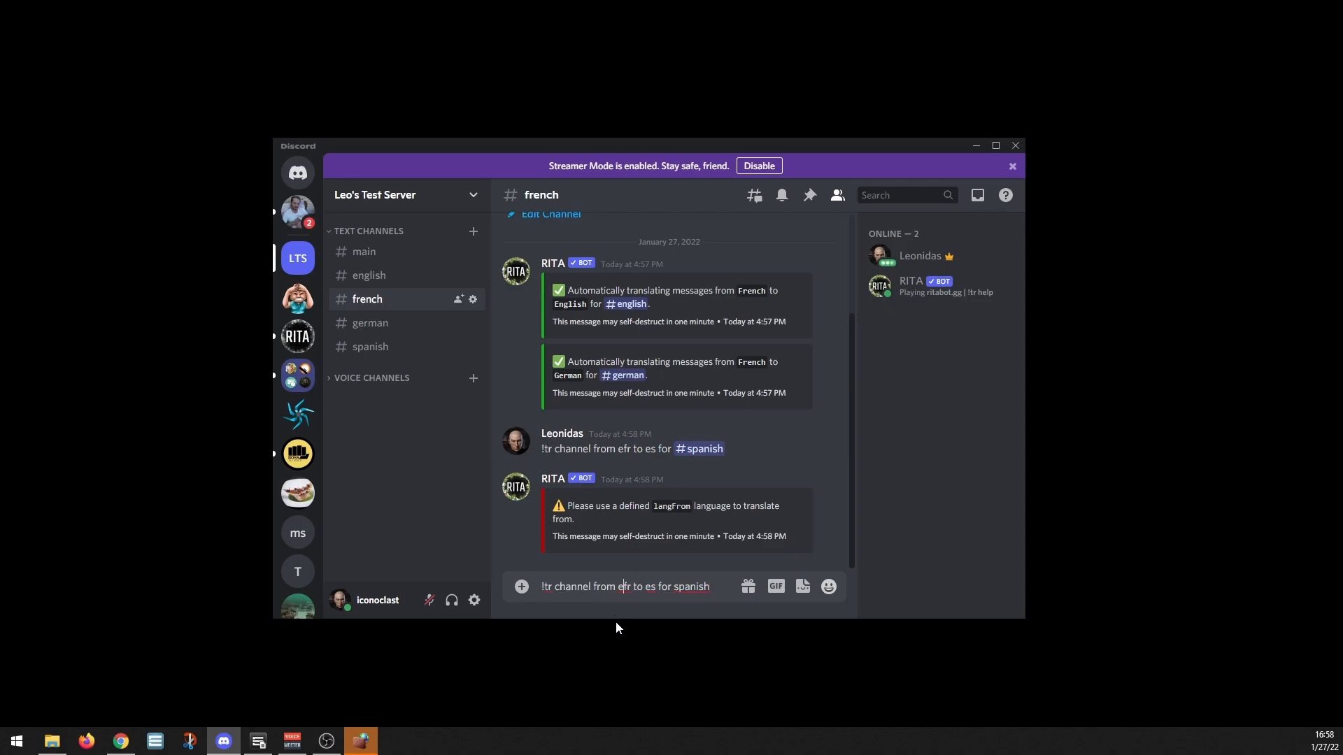
pyautogui.press('BackSpace')
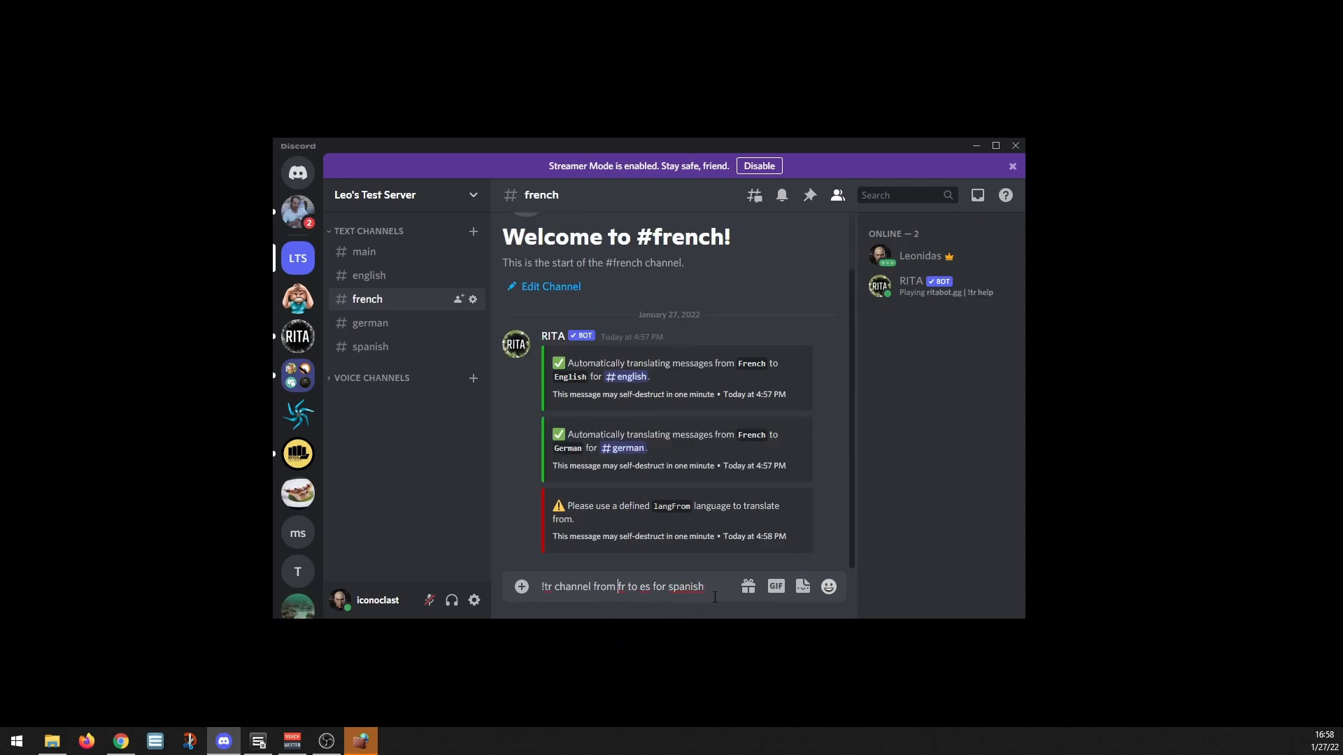
pyautogui.press('Return')
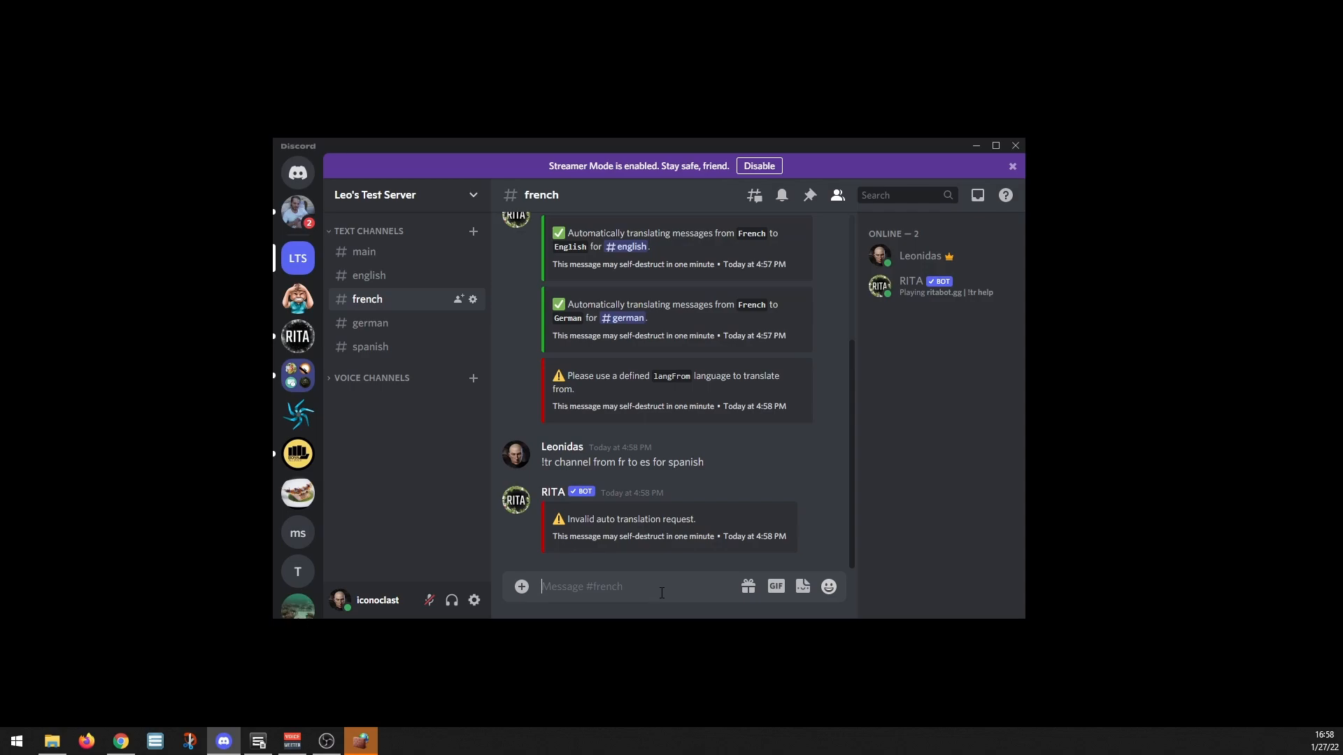
# Set up French-to-Spanish translation from the french channel by sending "!tr channel from fr to es for #spanish spanish" with a real channel mention.
pyautogui.hotkey('ctrl', 'v')
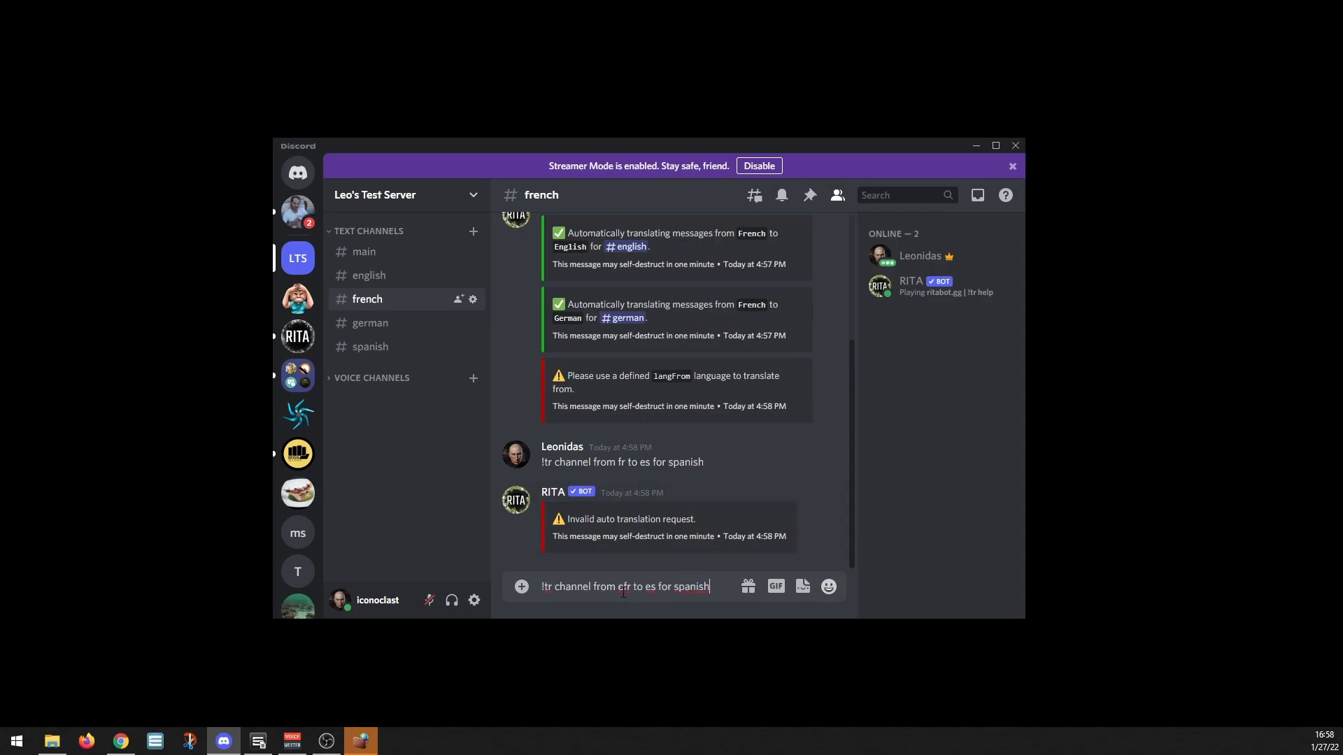
pyautogui.click(623, 586)
pyautogui.press('BackSpace')
pyautogui.write('#')
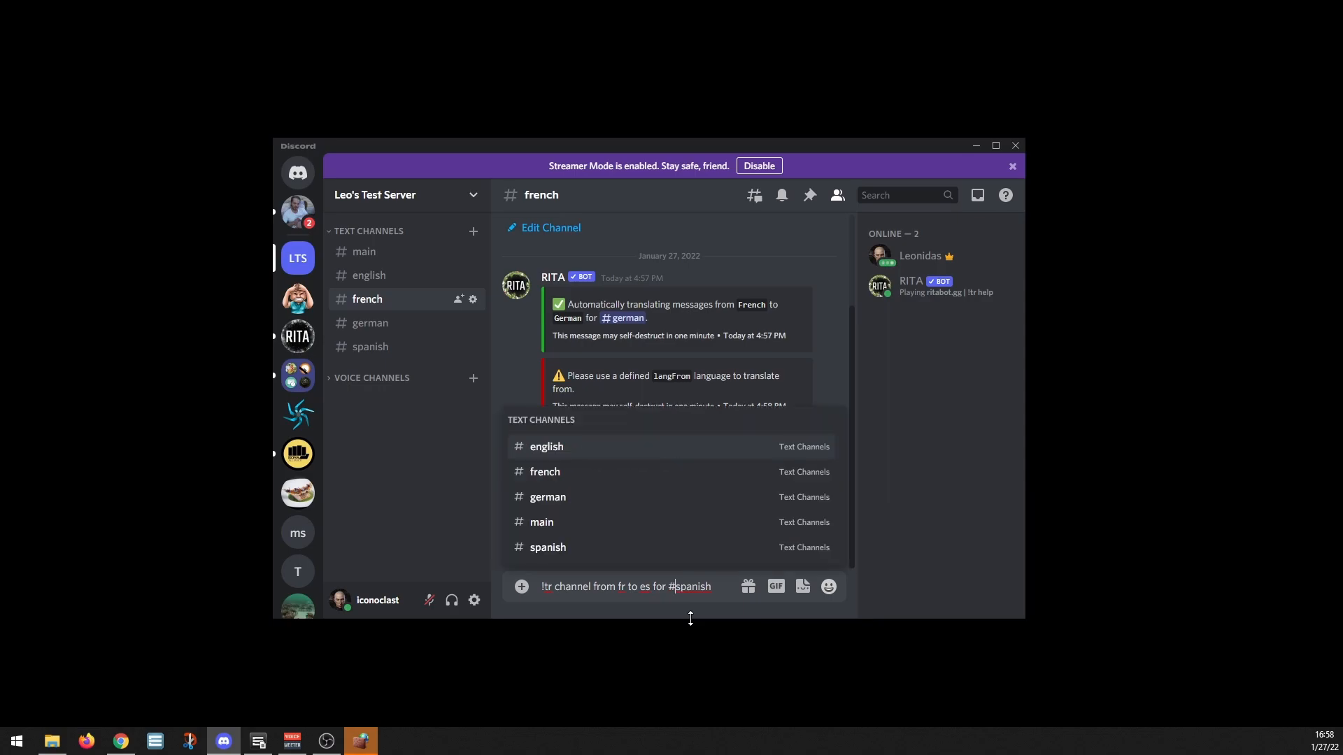
pyautogui.click(684, 547)
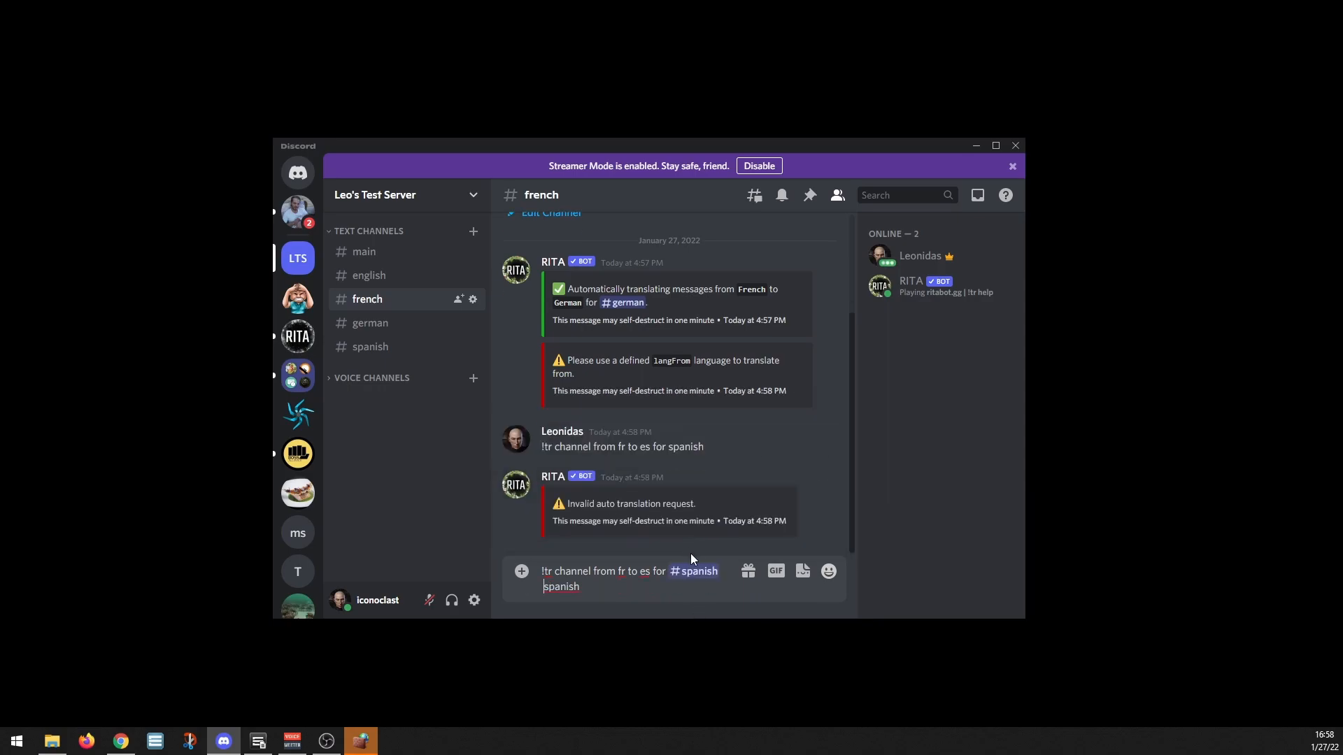
pyautogui.press('Return')
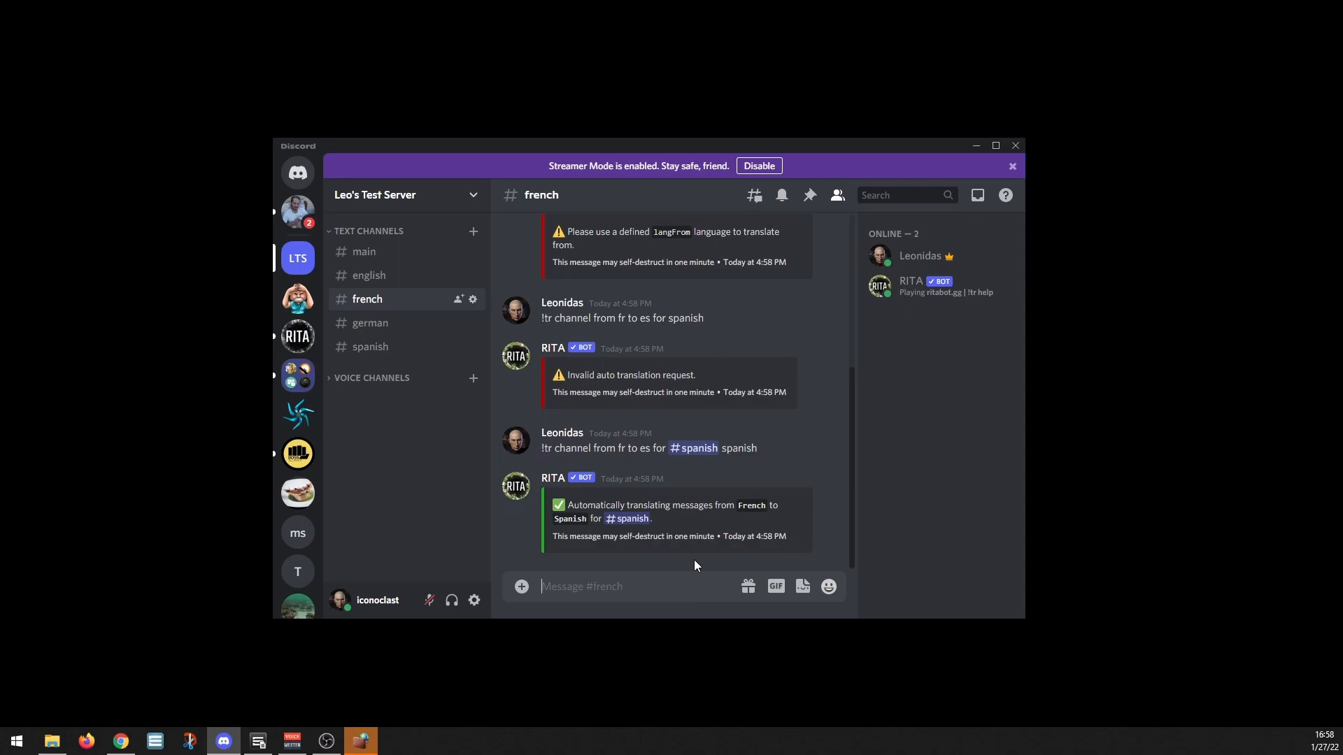
# In the german channel, set up German-to-English translation by sending "!tr channel from de to en for #english".
pyautogui.click(374, 324)
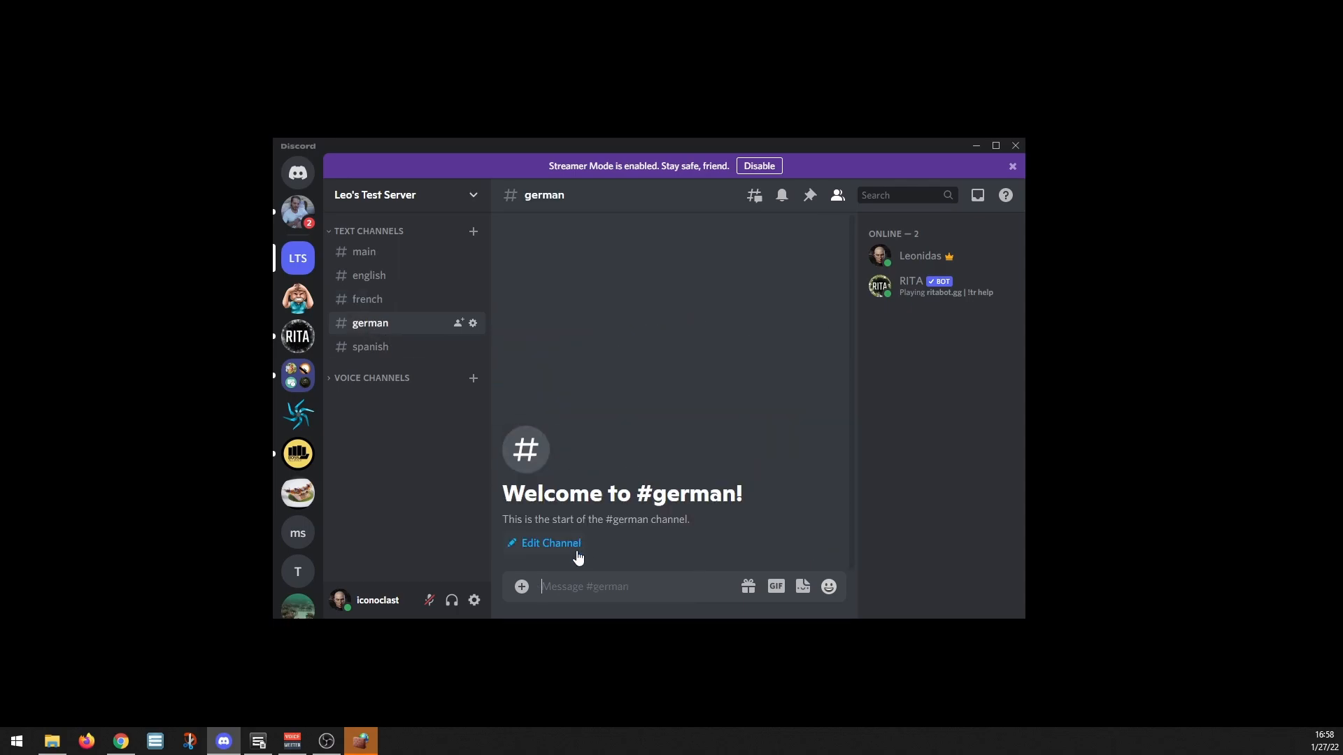
pyautogui.write('!tr channel from de to en for #en')
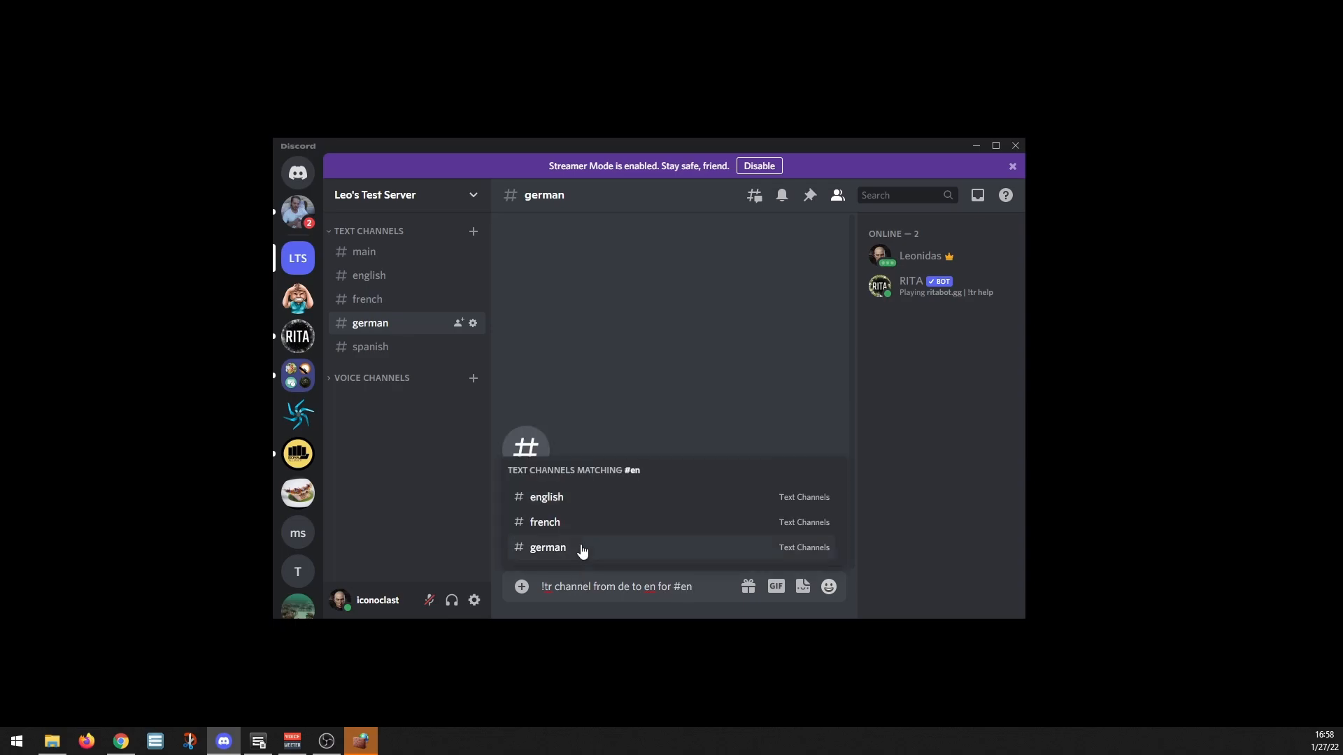
pyautogui.click(571, 499)
pyautogui.press('Return')
# Set up German-to-French translation from the german channel by sending "!tr channel from de to fr for #french".
pyautogui.write('!tr c')
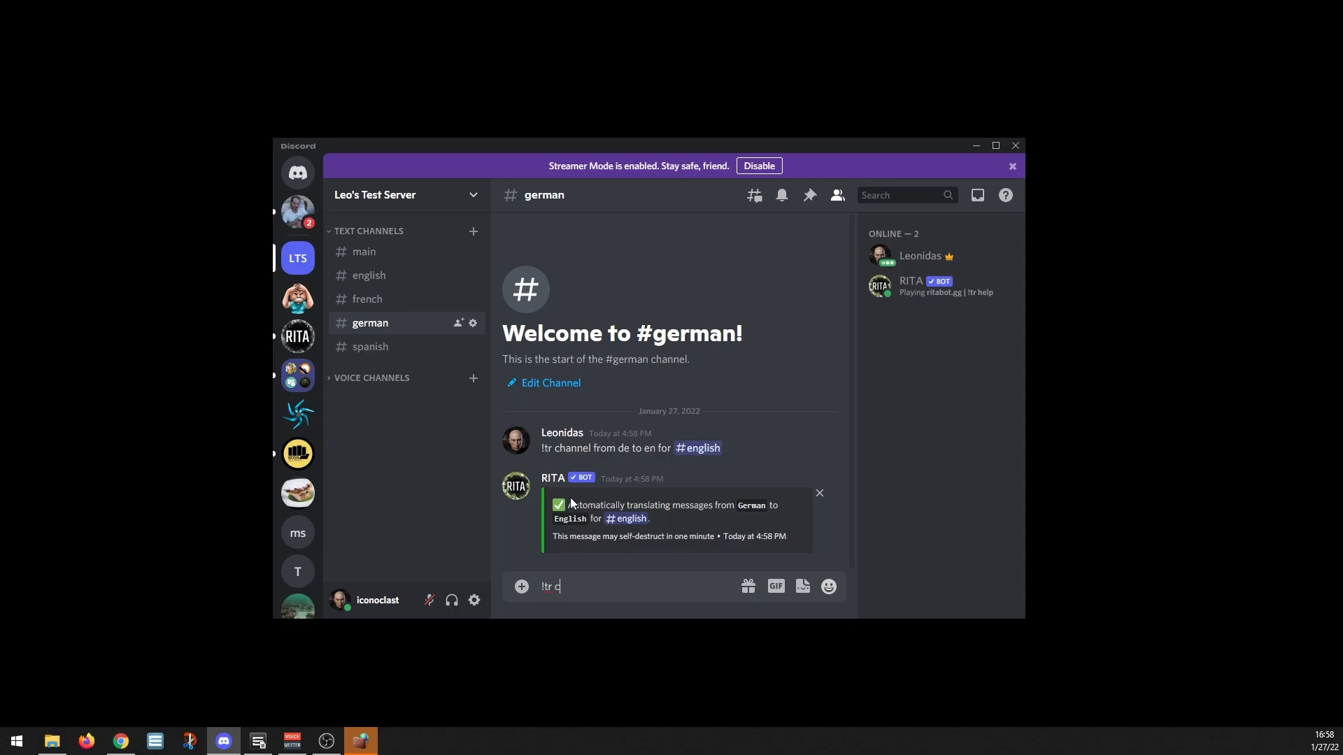
pyautogui.write('hannel from de to fr for #fr')
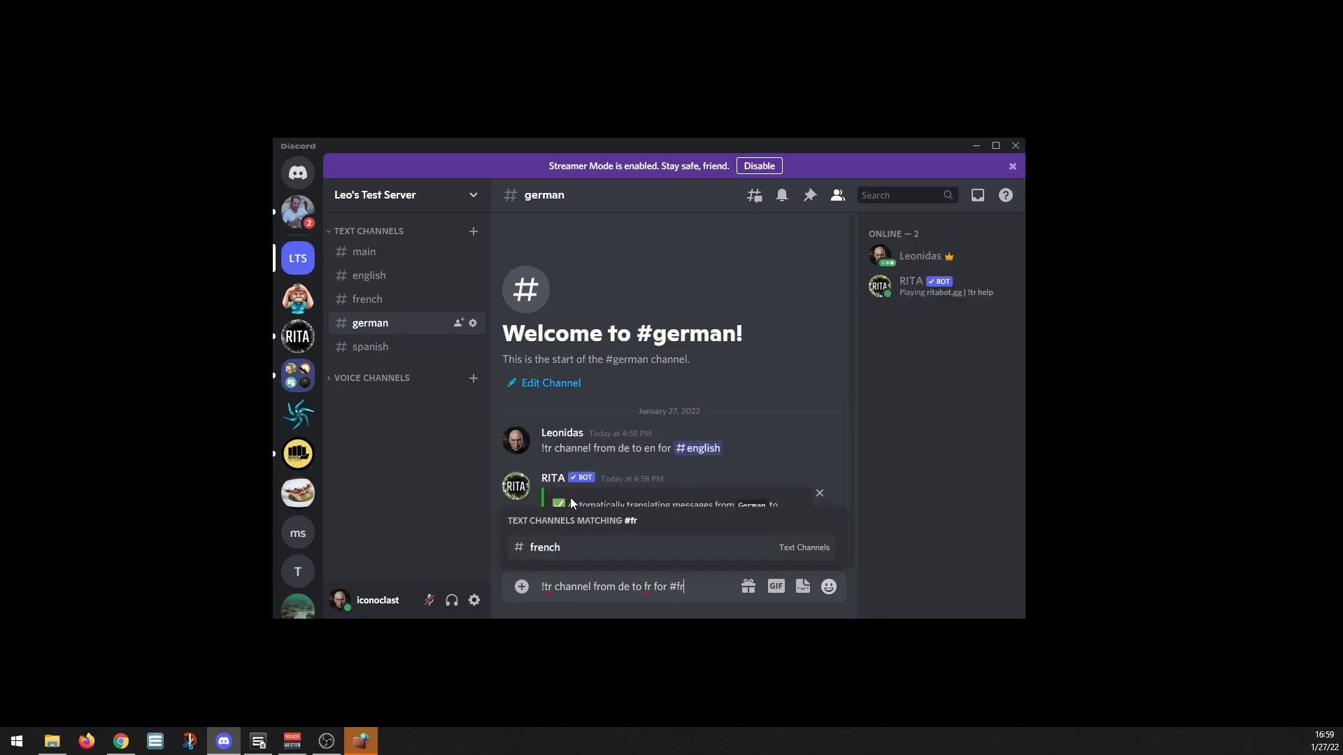
pyautogui.click(568, 548)
pyautogui.press('Return')
# Set up German-to-Spanish translation from the german channel by sending "!tr channel from de to es for #spanish".
pyautogui.write('!tr channe')
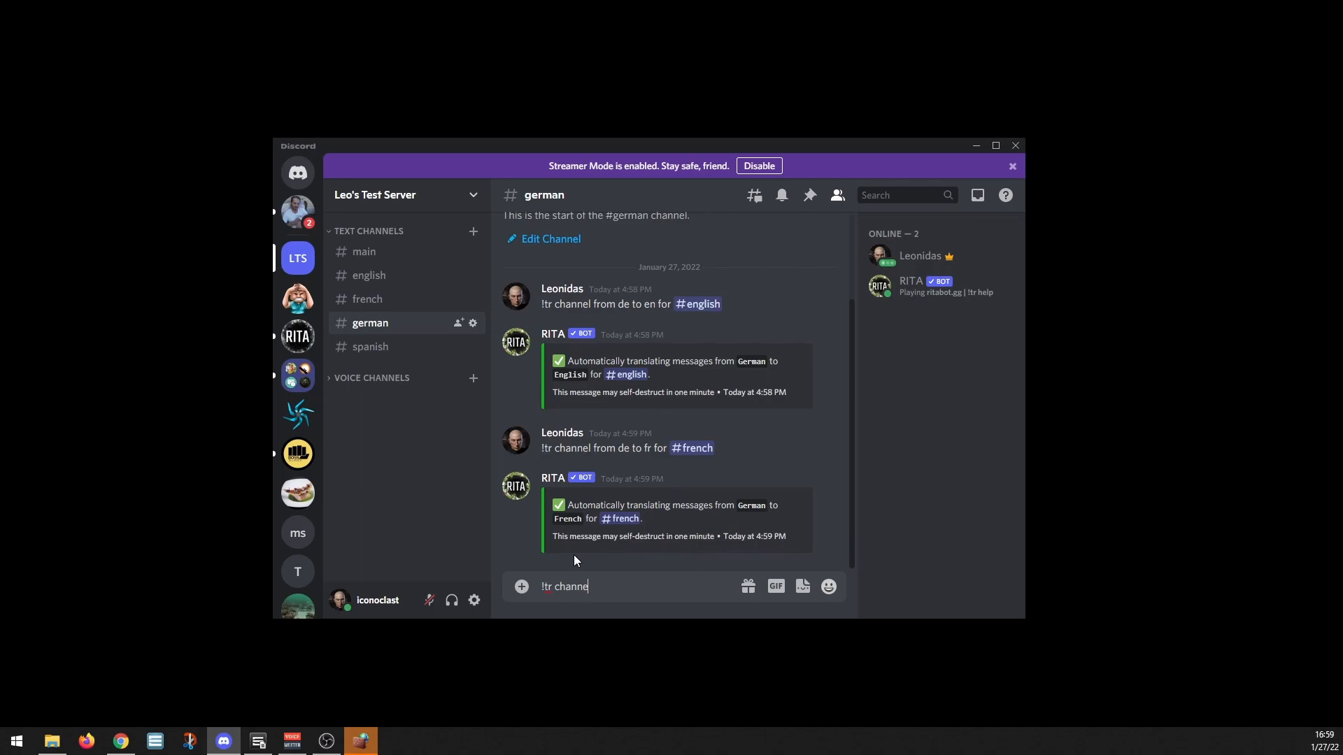
pyautogui.write('l from de to es for @spanis')
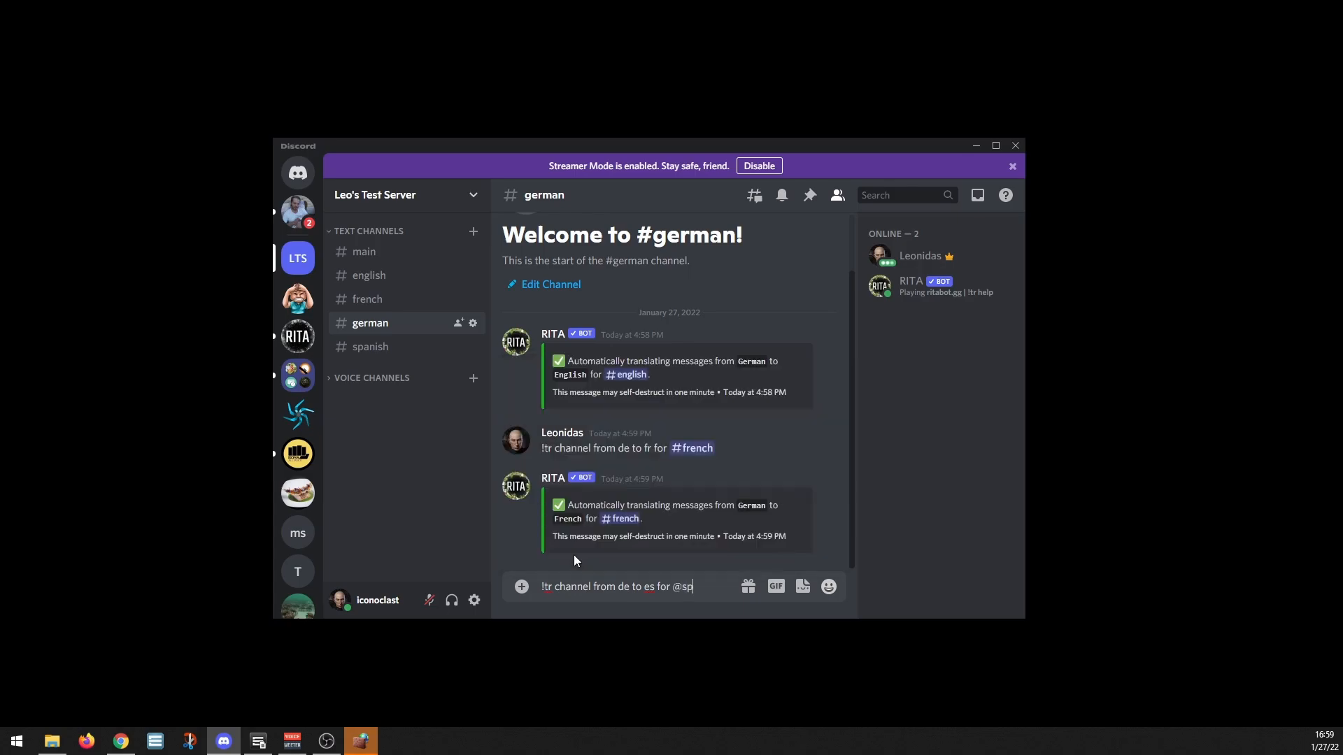
pyautogui.press('BackSpace')
pyautogui.press('BackSpace')
pyautogui.press('BackSpace')
pyautogui.press('BackSpace')
pyautogui.press('BackSpace')
pyautogui.press('BackSpace')
pyautogui.press('BackSpace')
pyautogui.write('#span')
pyautogui.press('Tab')
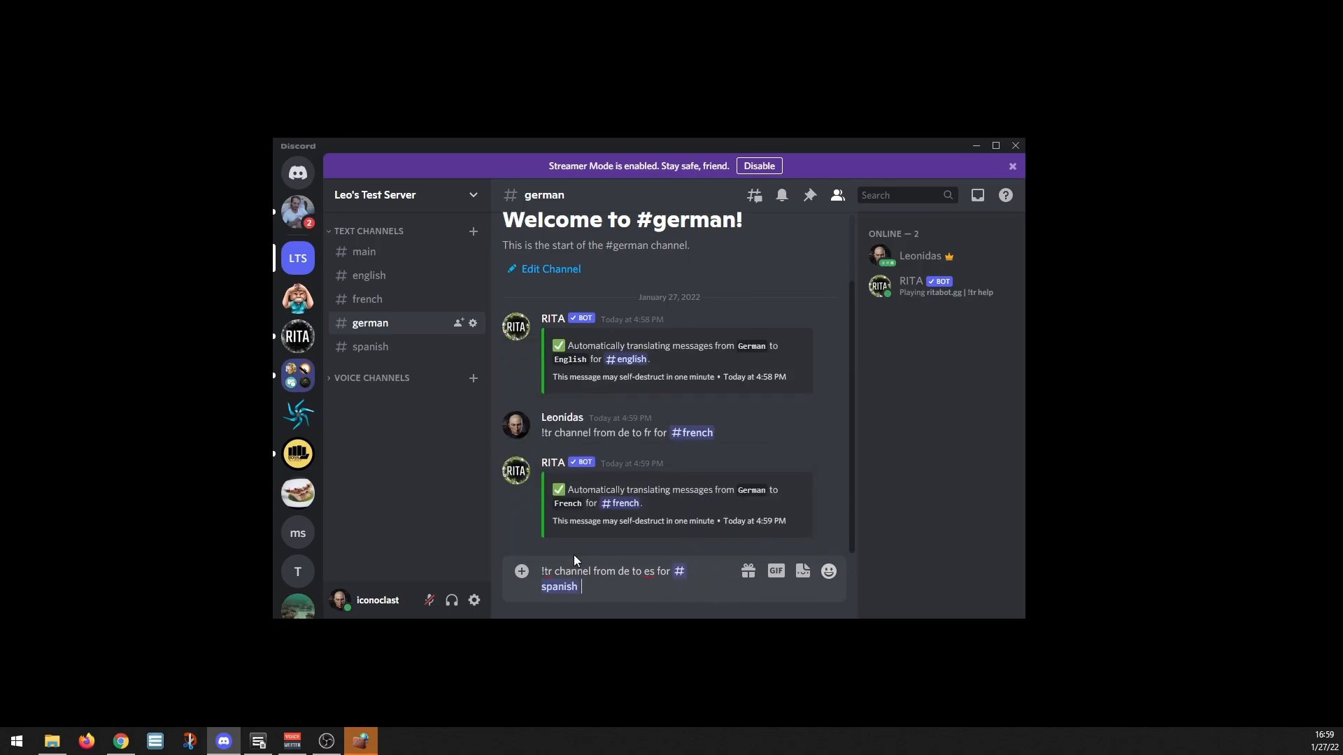
pyautogui.press('Return')
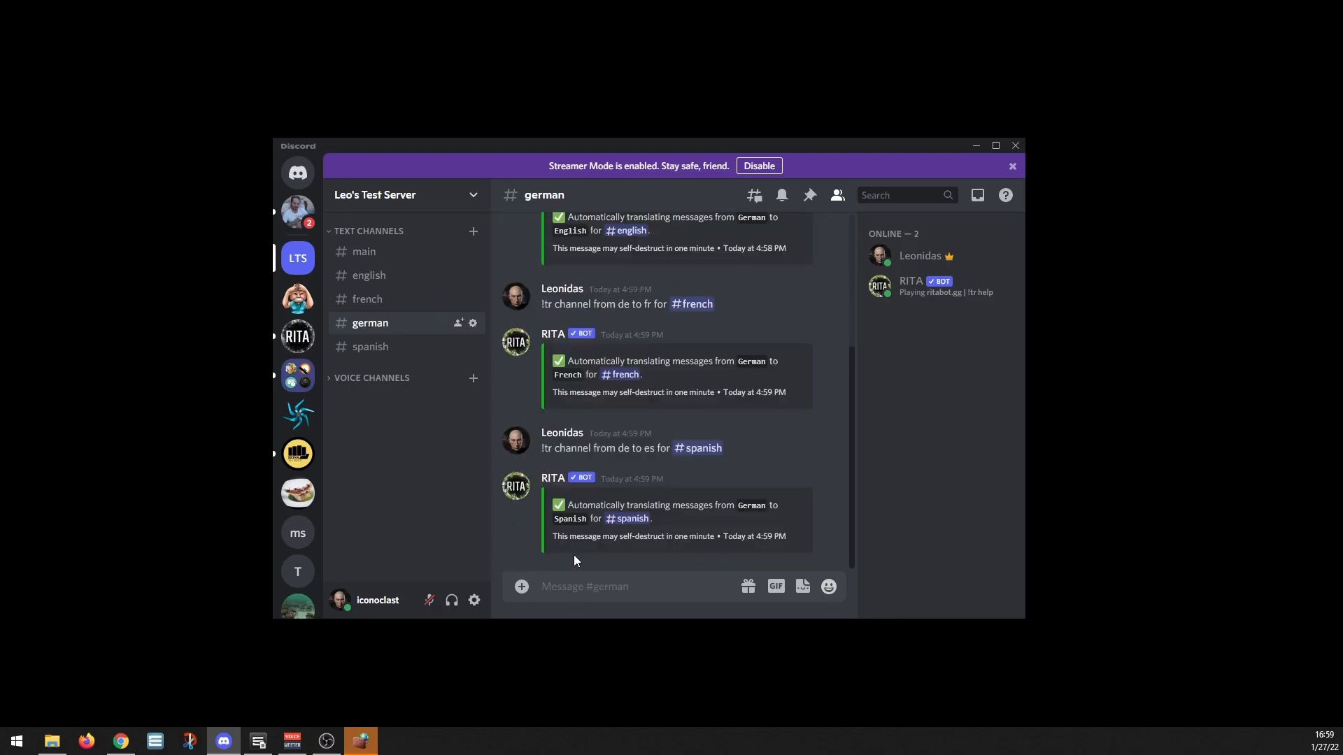
# In the spanish channel, set up Spanish-to-English translation by sending "!tr channel from es to en for #english".
pyautogui.click(413, 346)
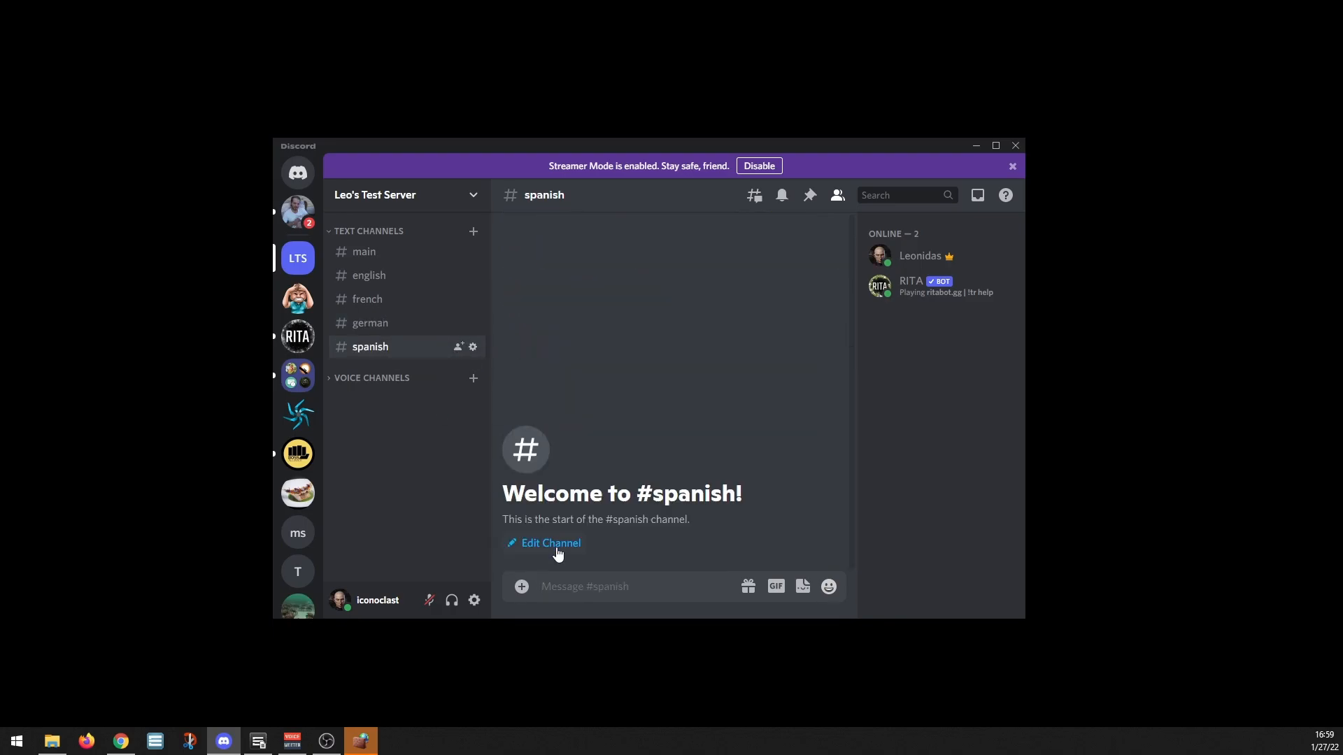
pyautogui.write('!tr channel from es to en for #en')
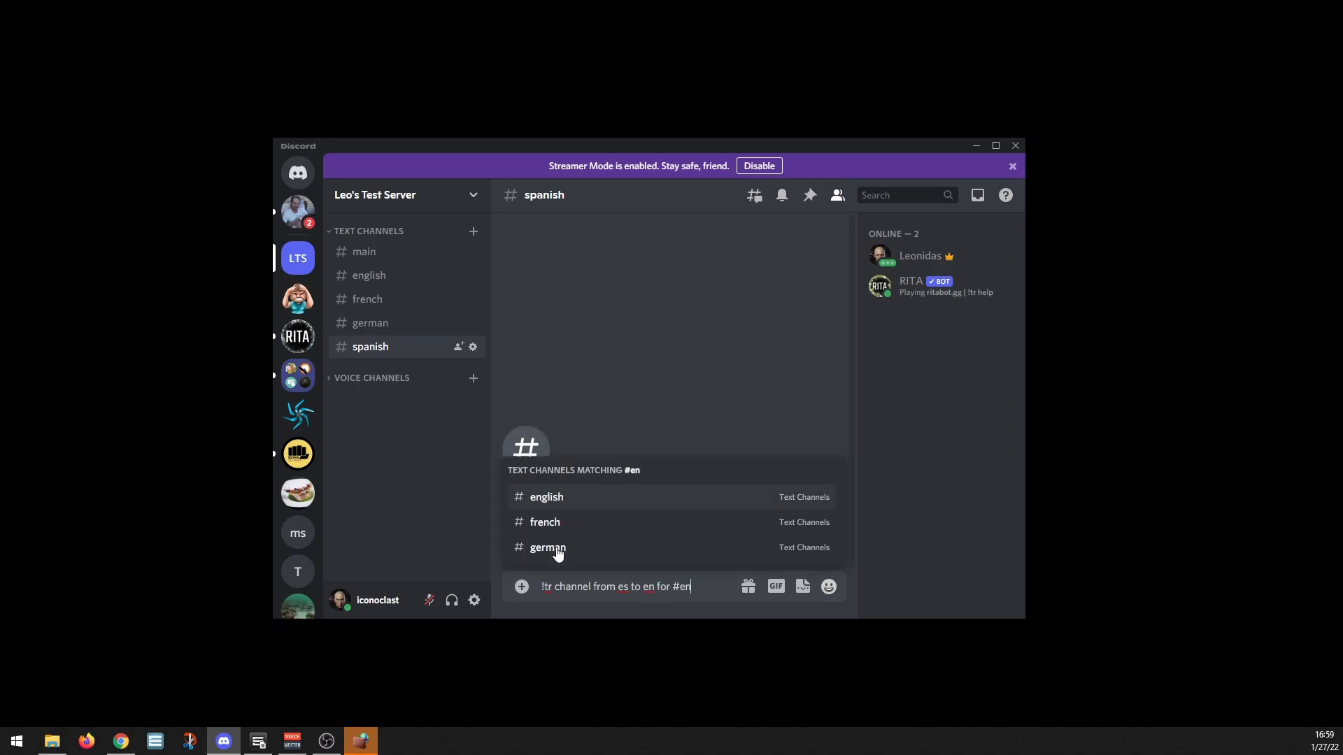
pyautogui.click(565, 496)
pyautogui.press('Return')
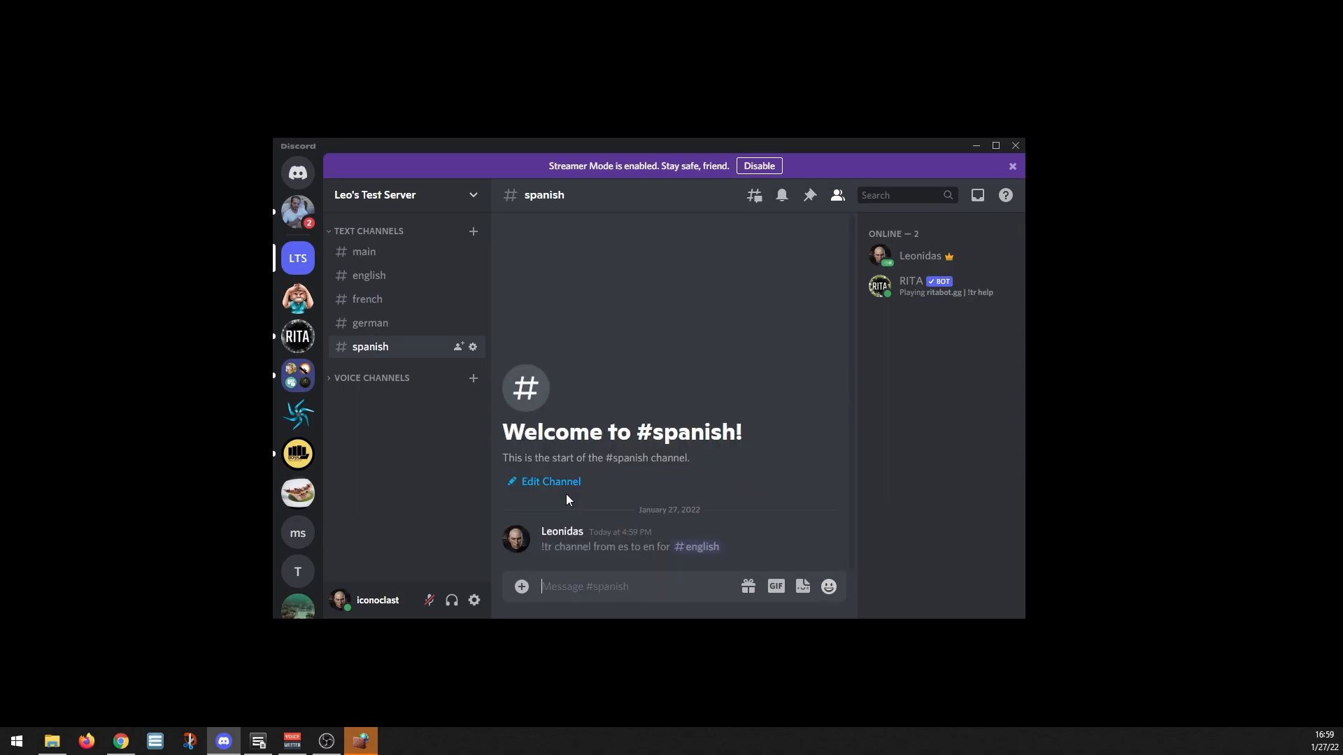
# Set up Spanish-to-French translation from the spanish channel by sending "!tr channel from es to fr for #french".
pyautogui.write('!tr')
pyautogui.press('BackSpace')
pyautogui.press('BackSpace')
pyautogui.write('tr channel ')
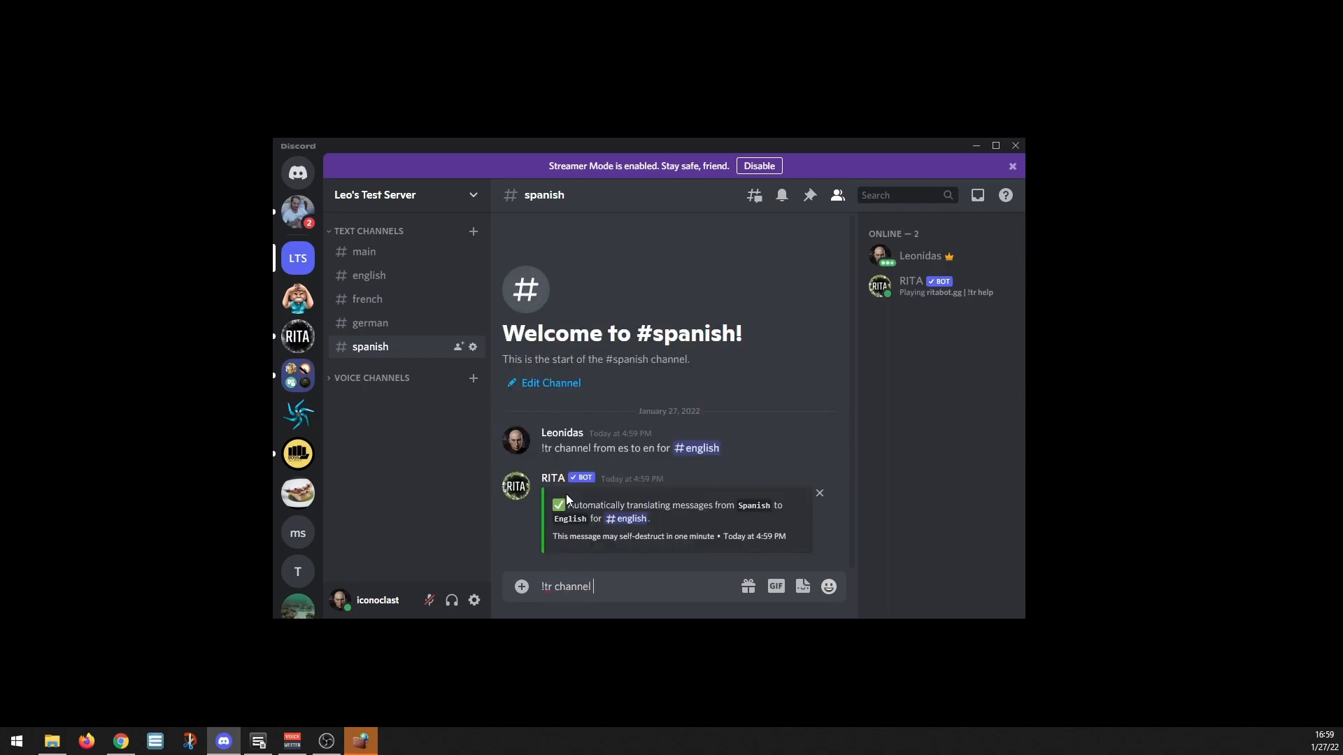
pyautogui.write('from es to fr for #fre')
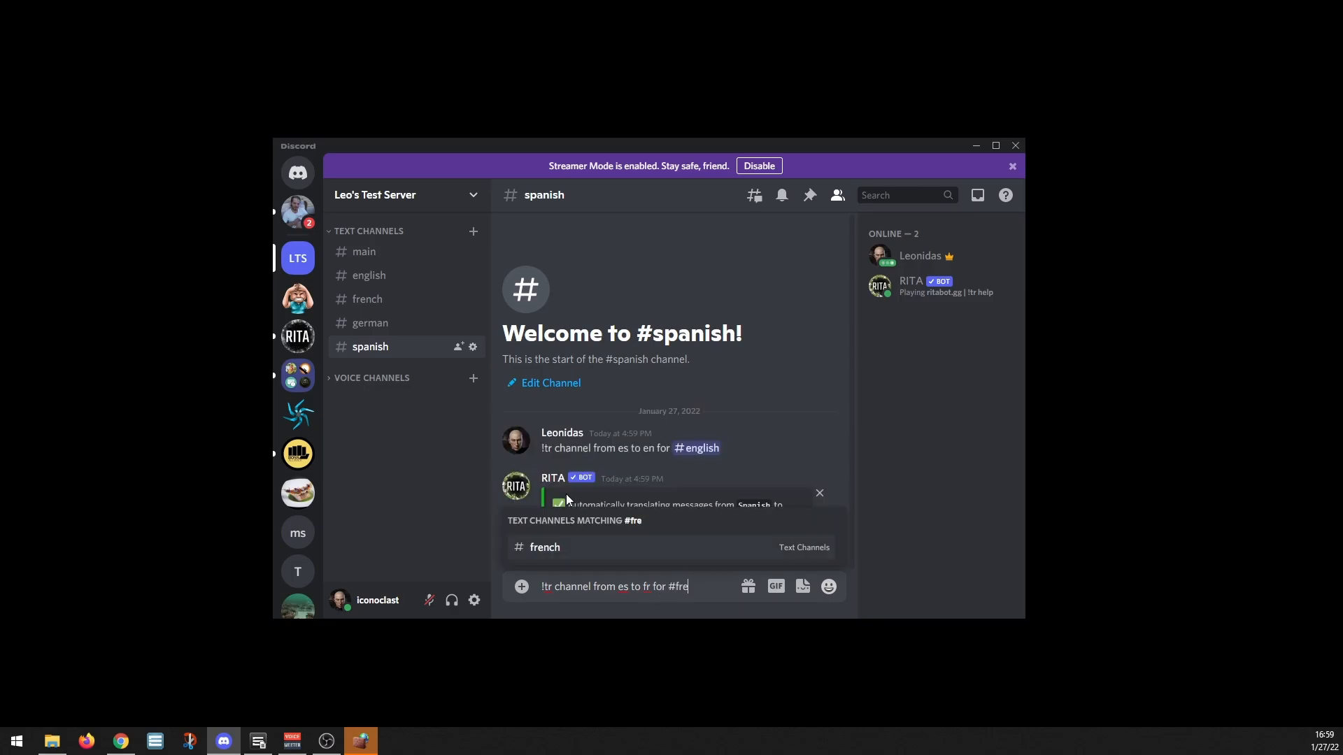
pyautogui.click(547, 549)
pyautogui.press('Return')
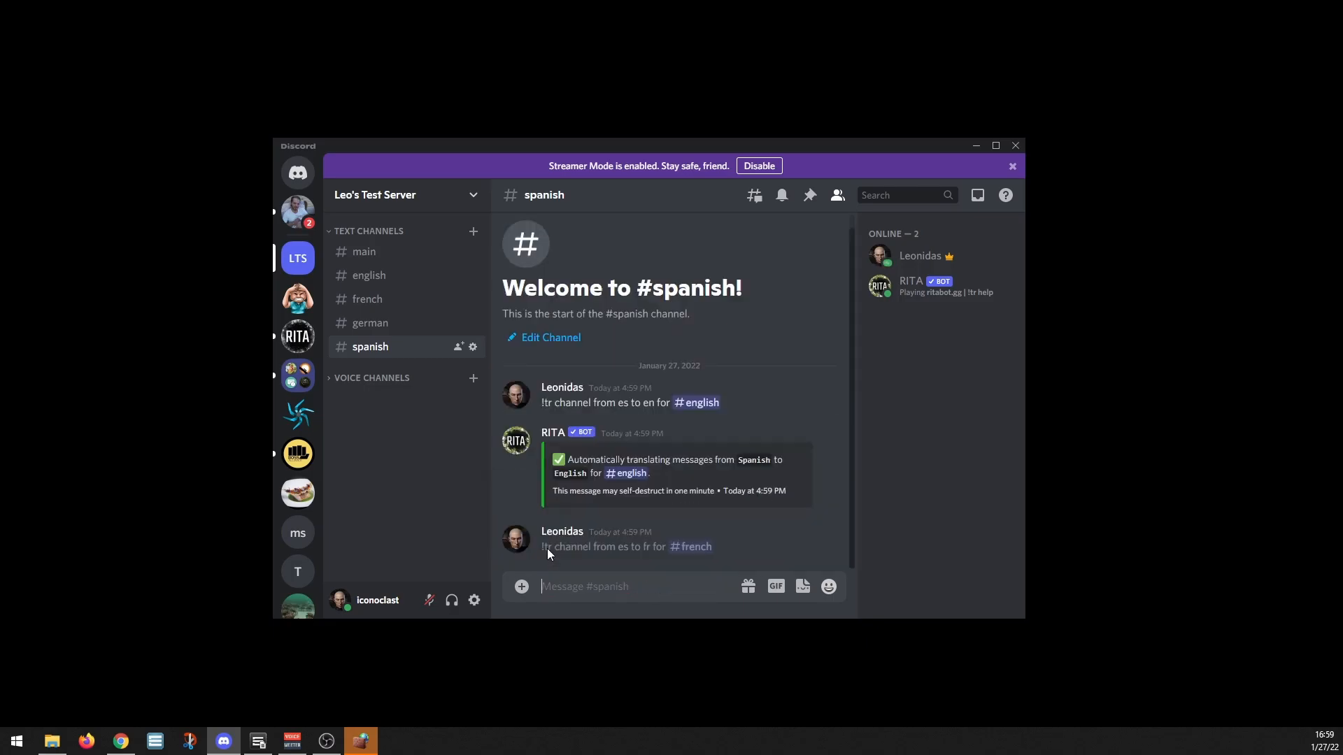
# Set up Spanish-to-German translation from the spanish channel by sending "!tr channel from es to de for #german".
pyautogui.write('!tr')
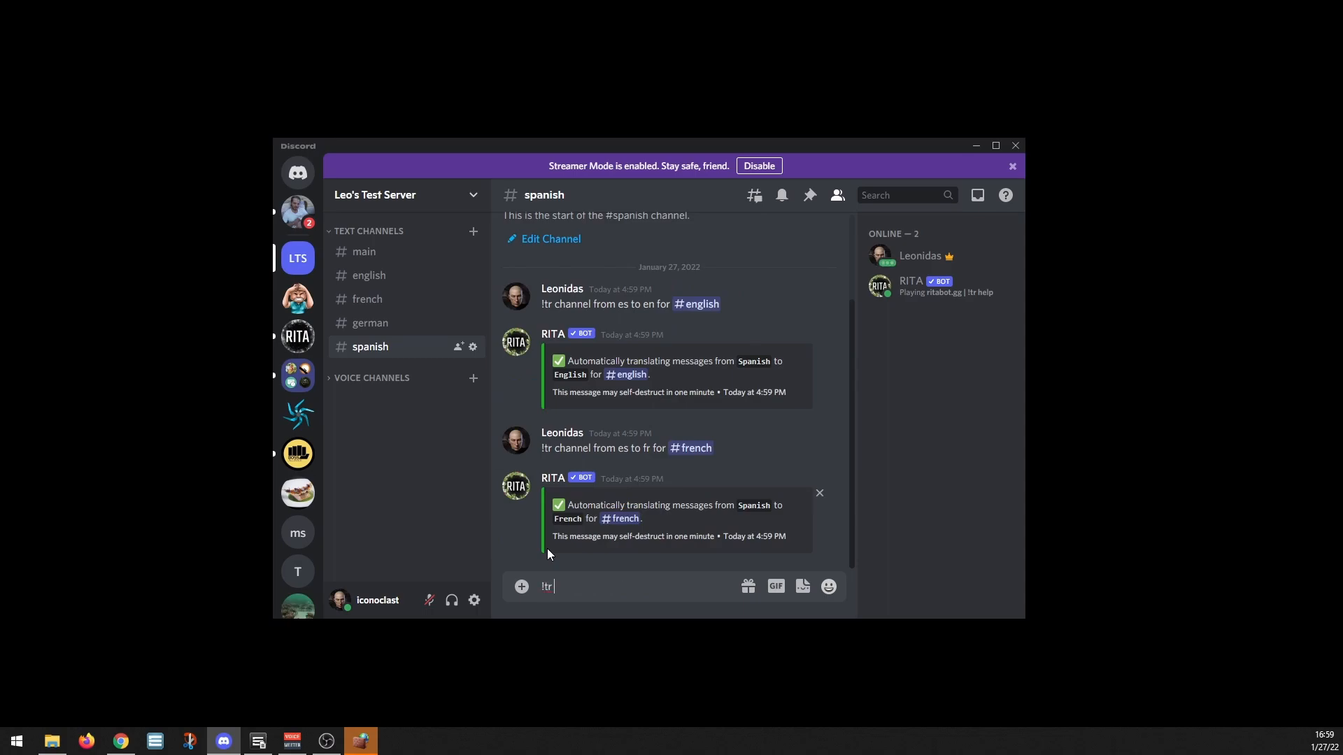
pyautogui.write(' channel from es to ')
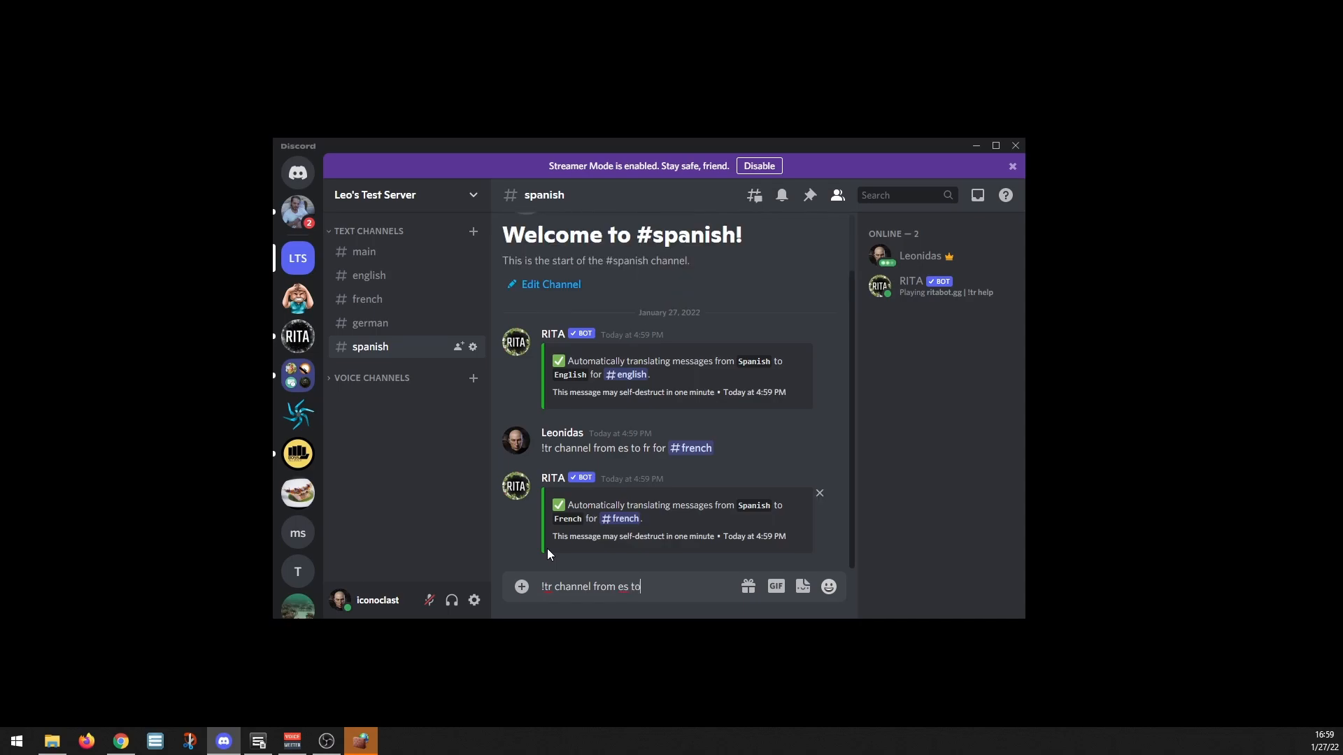
pyautogui.write('de for #ger')
pyautogui.press('Tab')
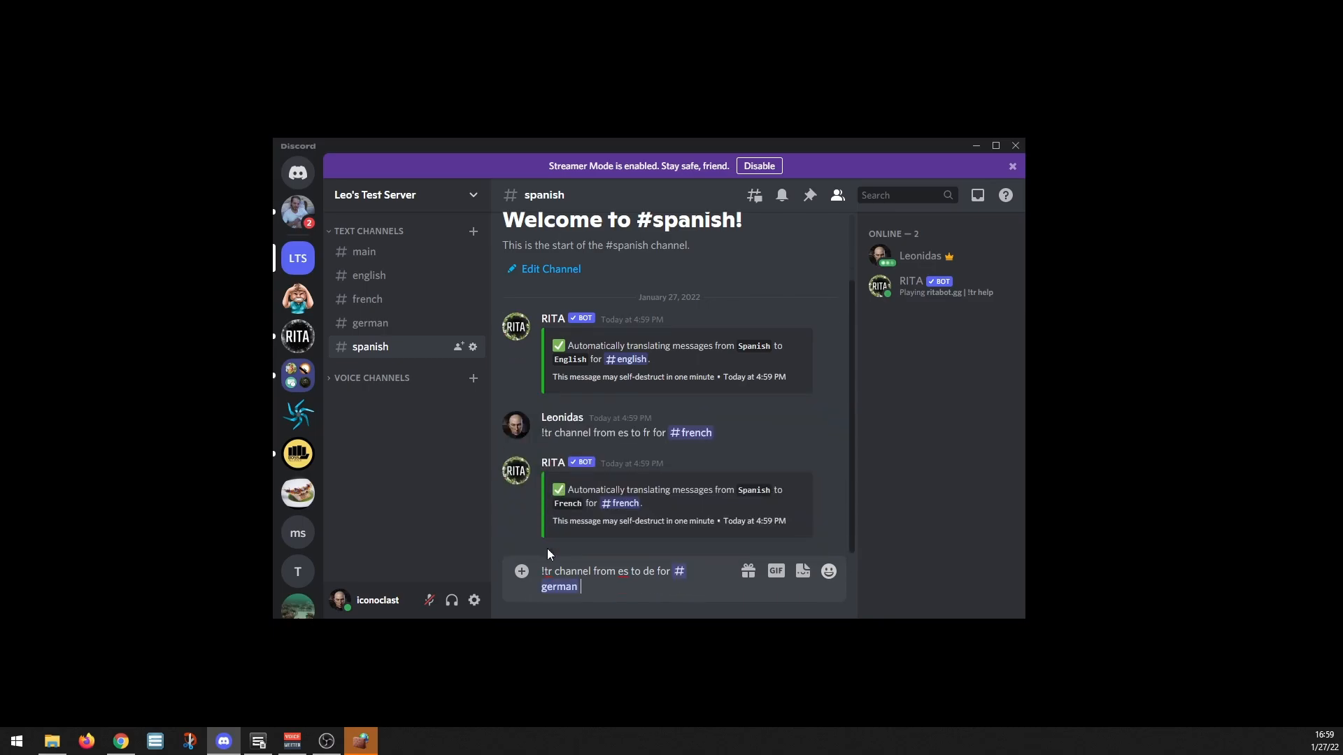
pyautogui.press('Return')
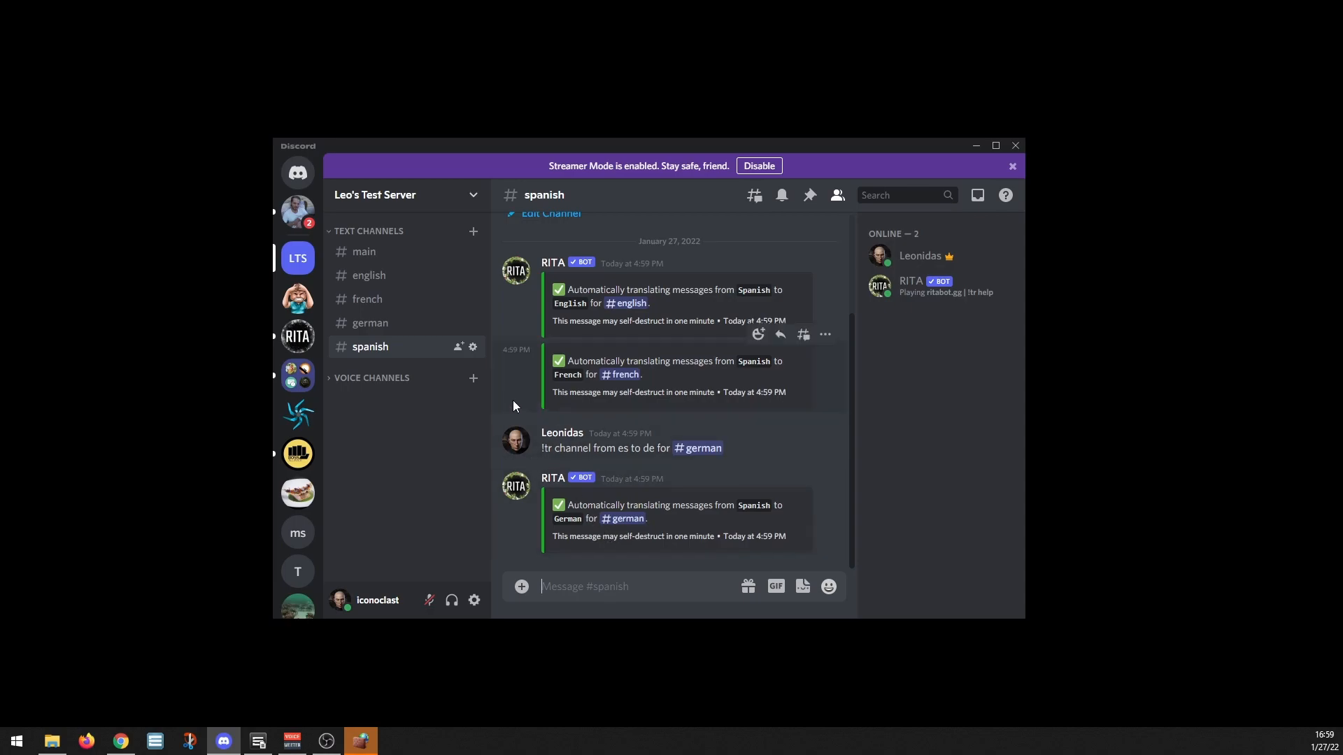
# Test the linked channels by sending "Hello everyone how are you today?" in the english channel.
pyautogui.click(369, 276)
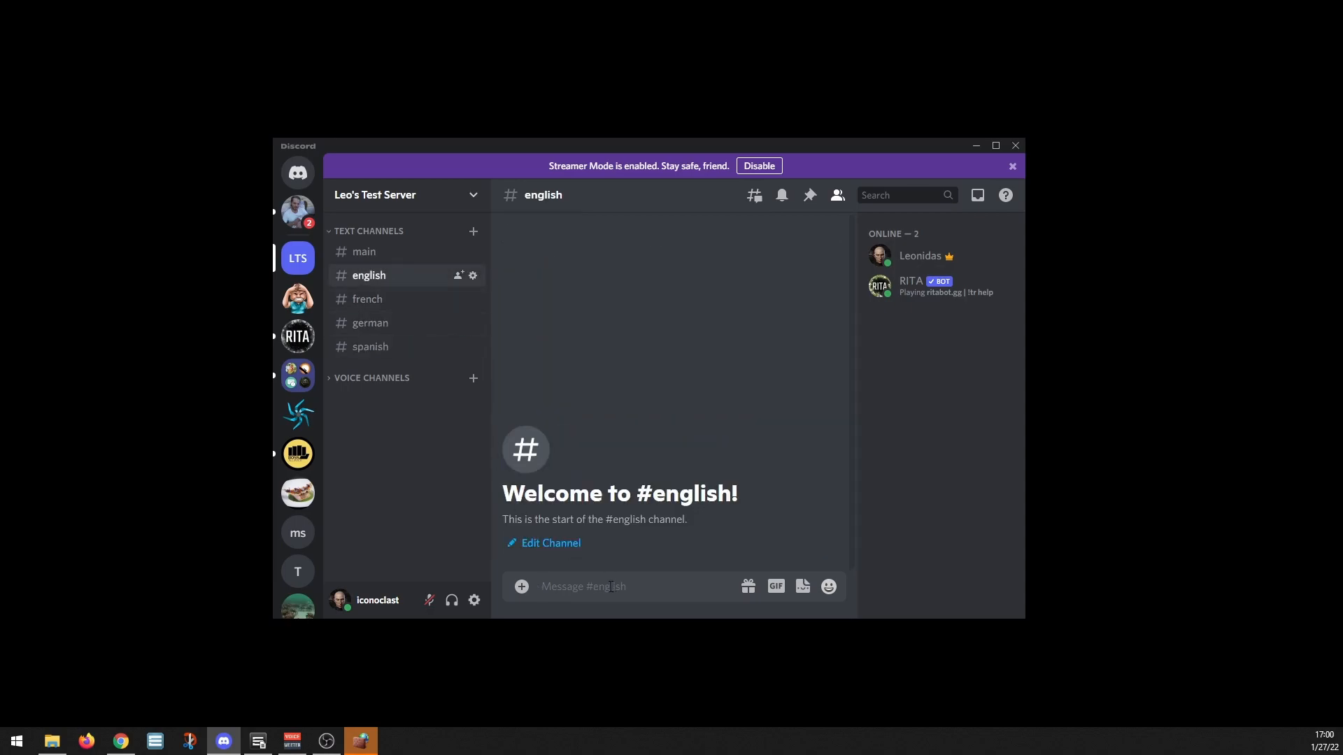
pyautogui.write('Hello everyone how are you today?')
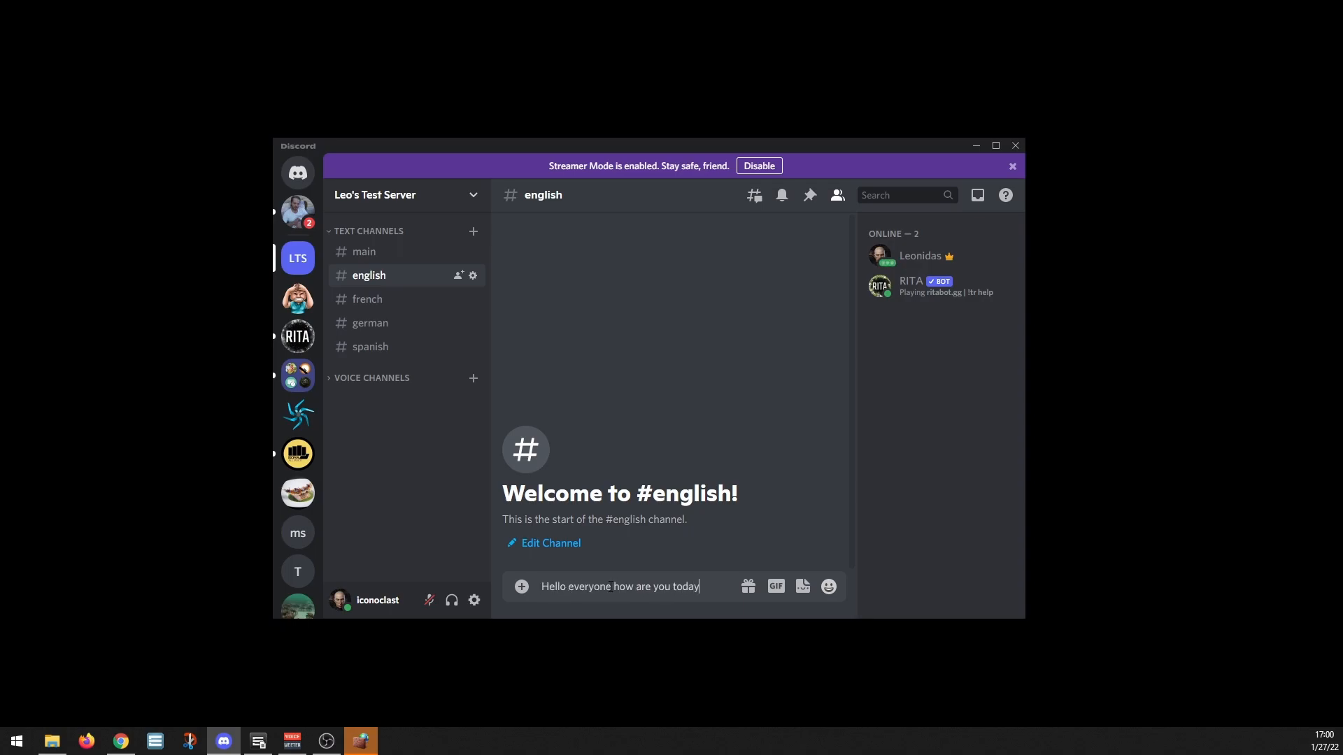
pyautogui.press('Return')
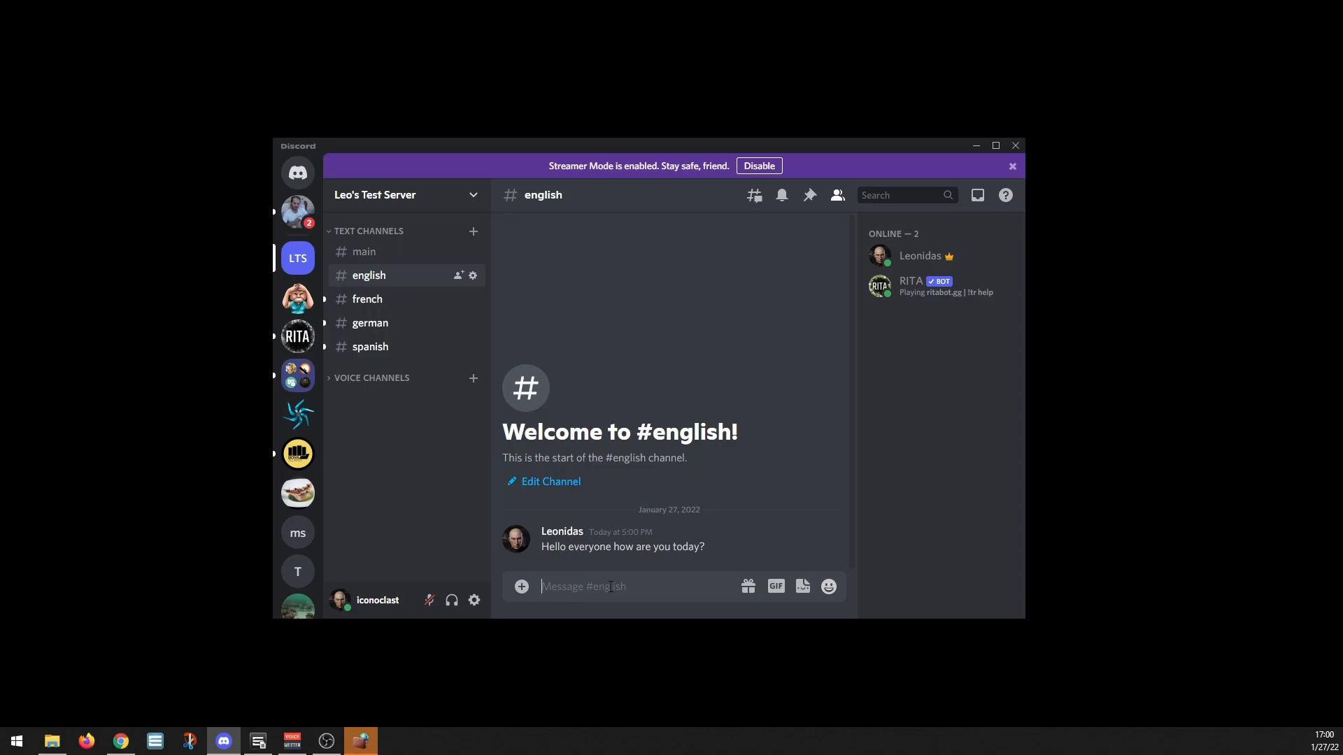
# Copy the greeting from the english channel and send it in the main channel to test its automatic translation.
pyautogui.moveTo(706, 548); pyautogui.dragTo(540, 542)
pyautogui.hotkey('ctrl', 'c')
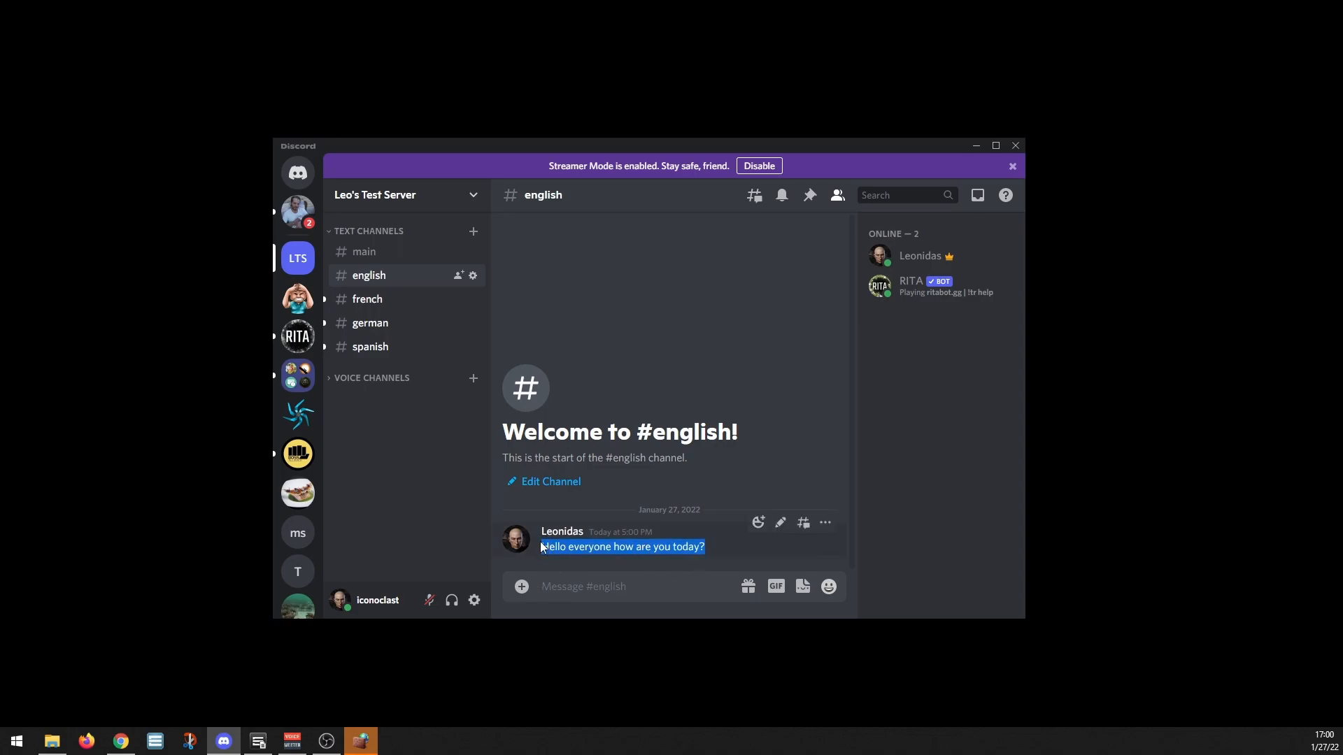
pyautogui.click(404, 256)
pyautogui.hotkey('ctrl', 'v')
pyautogui.press('Return')
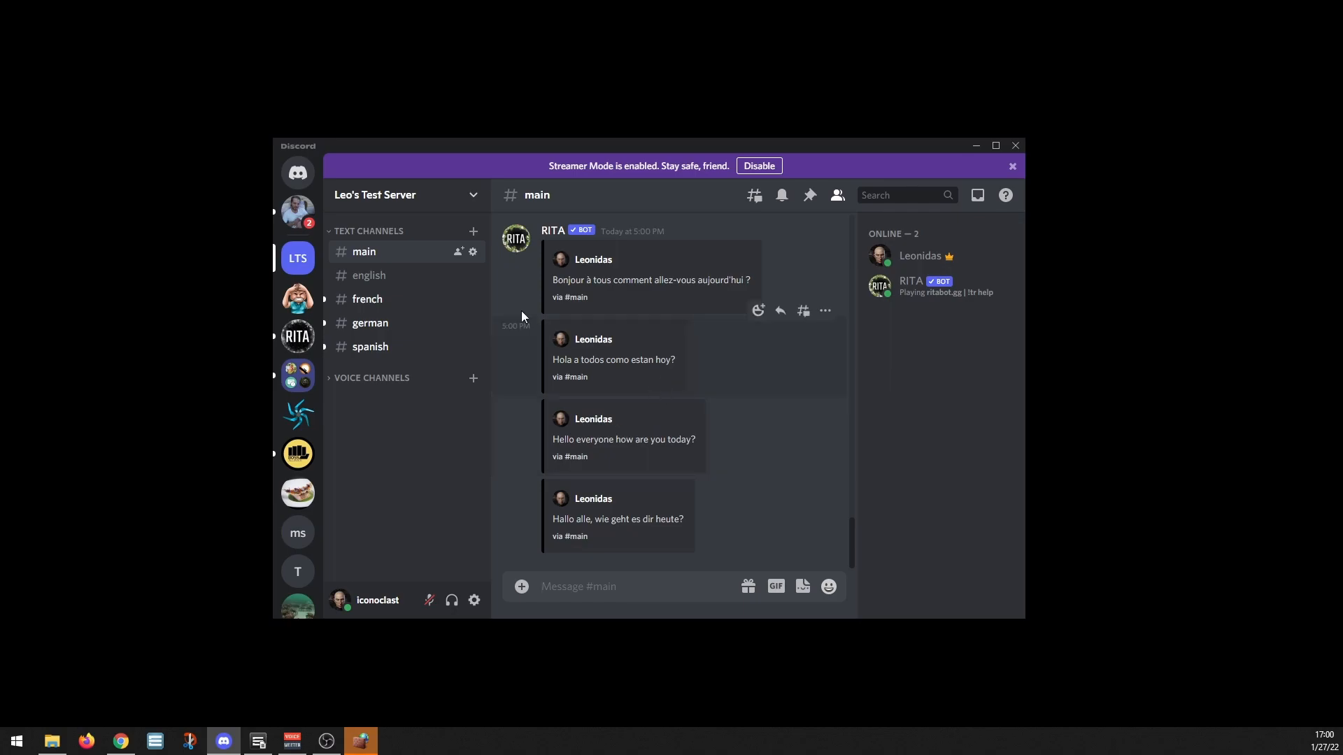
# Check the english channel, and examine how the greeting was translated in the french, german and spanish channels.
pyautogui.click(383, 277)
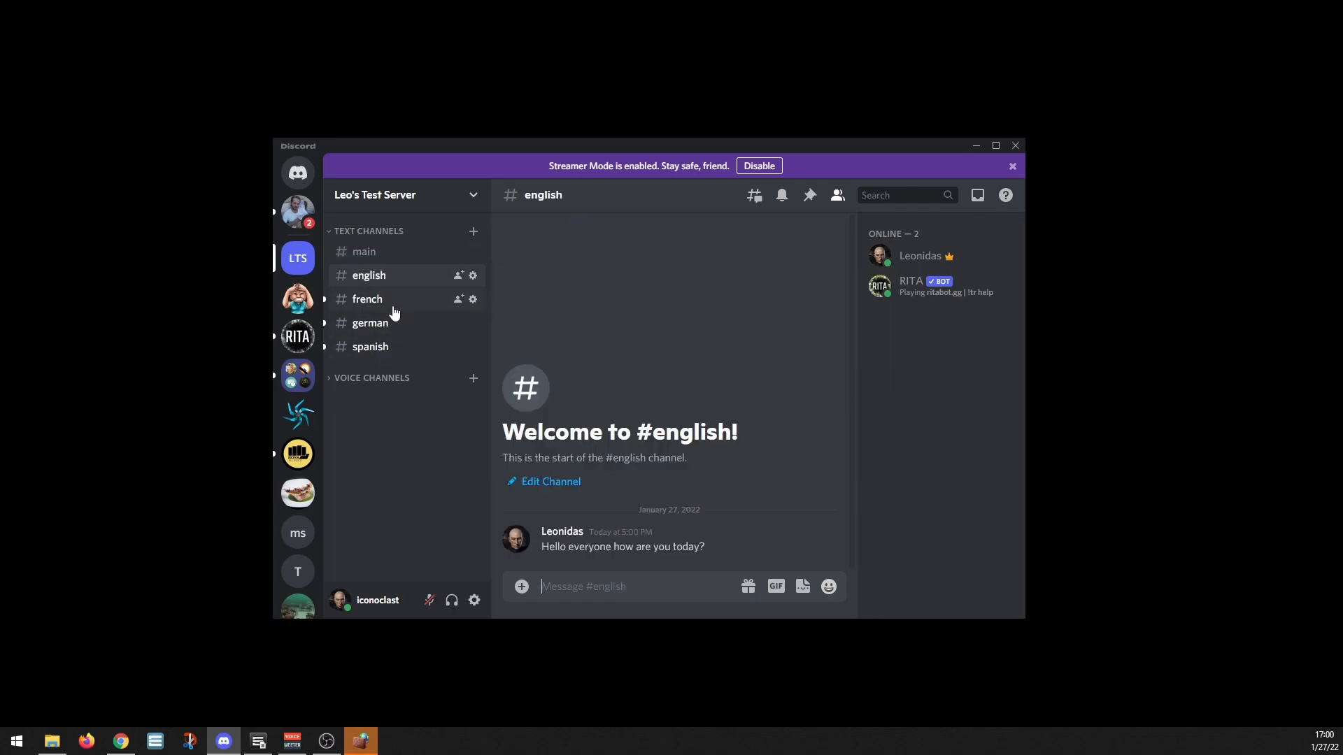
pyautogui.click(395, 308)
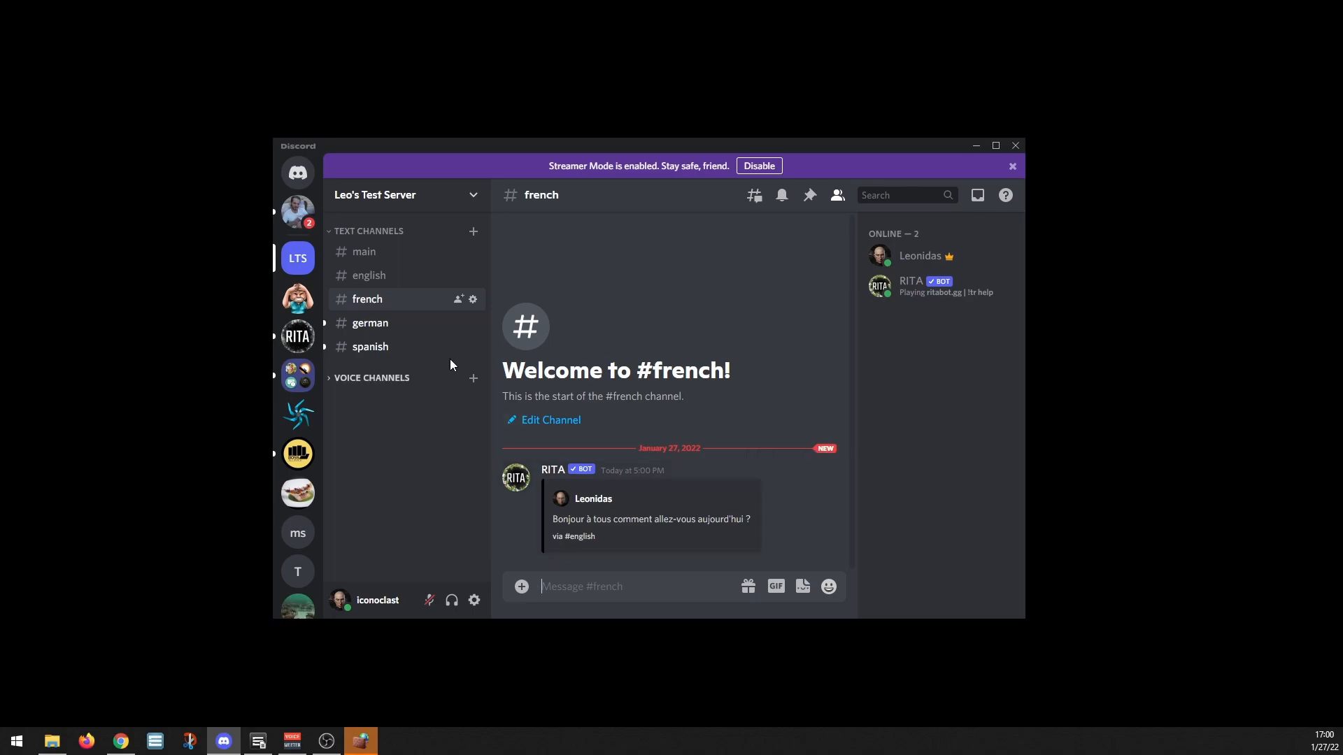
pyautogui.click(411, 326)
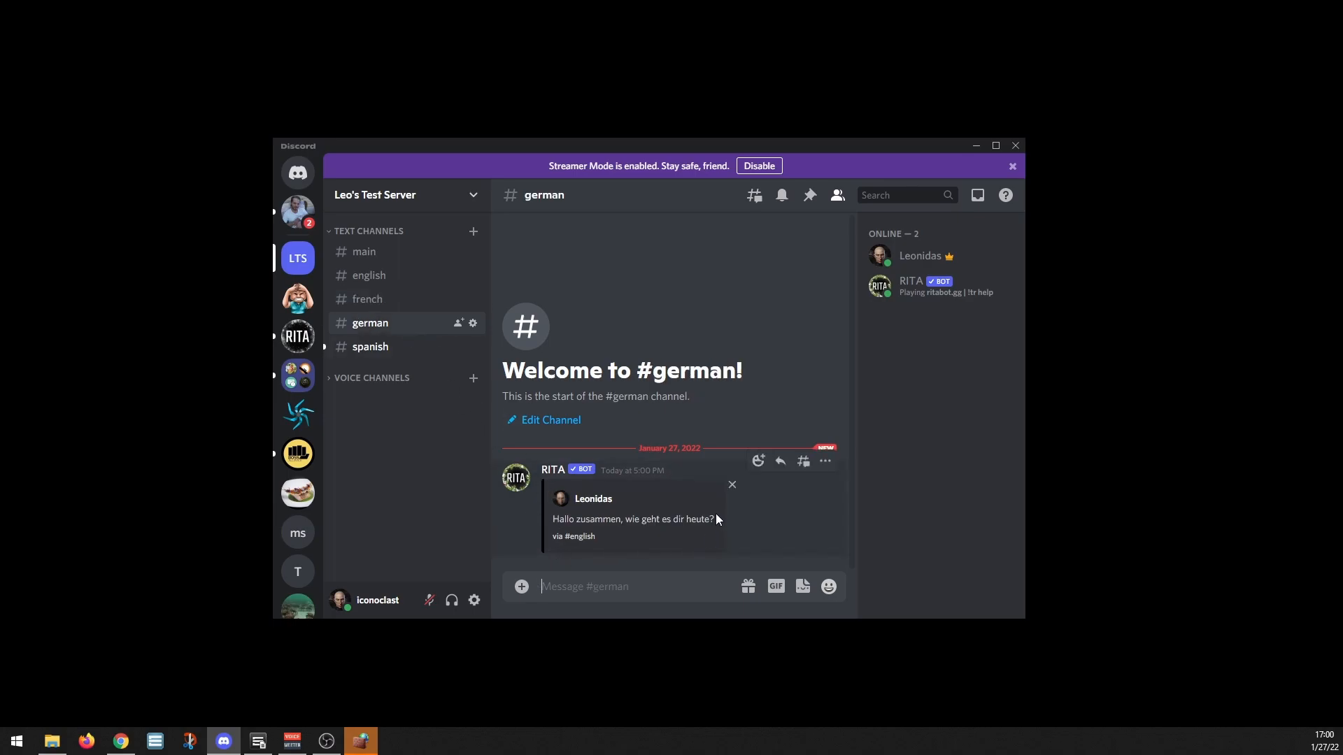
pyautogui.click(406, 349)
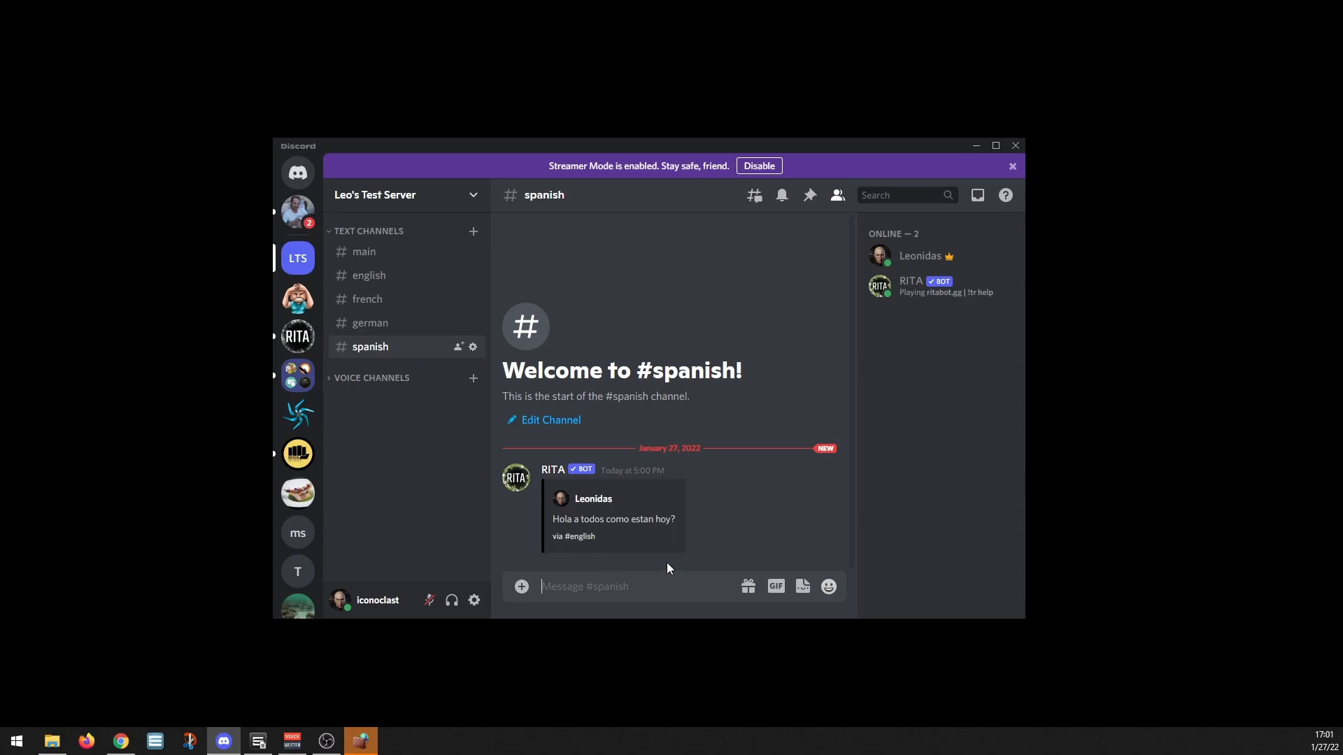
# Send "Bien, gracias. Y como estan uds.?" in the spanish channel and check its translation in the english channel.
pyautogui.write('Bien, gracisas.')
pyautogui.press('BackSpace')
pyautogui.press('BackSpace')
pyautogui.press('BackSpace')
pyautogui.press('BackSpace')
pyautogui.press('BackSpace')
pyautogui.write('as. Y co')
pyautogui.press('Return')
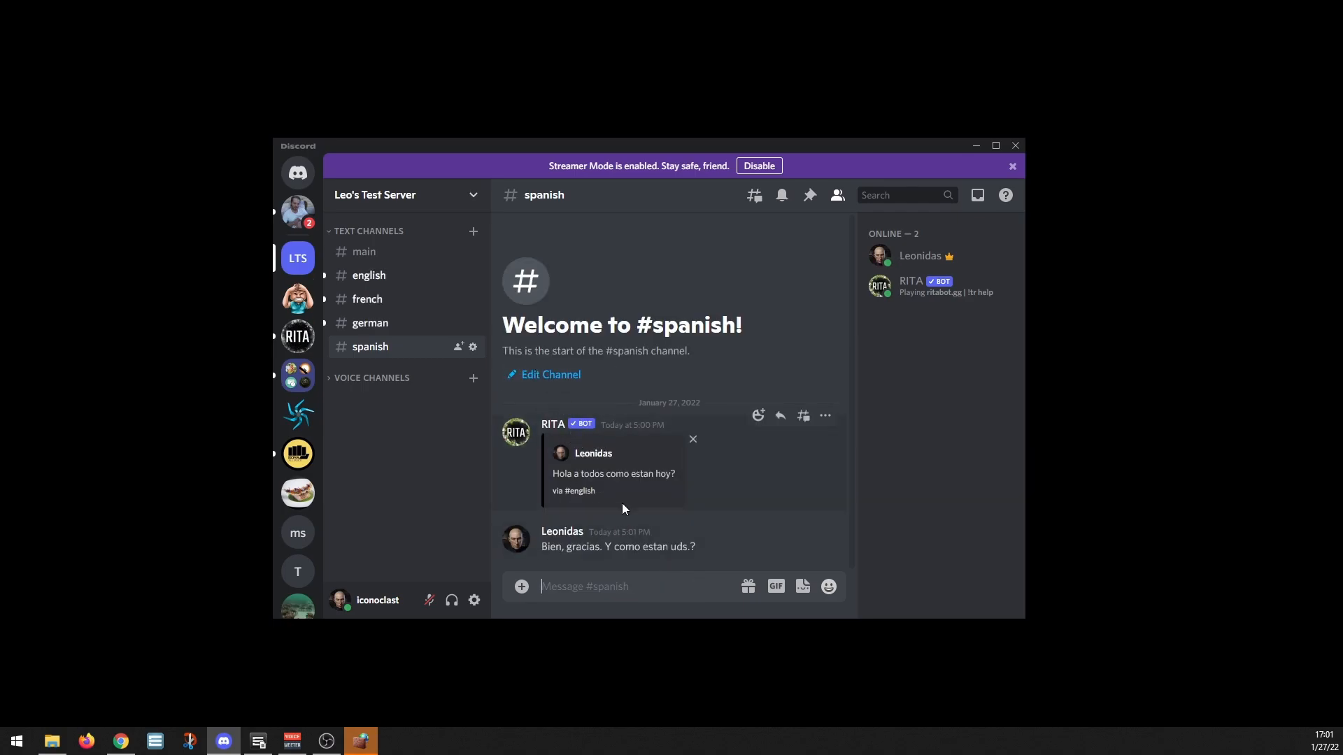
pyautogui.click(402, 280)
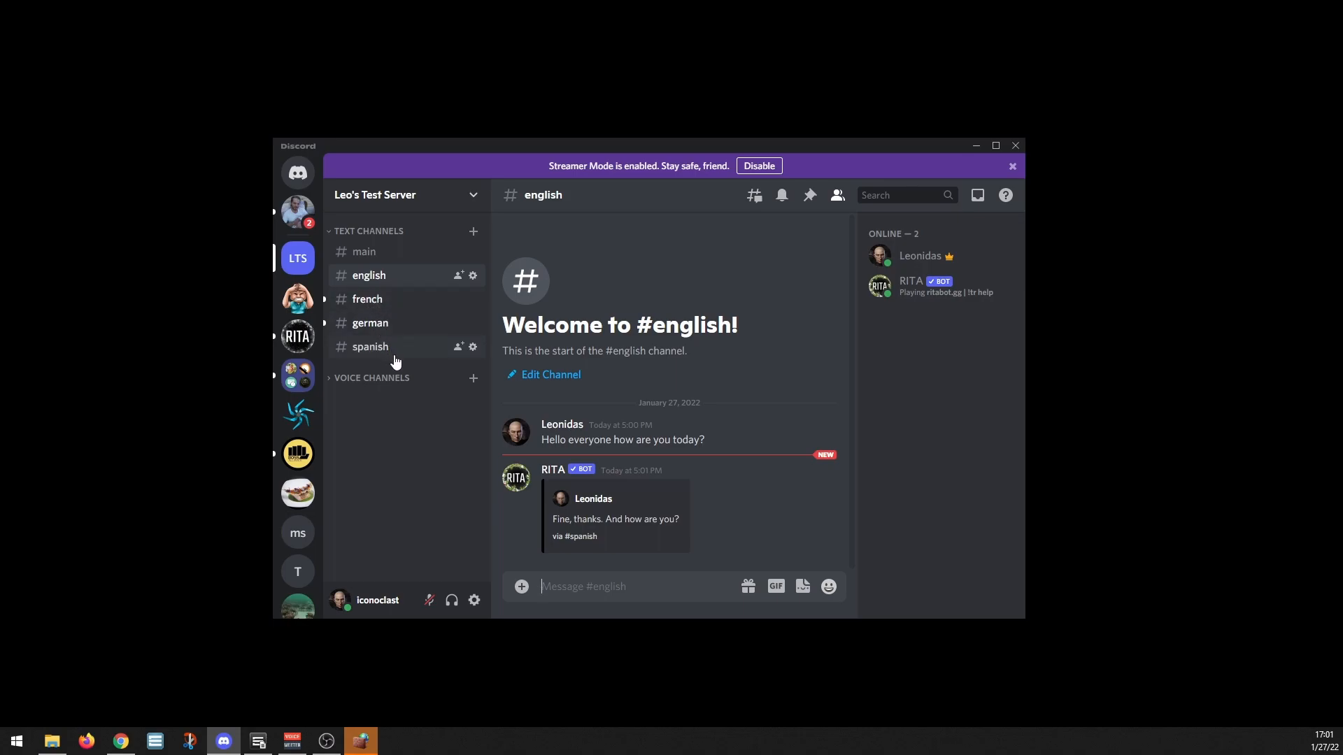
# Turn off RITA's embedded translations by sending "!tr embed off" in the main channel.
pyautogui.click(388, 253)
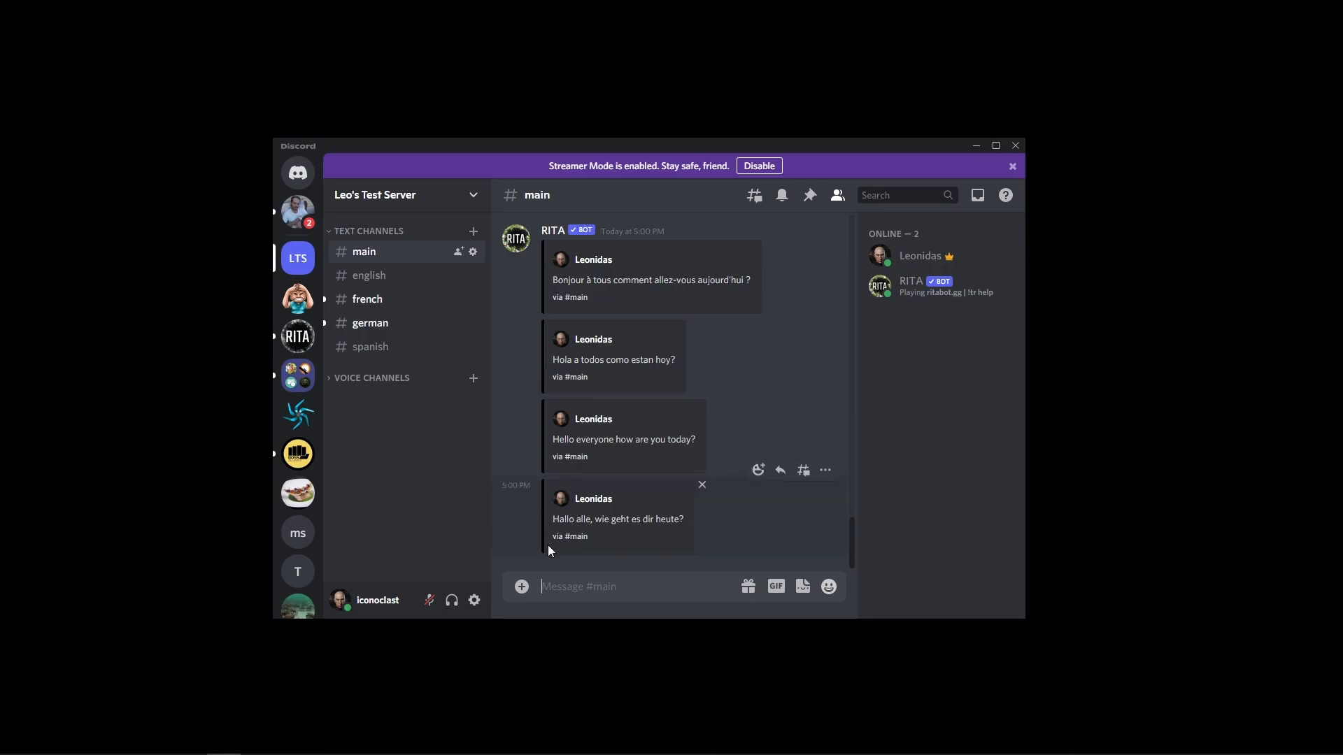
pyautogui.write('!tr embed off')
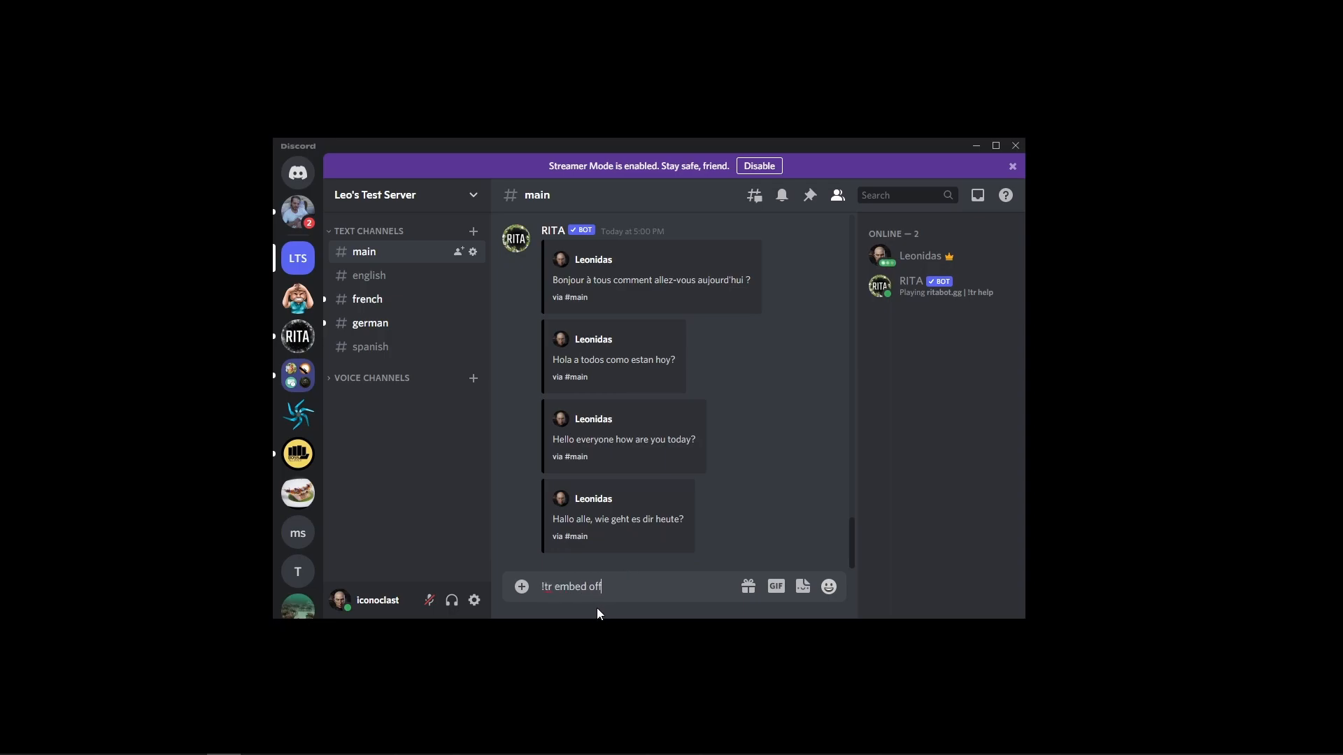
pyautogui.press('Return')
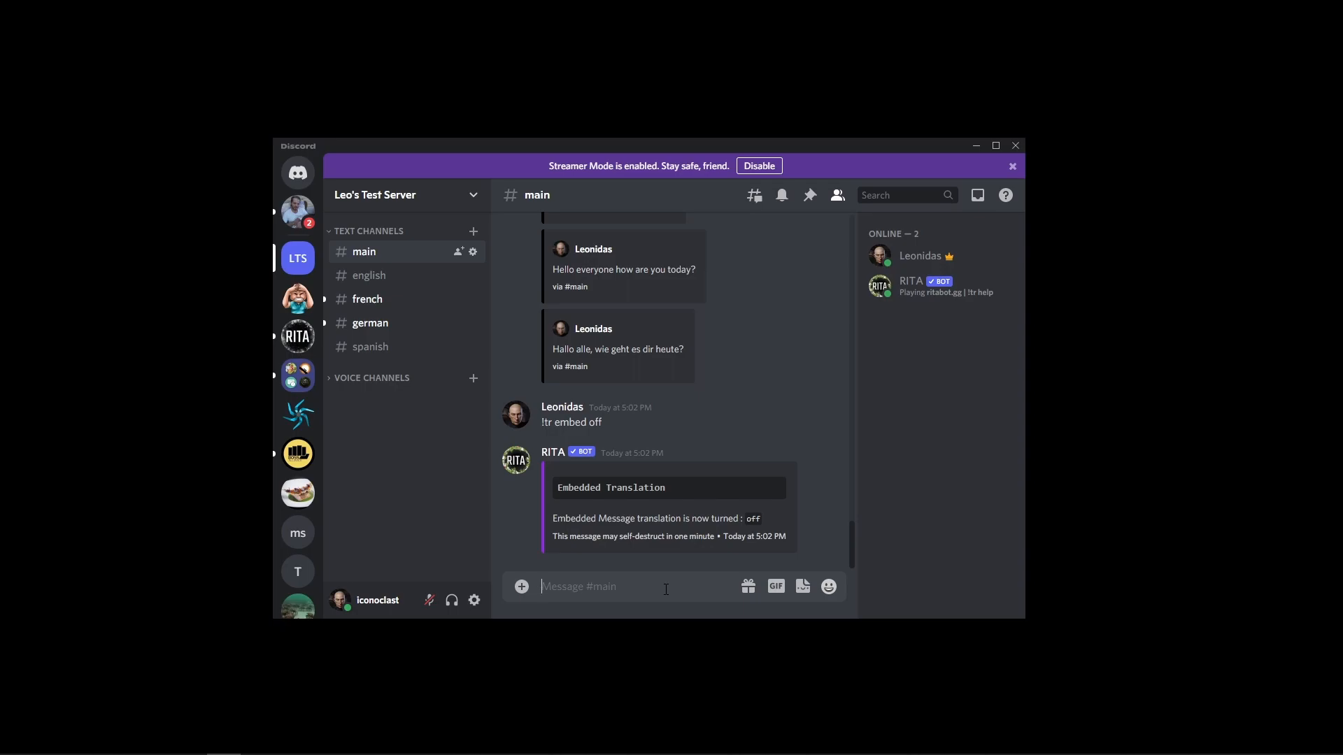
# Send "Hello again, how are you today?" in the main channel and compare its translations with the earlier embedded ones.
pyautogui.write('Hello ag')
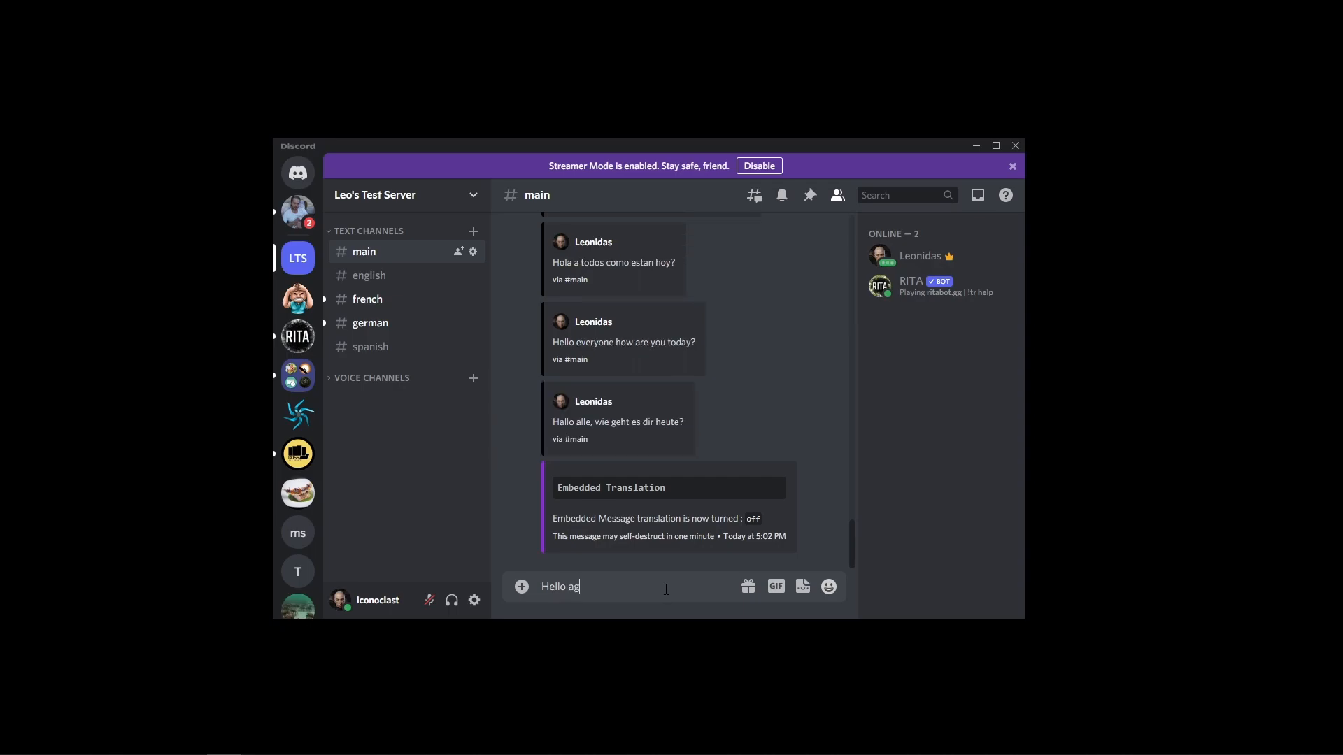
pyautogui.write('ain, how are you today?')
pyautogui.press('Return')
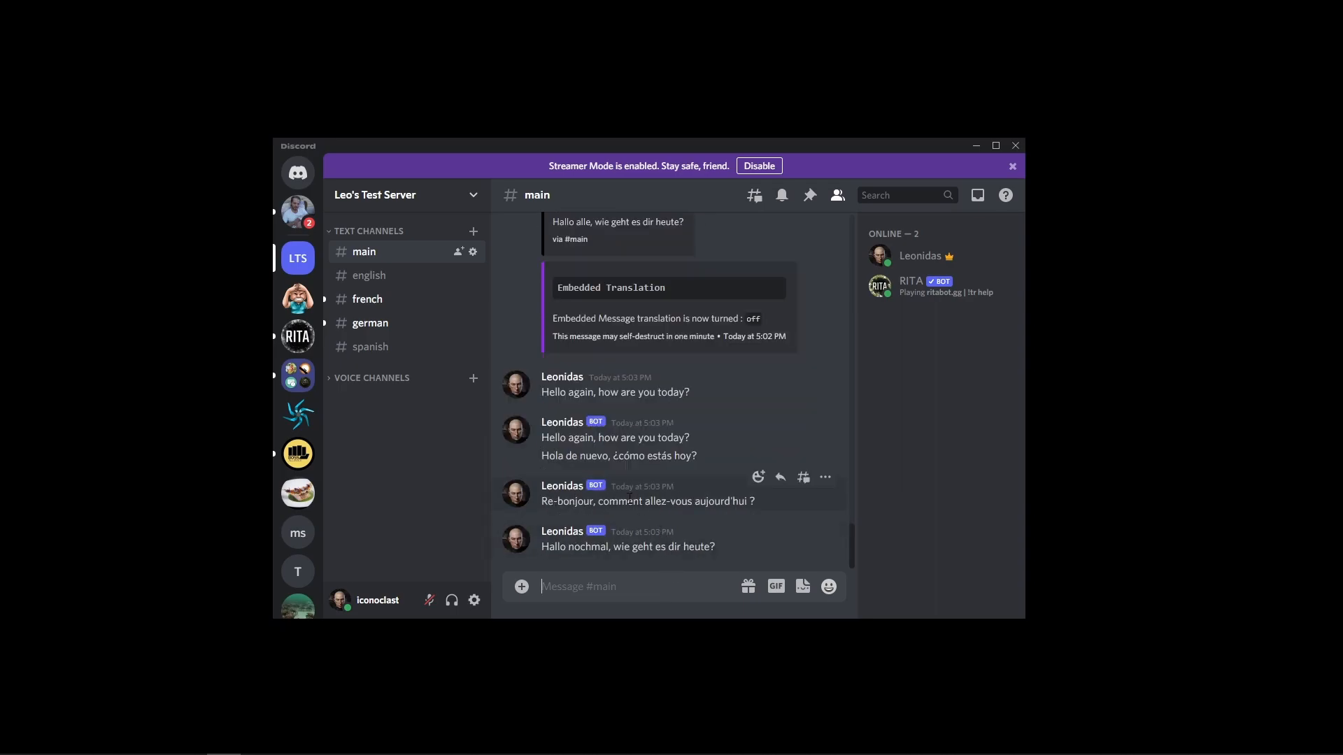
pyautogui.scroll(5, 590, 447)
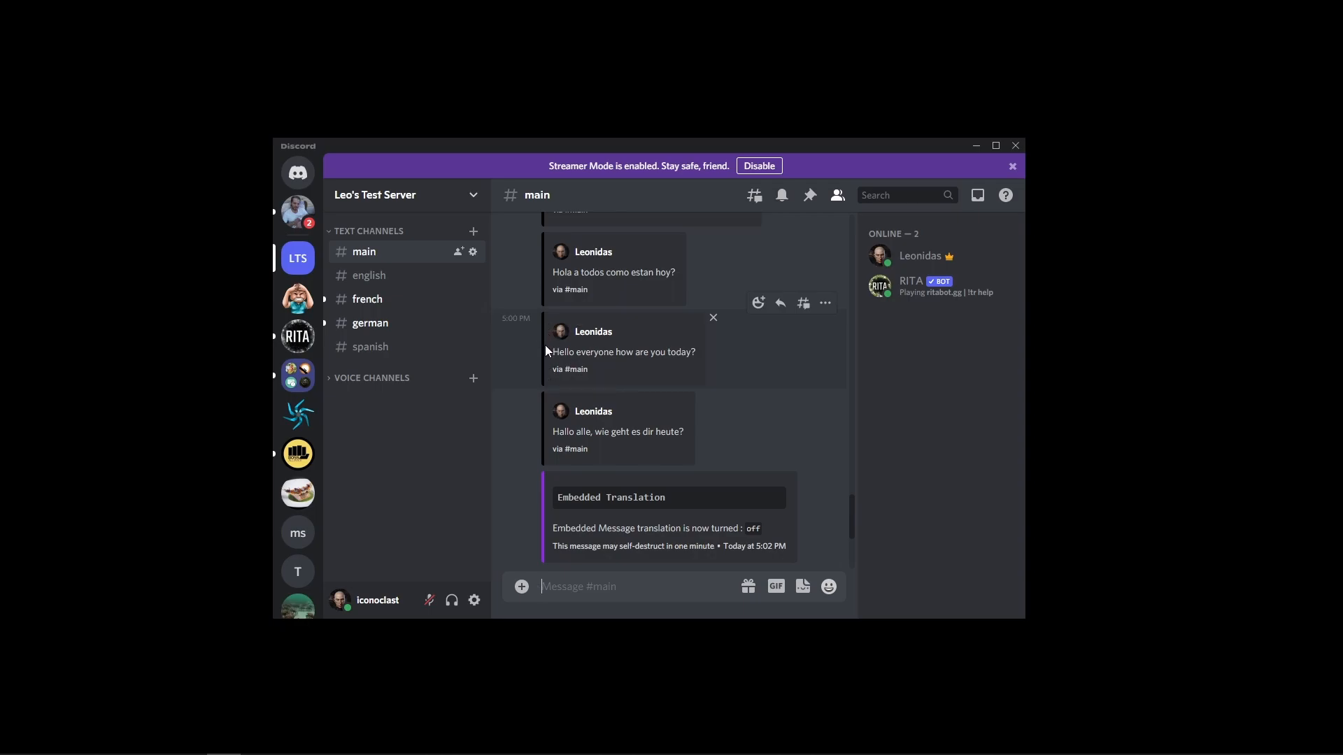
pyautogui.scroll(-5, 551, 350)
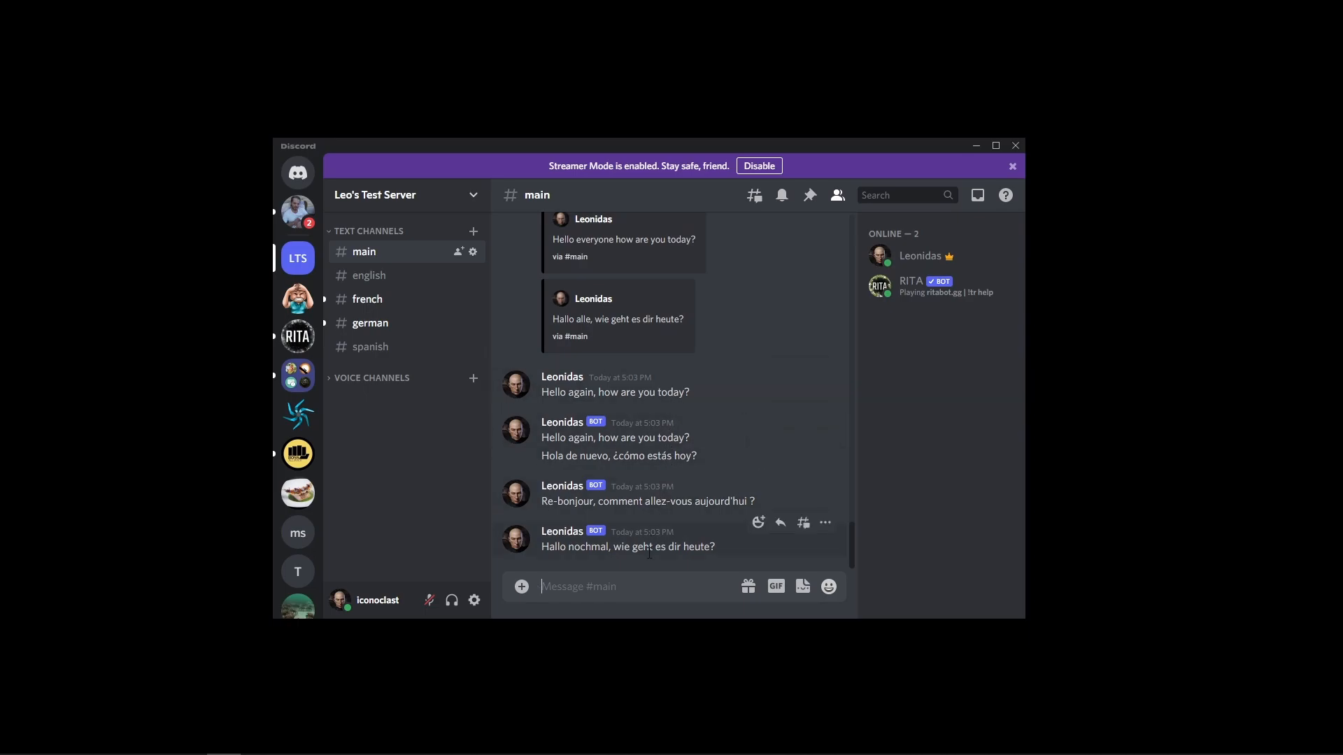
# Send "Today is a beautiful day." in the english channel and check its translation in the french channel.
pyautogui.click(397, 275)
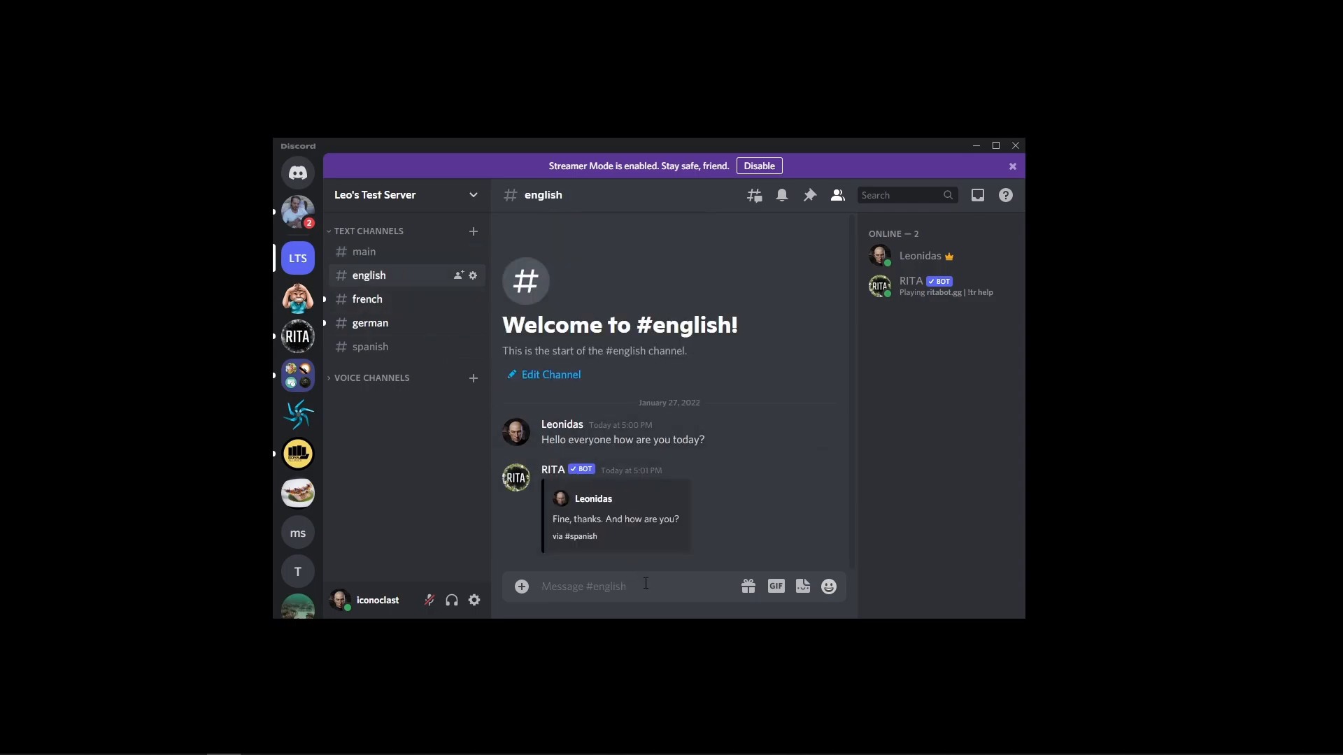
pyautogui.write('Today is a beautiful day.')
pyautogui.press('Return')
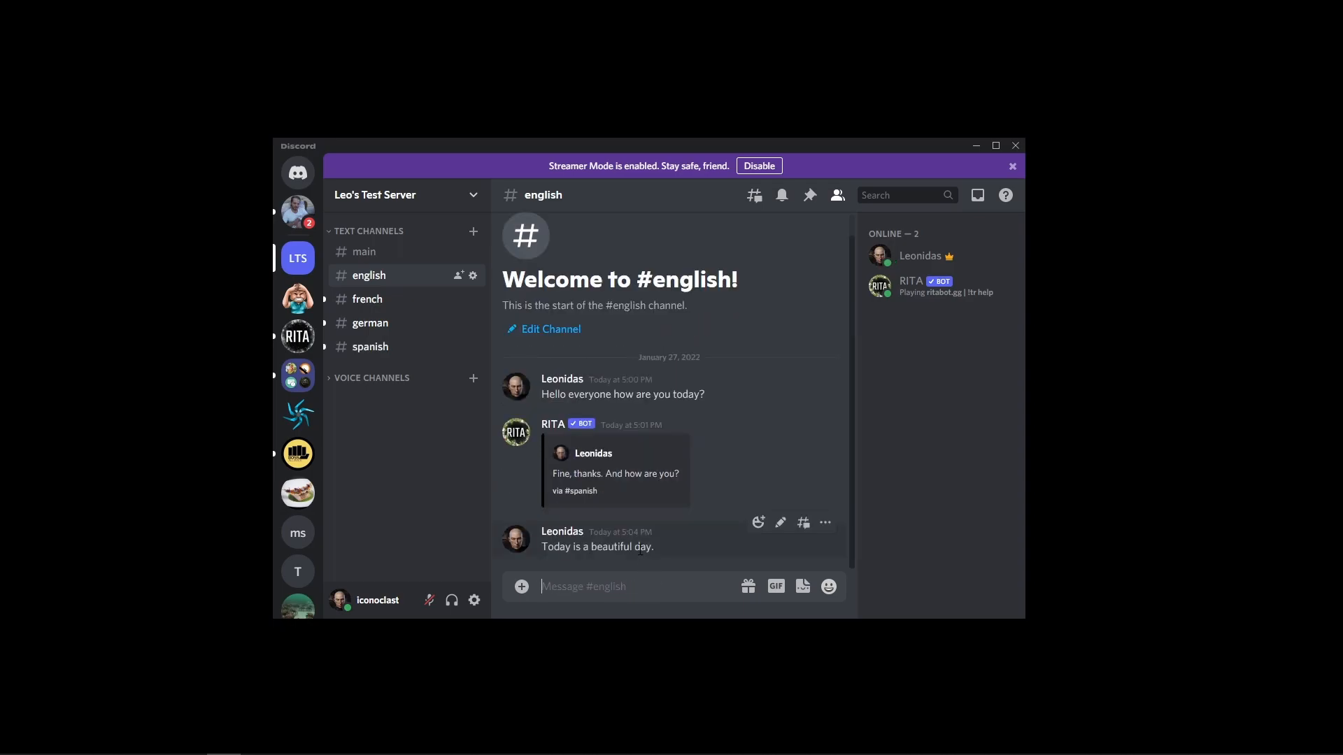
pyautogui.click(382, 299)
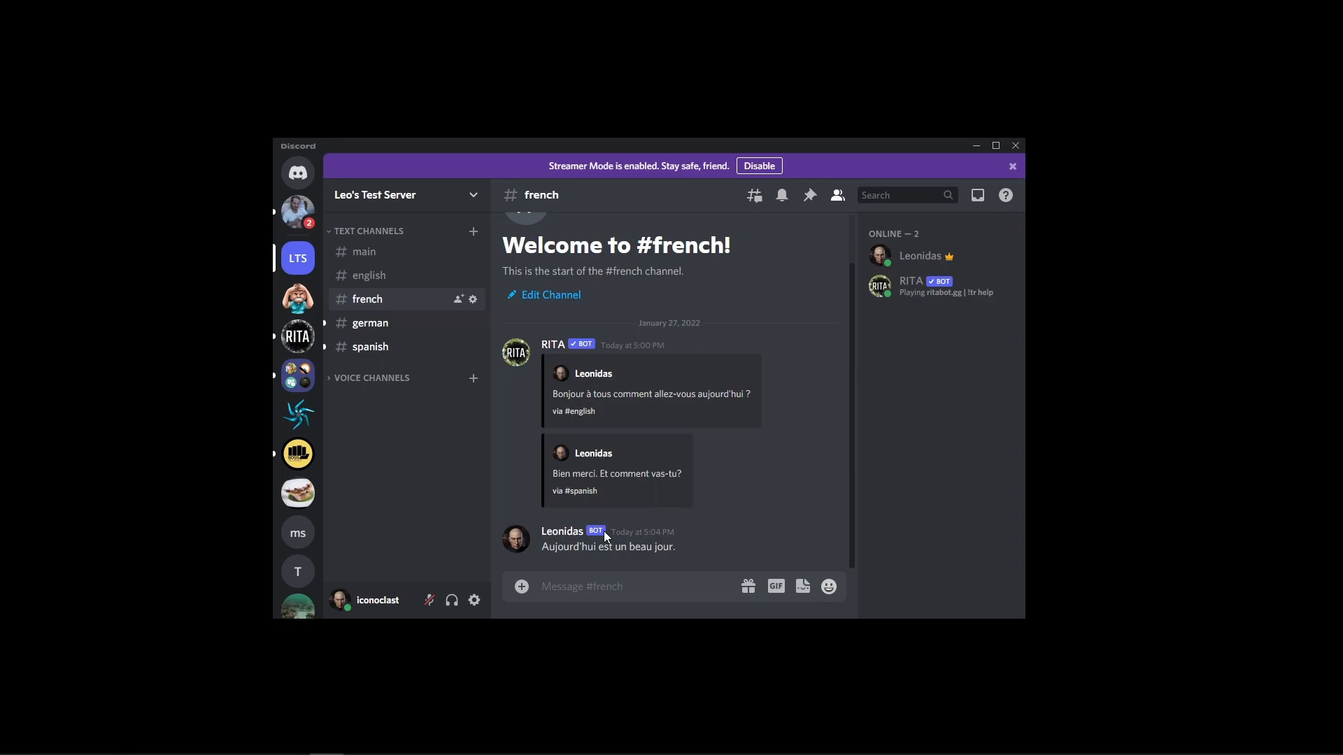
# Try to turn on language detection by sending "!tr setting langdetect on" in the french channel.
pyautogui.click(624, 581)
pyautogui.write('!tr setting langdetect on')
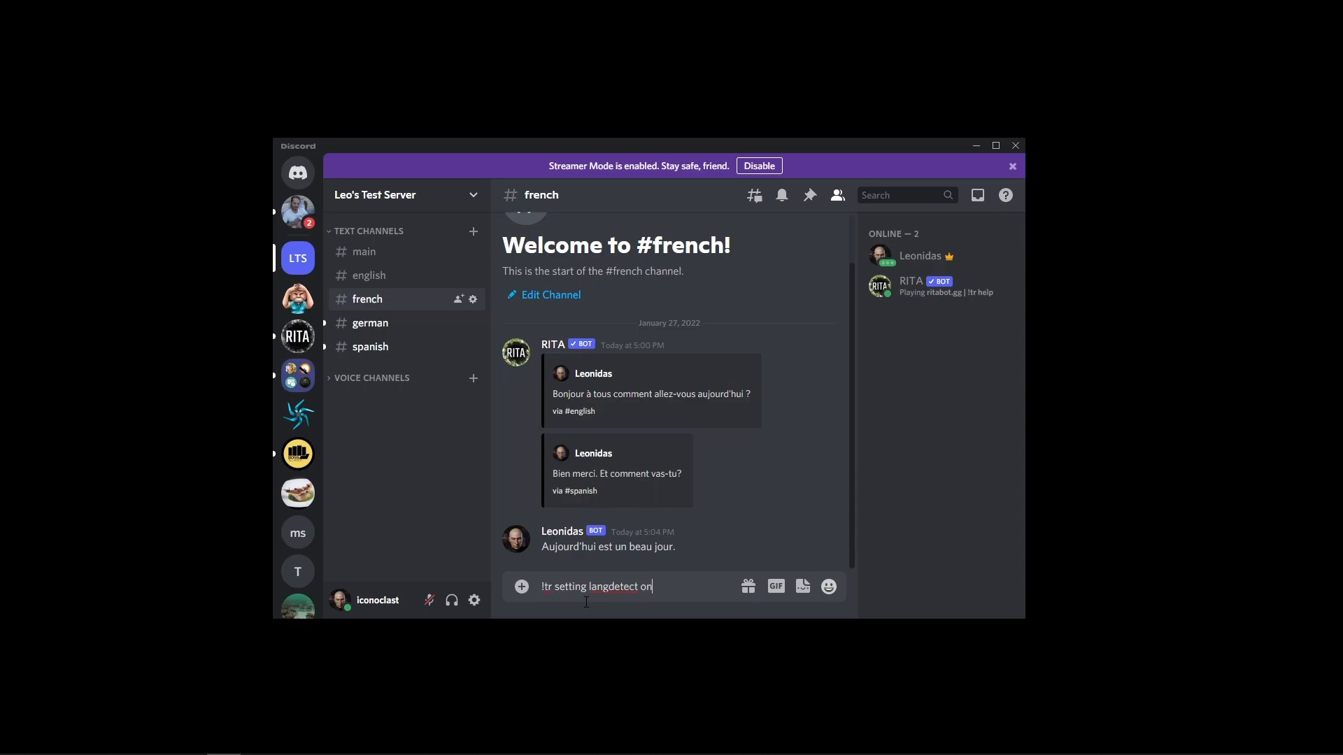
pyautogui.press('Return')
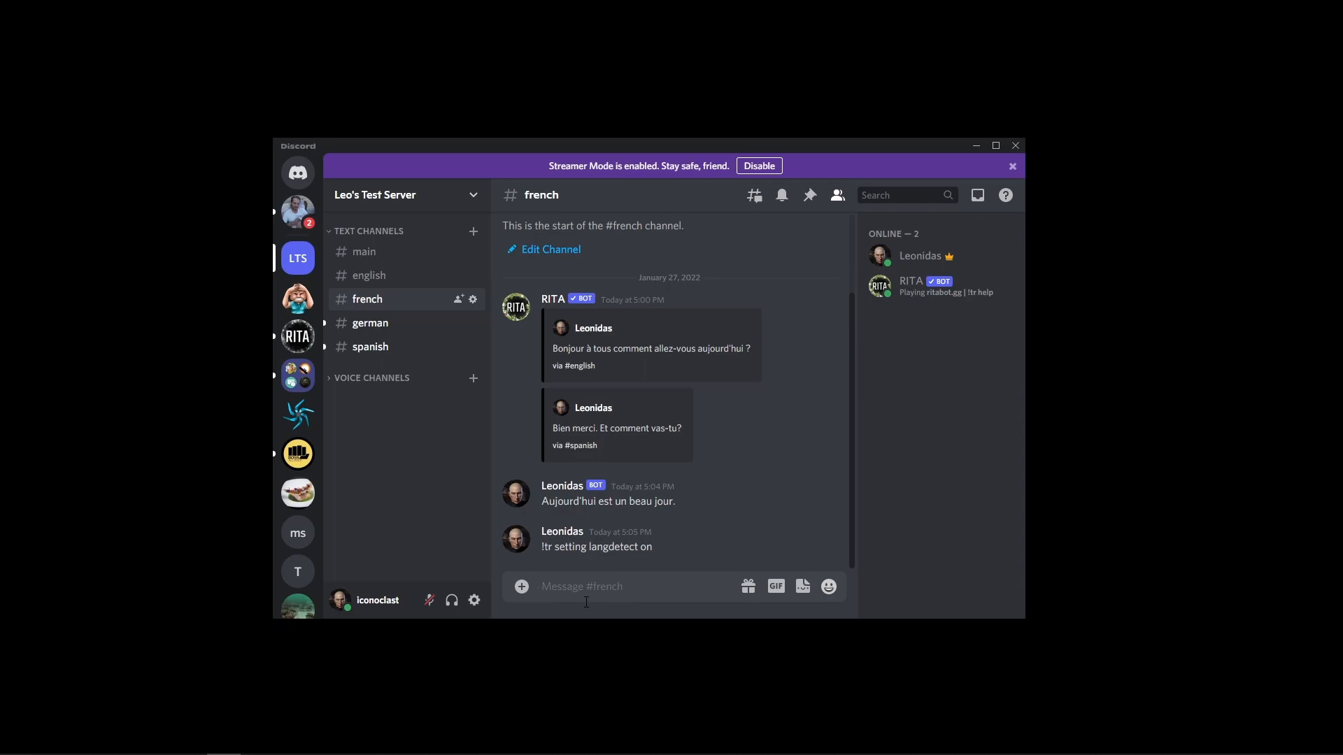
# Copy the sent language detection command, correct it to "!tr settings langdetect on" and send it in the french channel.
pyautogui.moveTo(669, 544); pyautogui.dragTo(538, 544)
pyautogui.hotkey('ctrl', 'c')
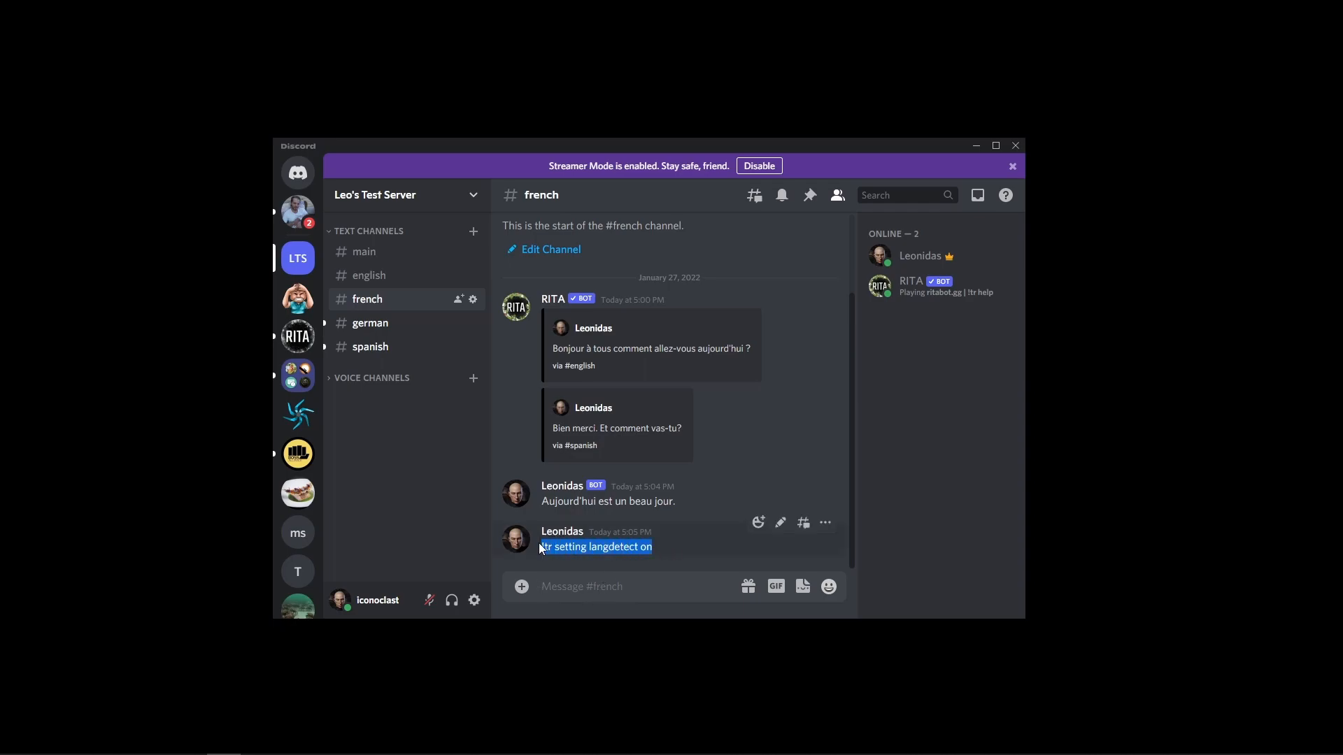
pyautogui.click(567, 586)
pyautogui.hotkey('ctrl', 'v')
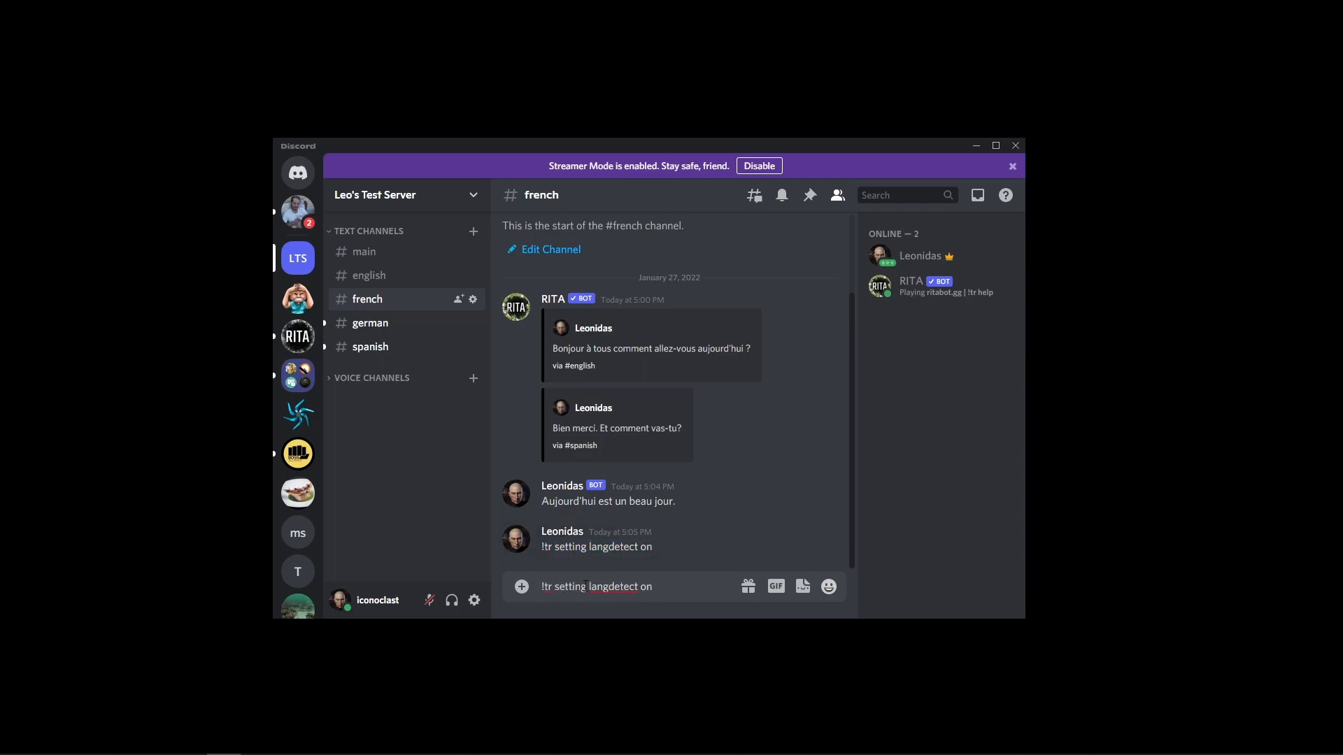
pyautogui.write('s')
pyautogui.press('Return')
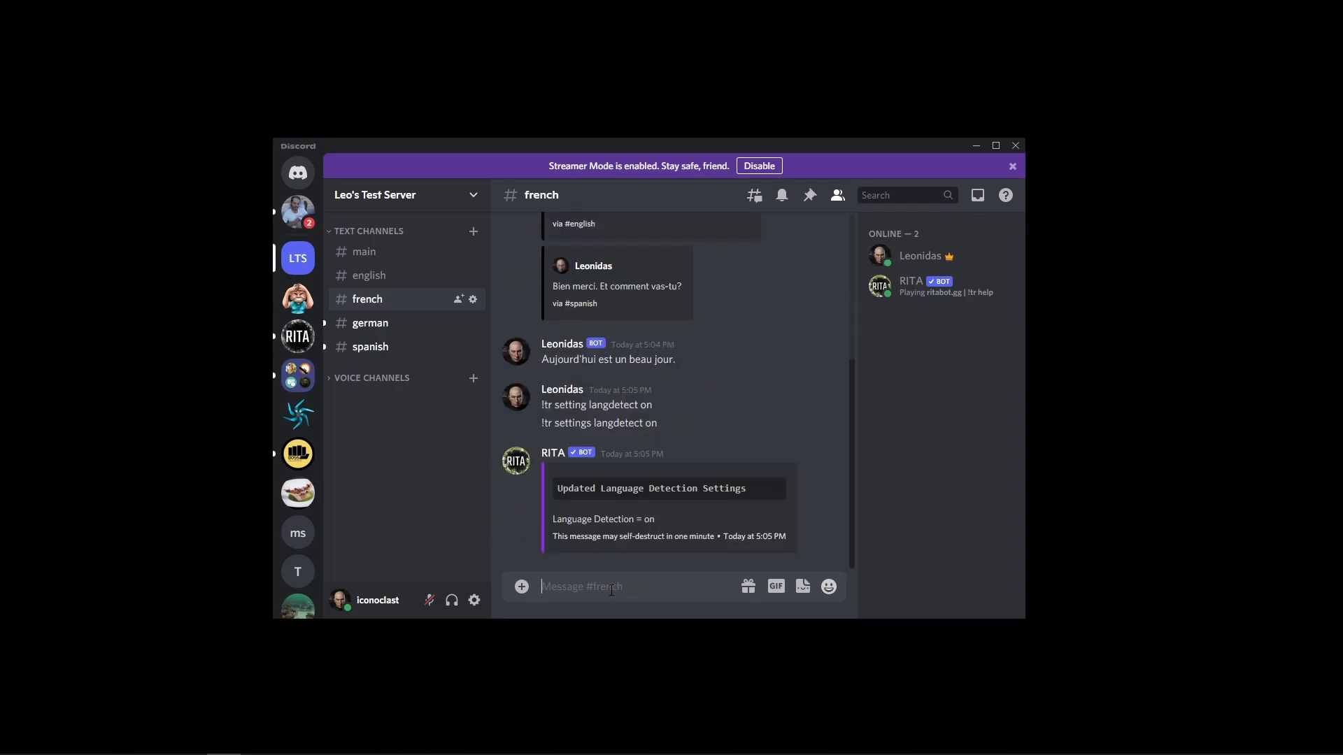
# Test language detection by sending "Bonjour, comment allez vous?" in the french channel.
pyautogui.write('Bonjou,')
pyautogui.press('BackSpace')
pyautogui.press('BackSpace')
pyautogui.write('r, comment te')
pyautogui.press('BackSpace')
pyautogui.press('BackSpace')
pyautogui.write('allez vous?')
pyautogui.press('Return')
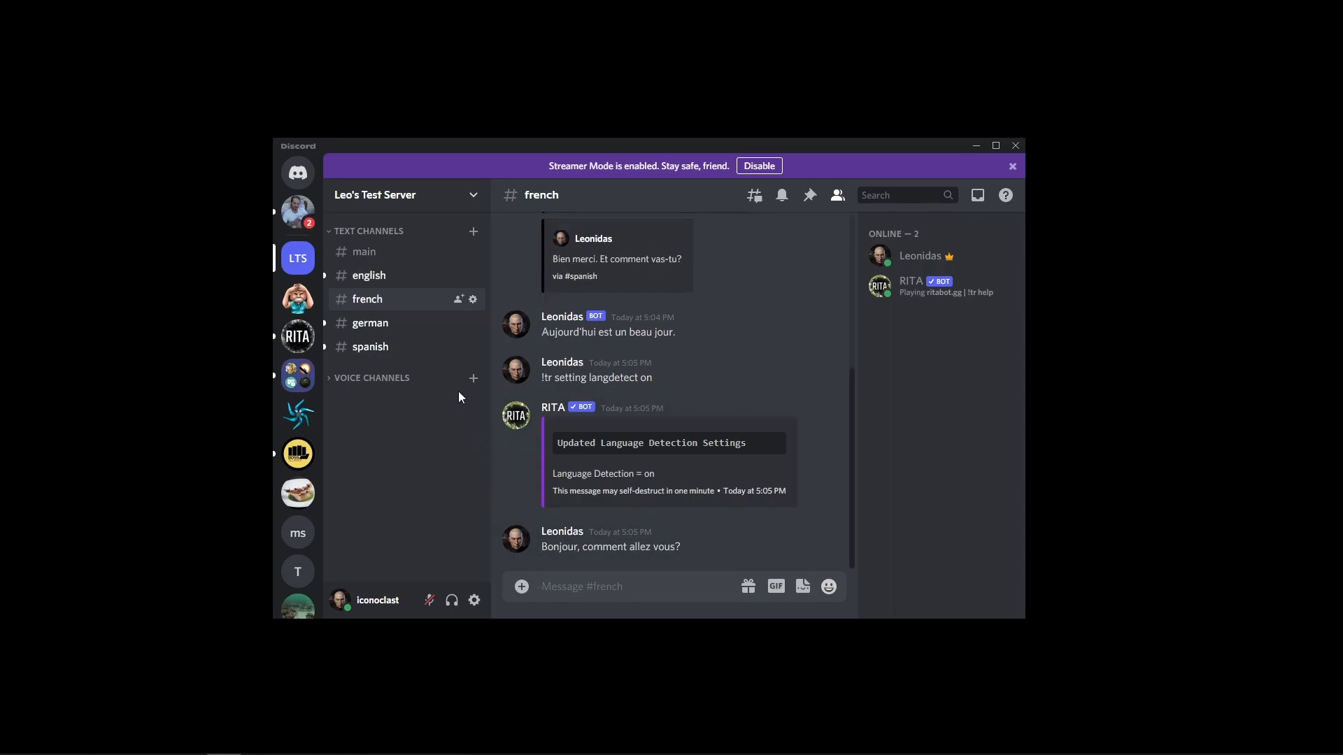
# Check the translated French message in the english channel and turn embedded translations back on there with "!tr embed on".
pyautogui.click(402, 277)
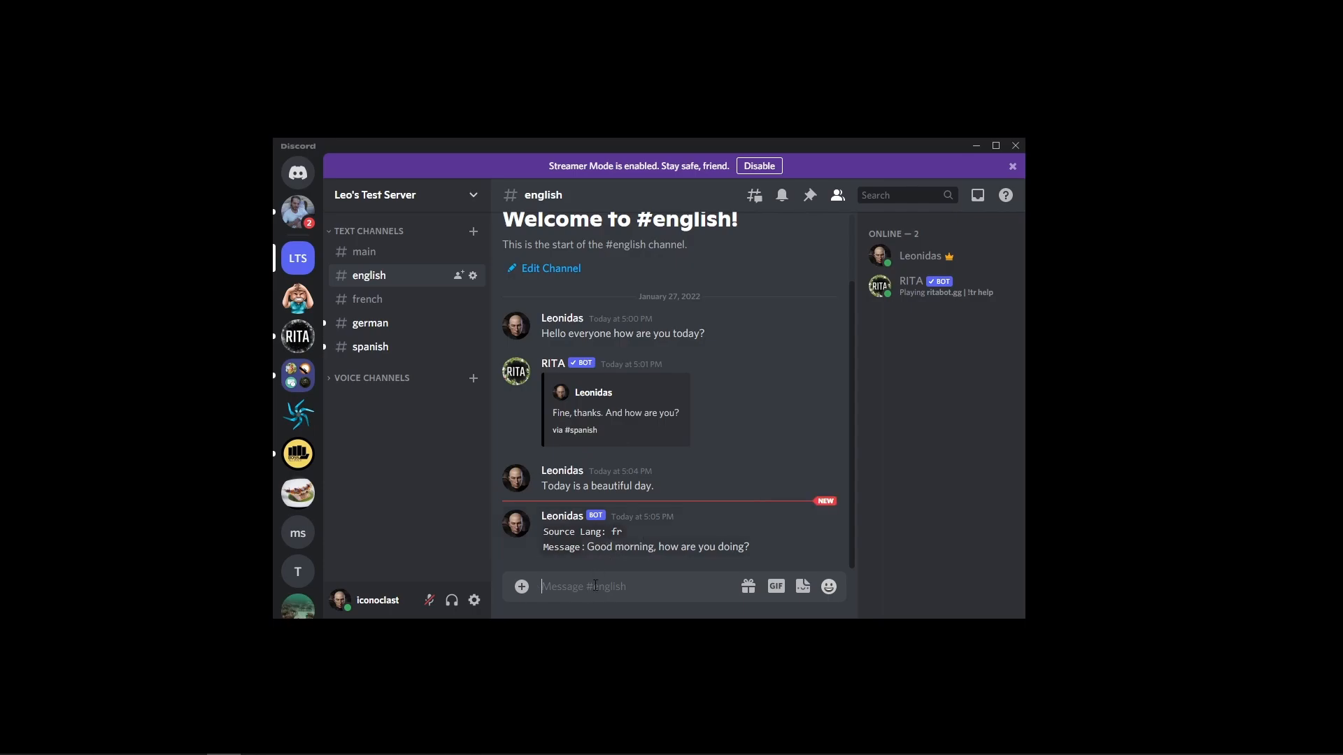
pyautogui.write('!tr embed on')
pyautogui.press('Return')
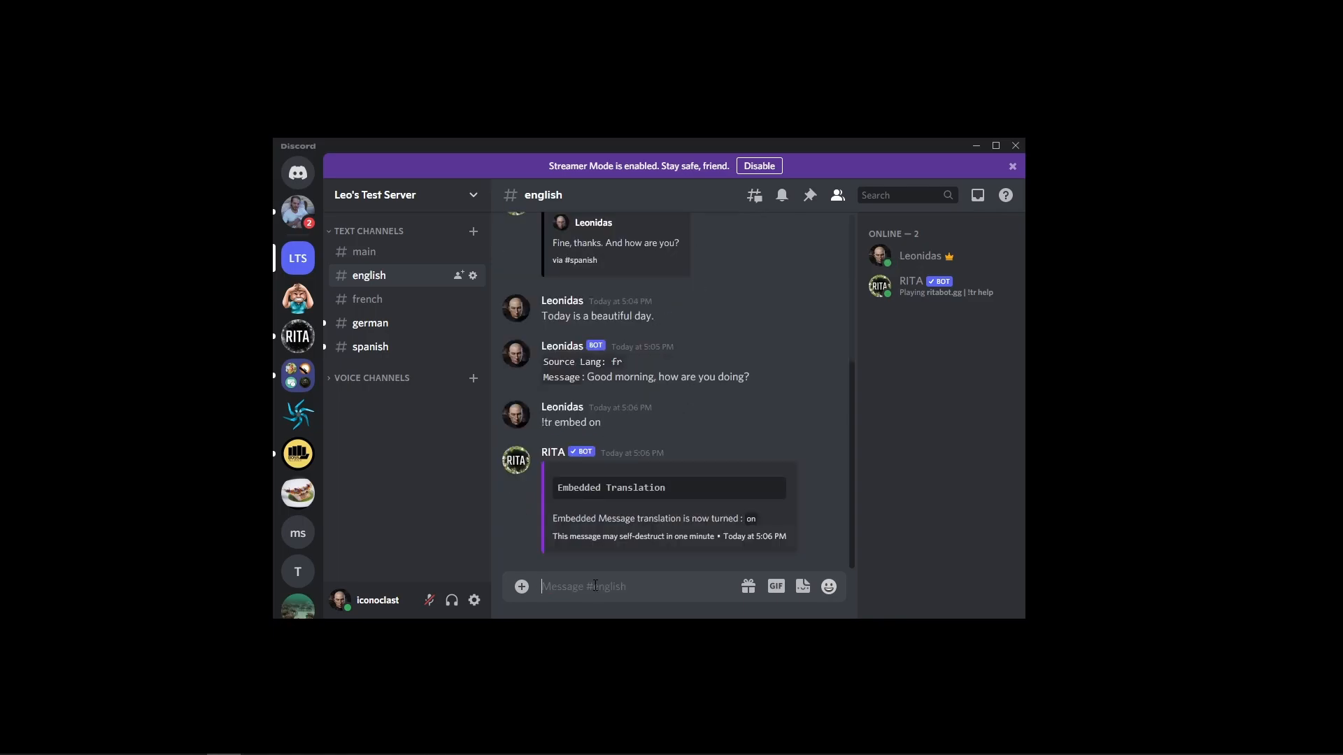
# Send "Showing how the messages appear" in the english channel and check its translation in the german and french channels.
pyautogui.write('Showing how the ')
pyautogui.write('mee')
pyautogui.write('sages ap')
pyautogui.write('pear')
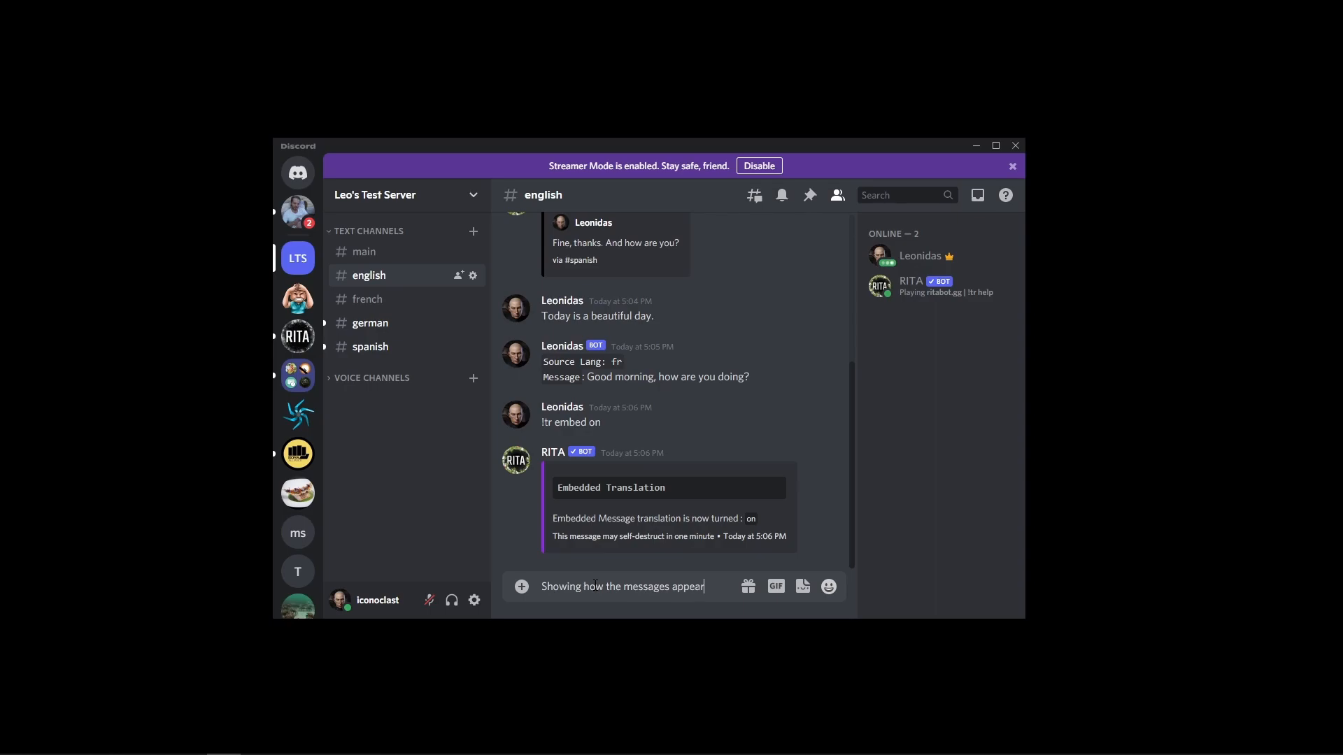
pyautogui.press('Return')
pyautogui.click(424, 325)
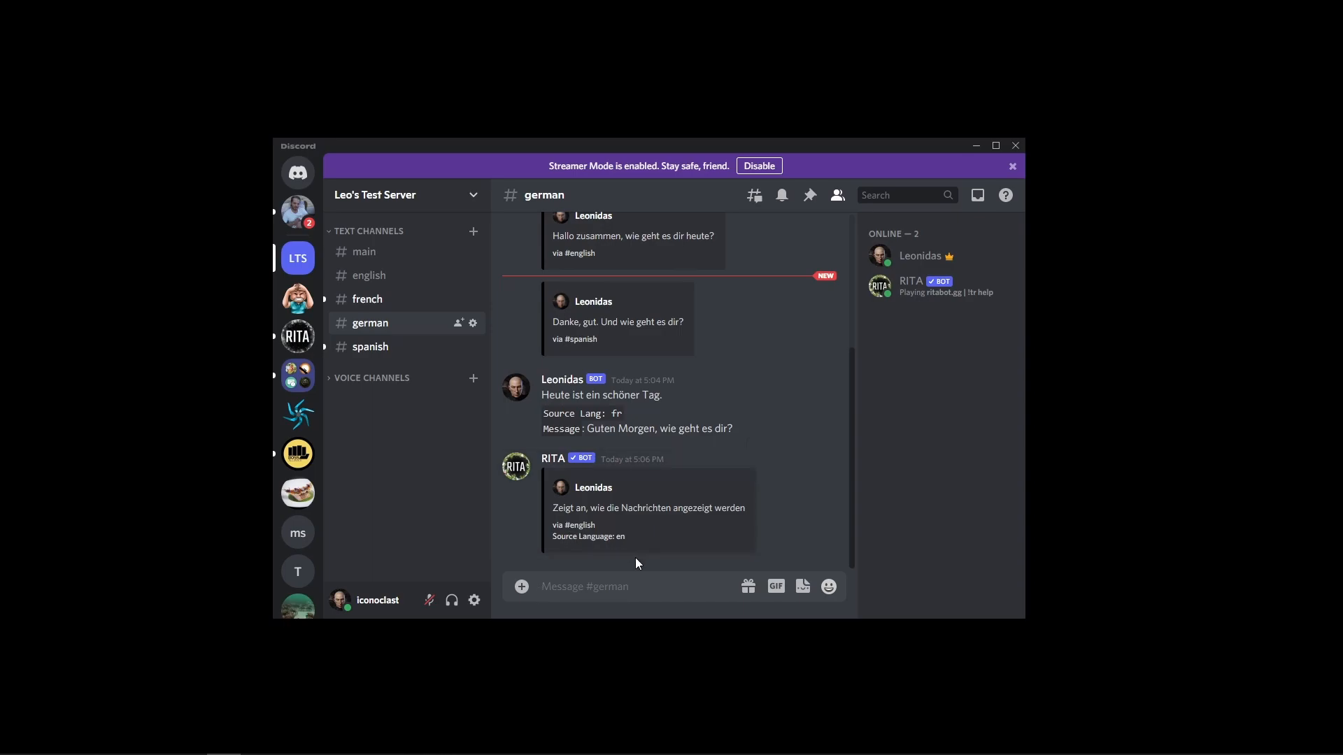
pyautogui.click(404, 299)
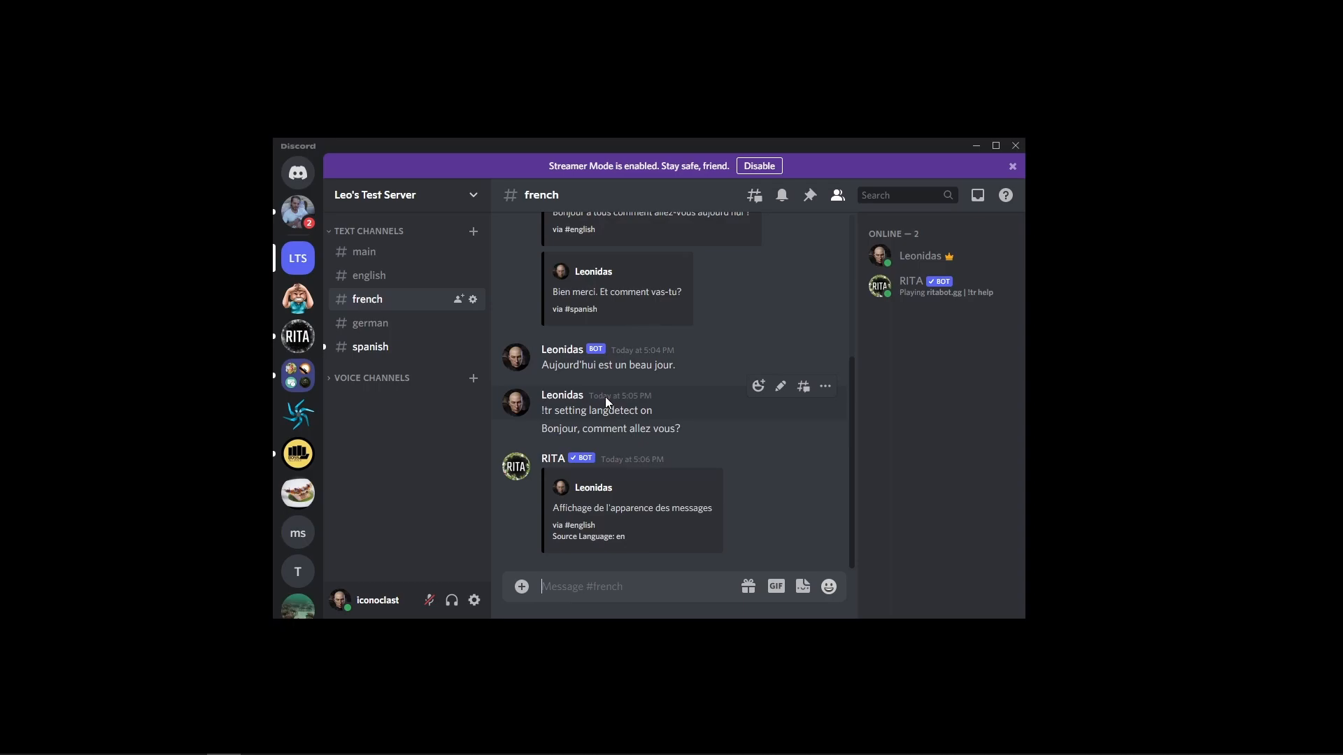
pyautogui.moveTo(606, 396)
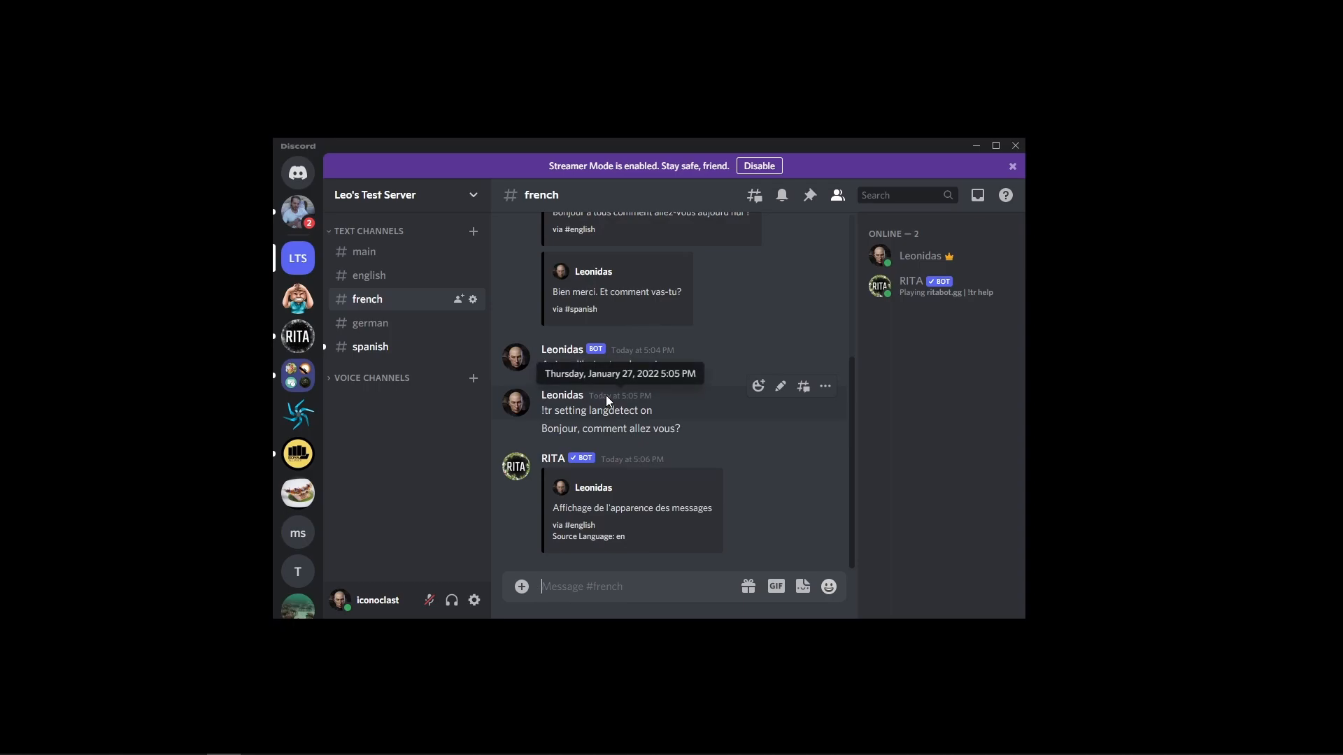